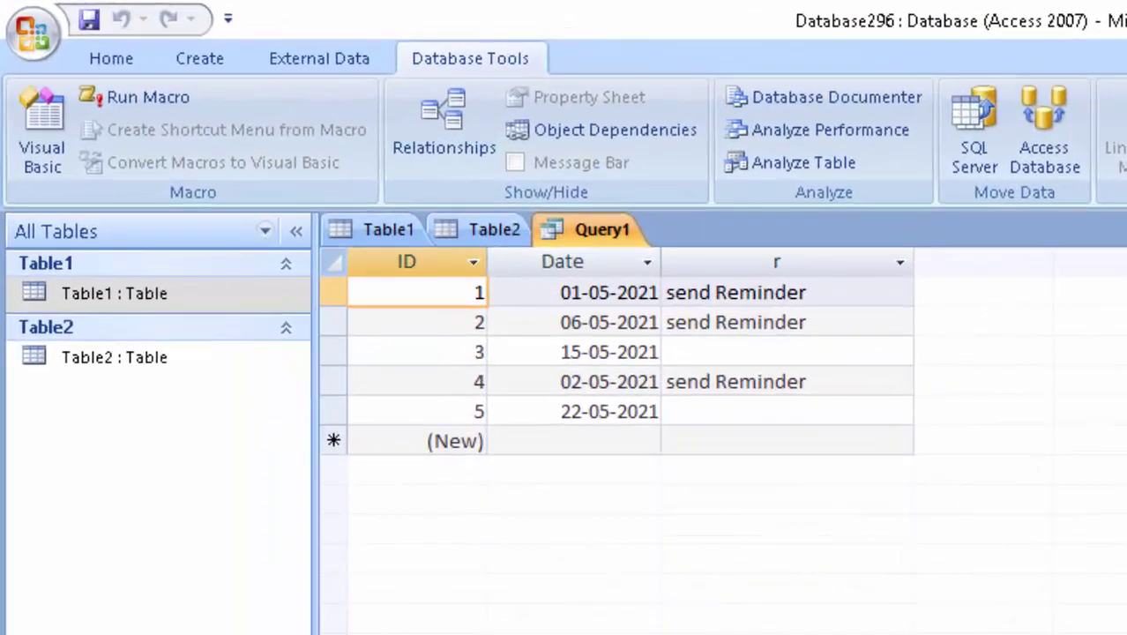
# - Check rows 1 and 2 dates (01-05-2021, 06-05-2021) against their send Reminder results
pyautogui.click(692, 412)
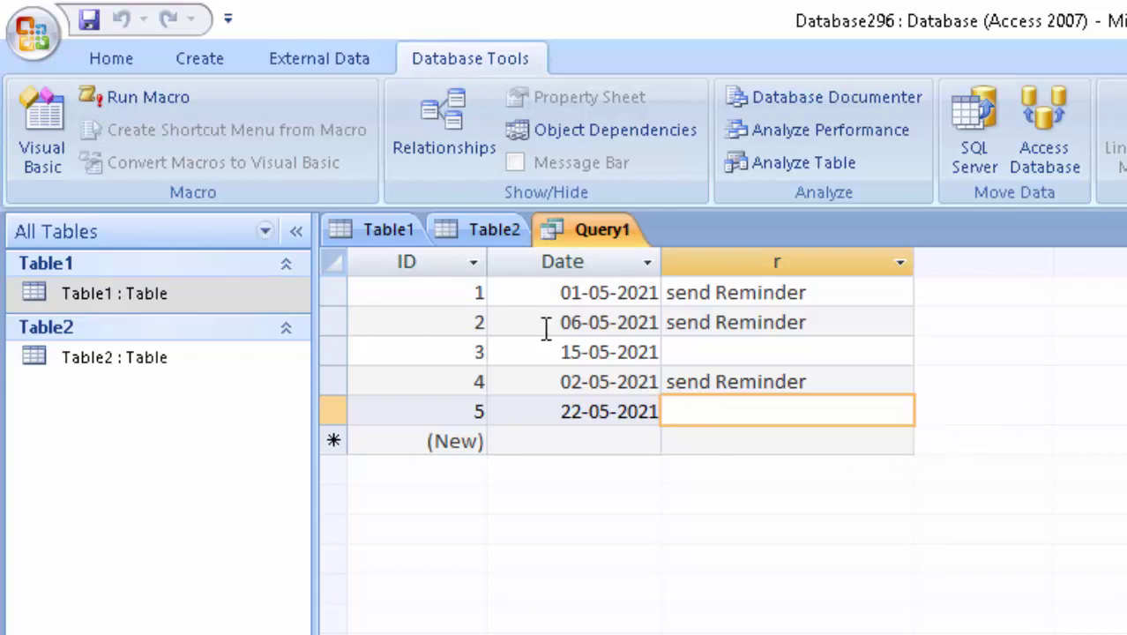
pyautogui.click(527, 294)
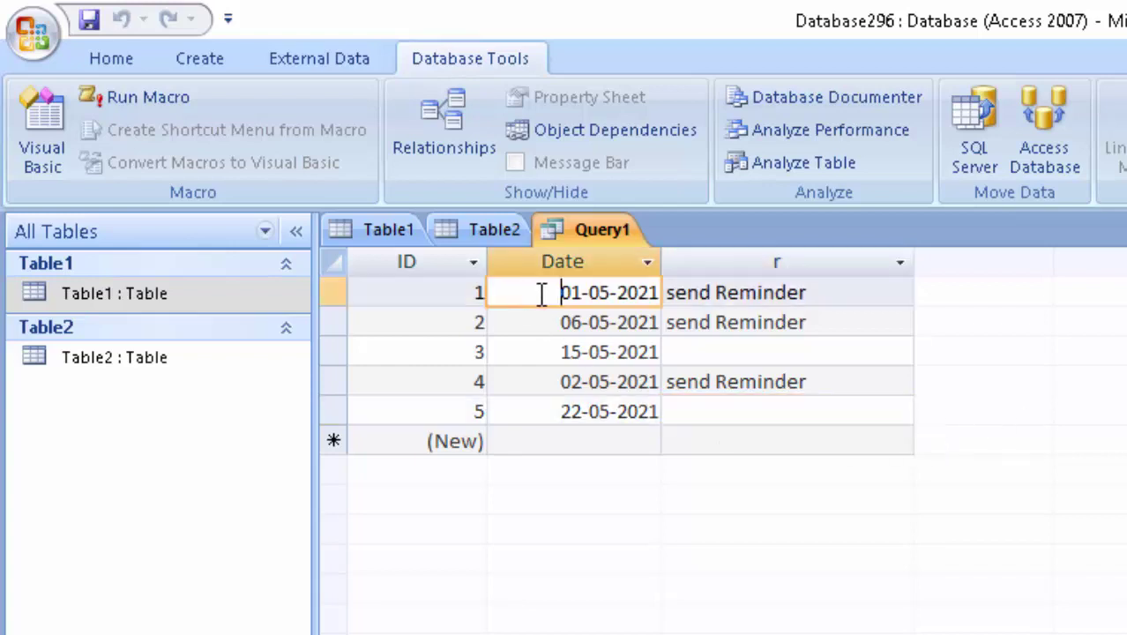
pyautogui.moveTo(541, 294); pyautogui.dragTo(652, 310)
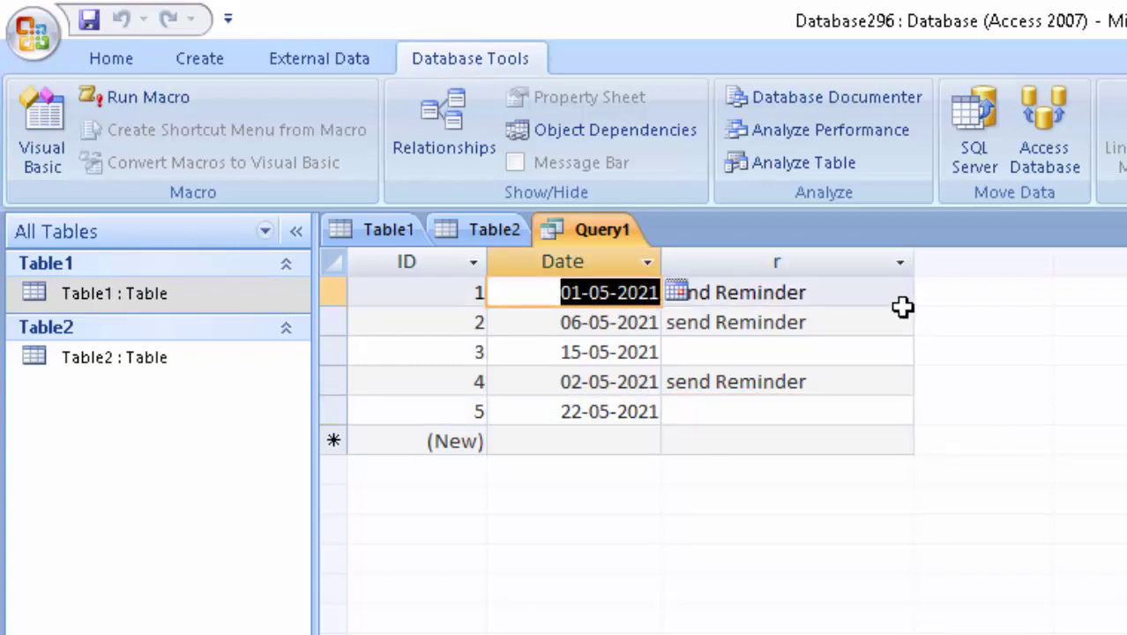
pyautogui.click(841, 293)
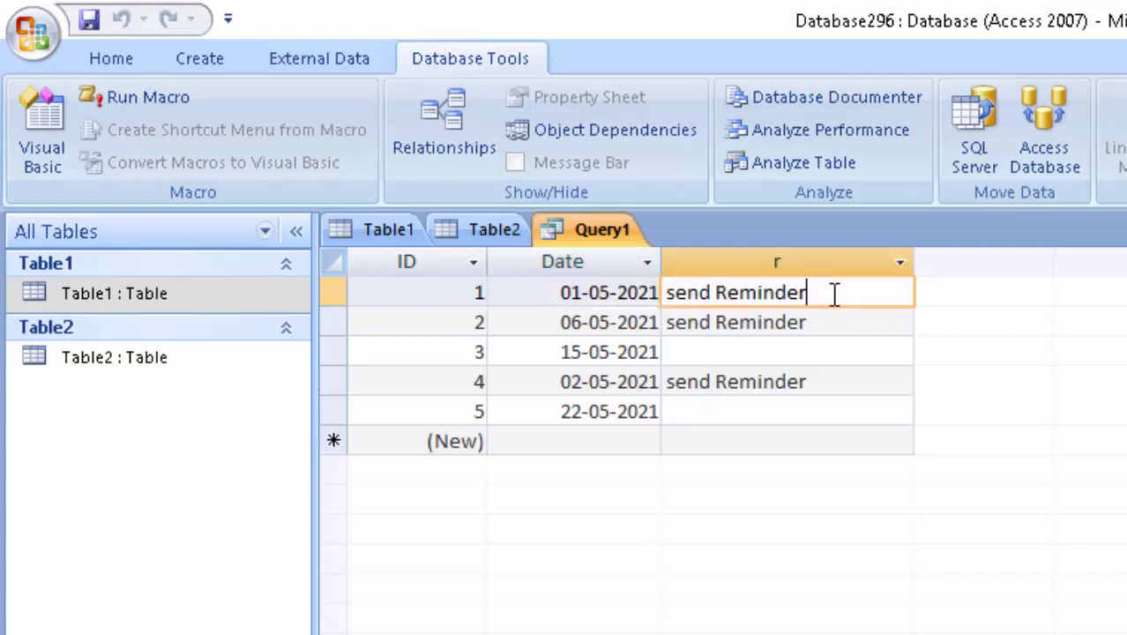
pyautogui.click(547, 326)
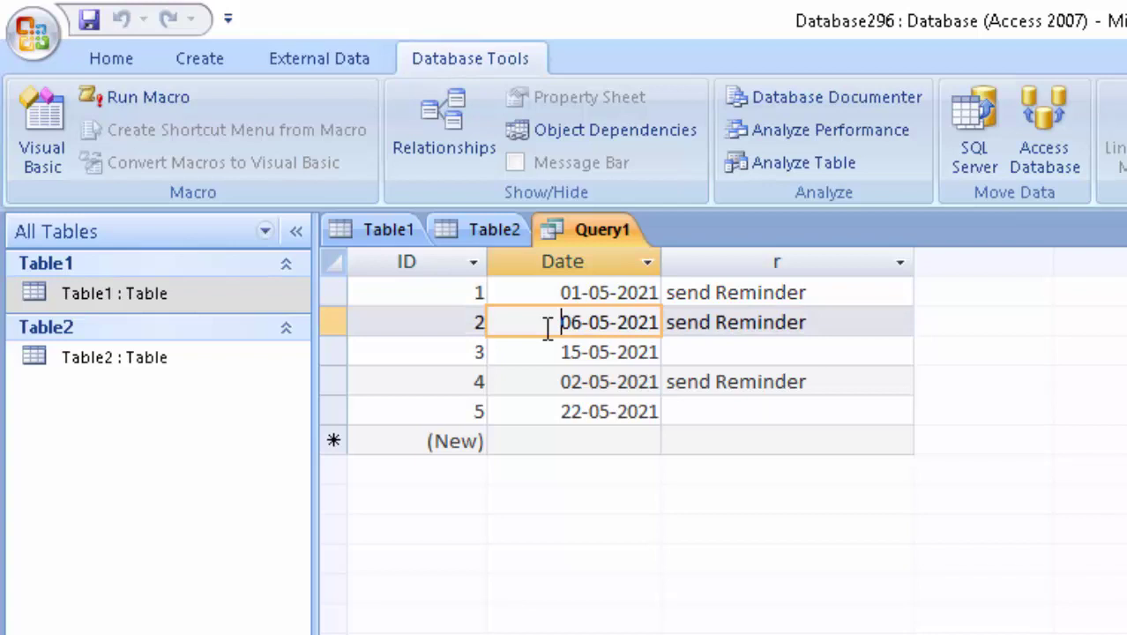
pyautogui.moveTo(547, 326); pyautogui.dragTo(659, 351)
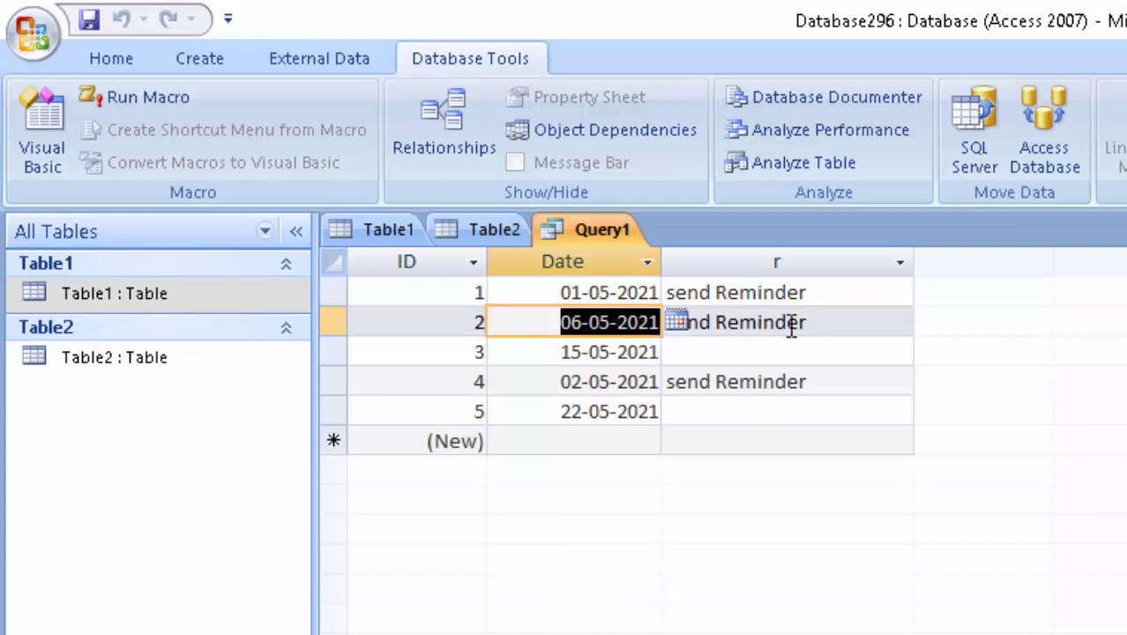
pyautogui.click(847, 322)
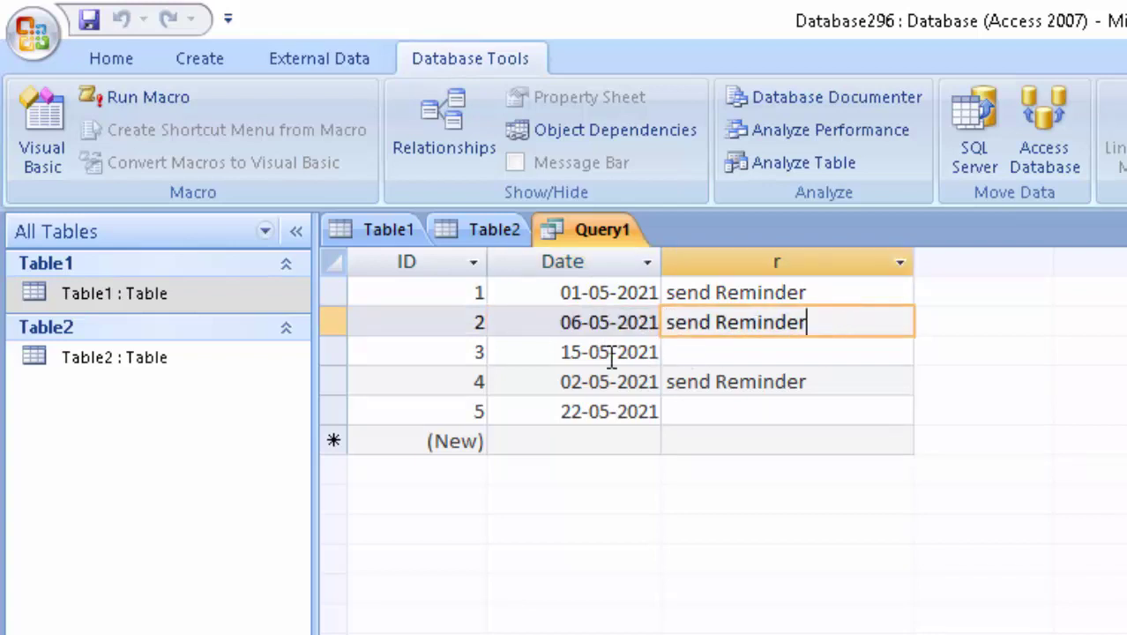
# - Check the 15-05-2021 and 02-05-2021 dates in rows 3 and 4, then widen the Date column
pyautogui.click(553, 353)
pyautogui.moveTo(554, 353); pyautogui.dragTo(669, 390)
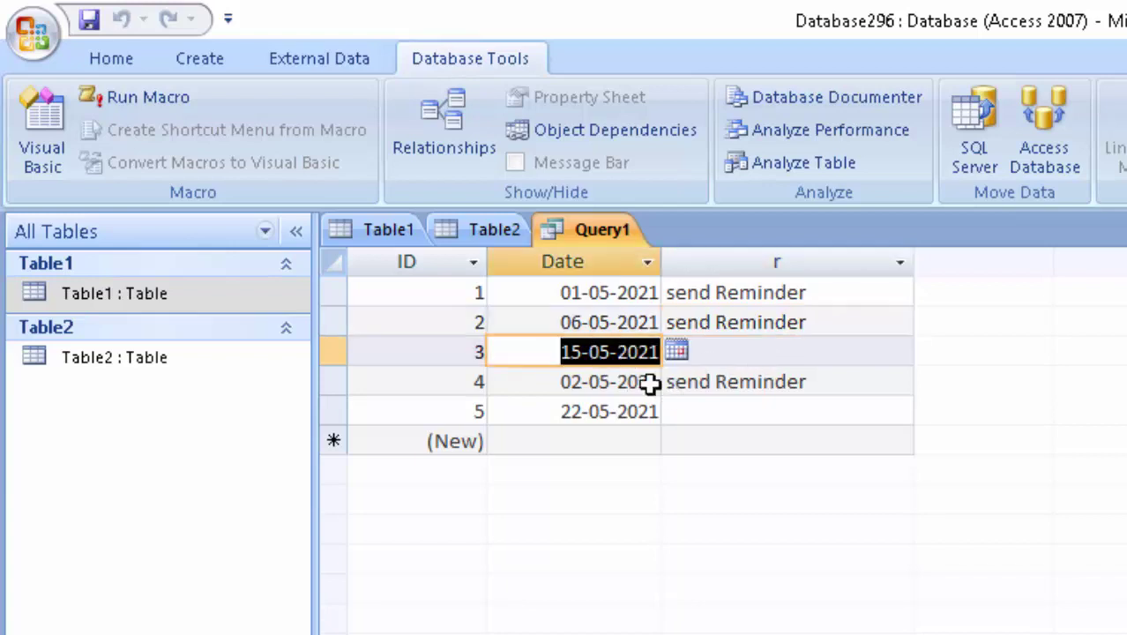
pyautogui.click(551, 385)
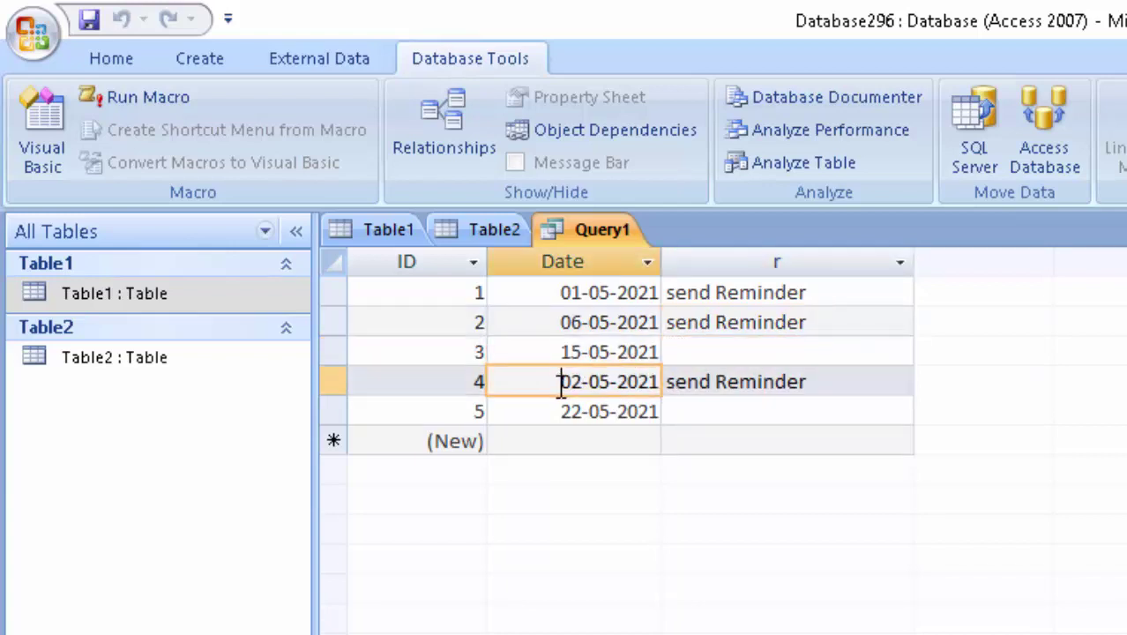
pyautogui.moveTo(561, 388); pyautogui.dragTo(755, 389)
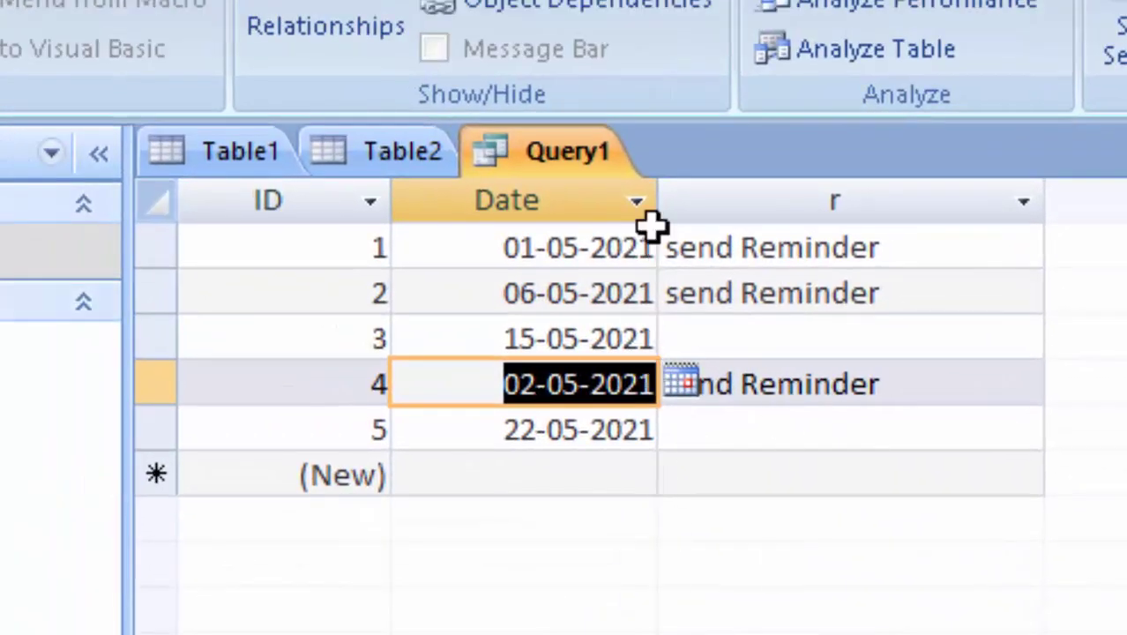
pyautogui.moveTo(659, 196); pyautogui.dragTo(703, 305)
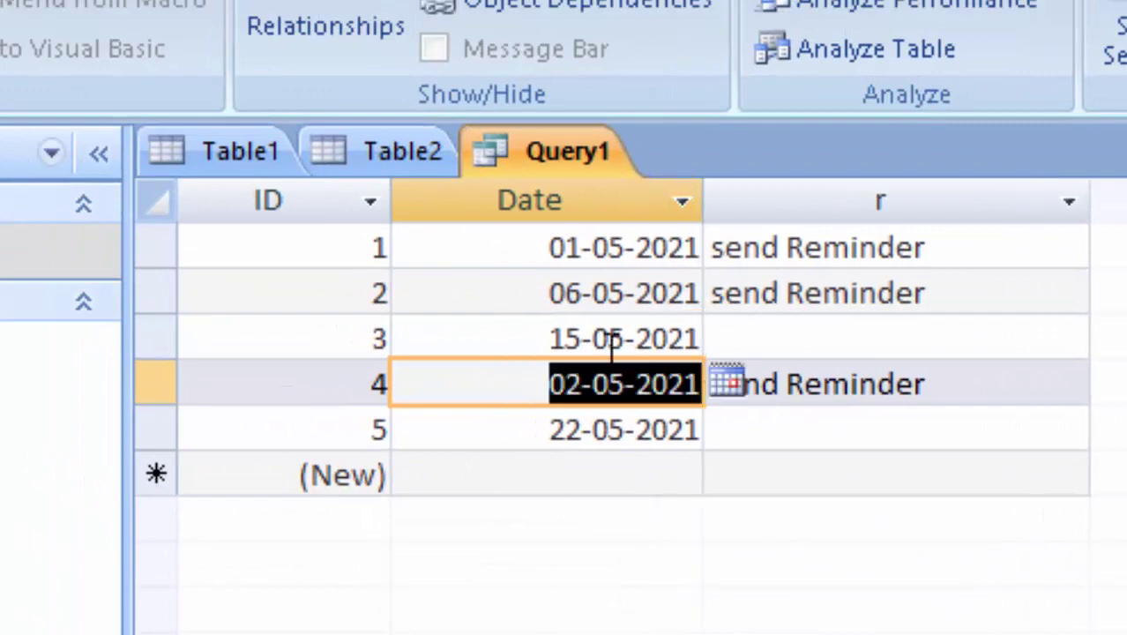
pyautogui.click(760, 457)
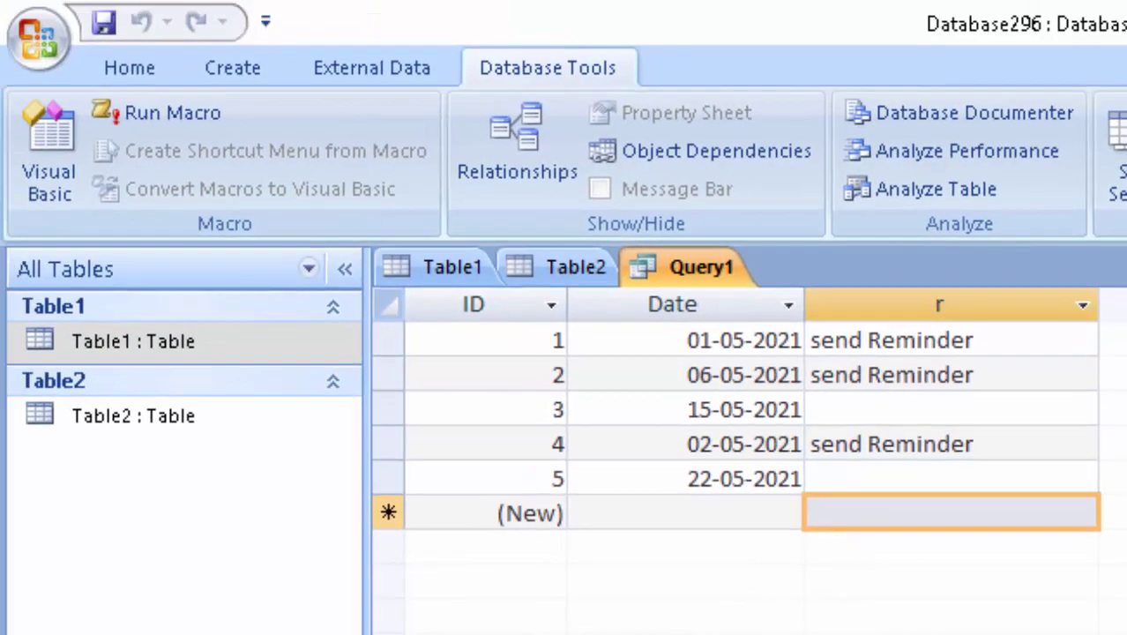
# - Close Query1, Table2 and Table1
pyautogui.press('Return')
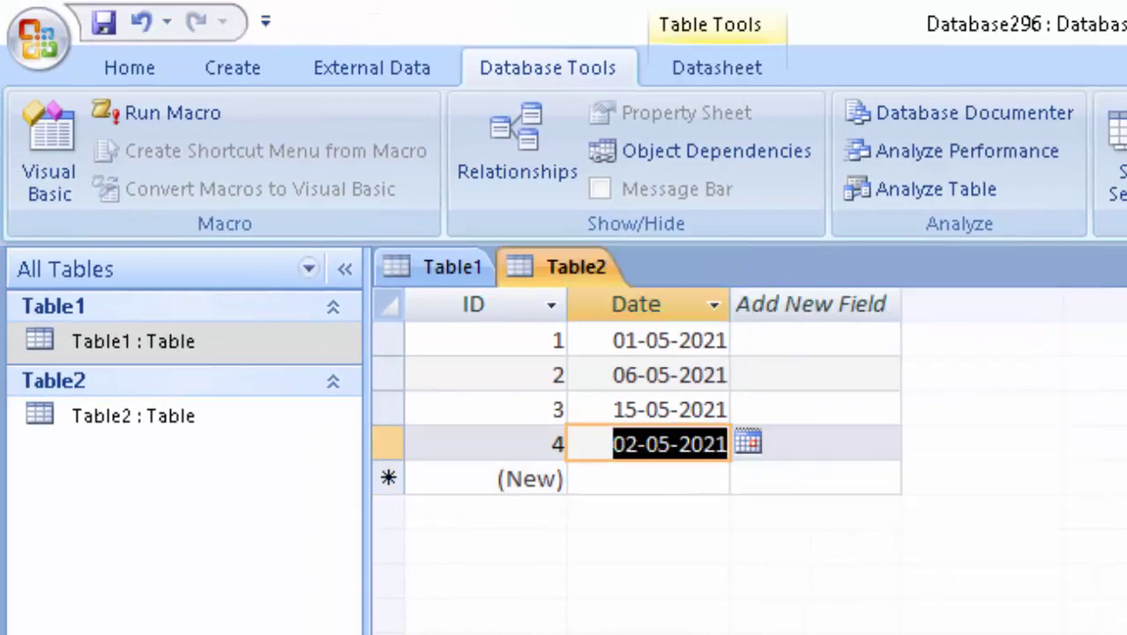
pyautogui.hotkey('ctrl', 'F4')
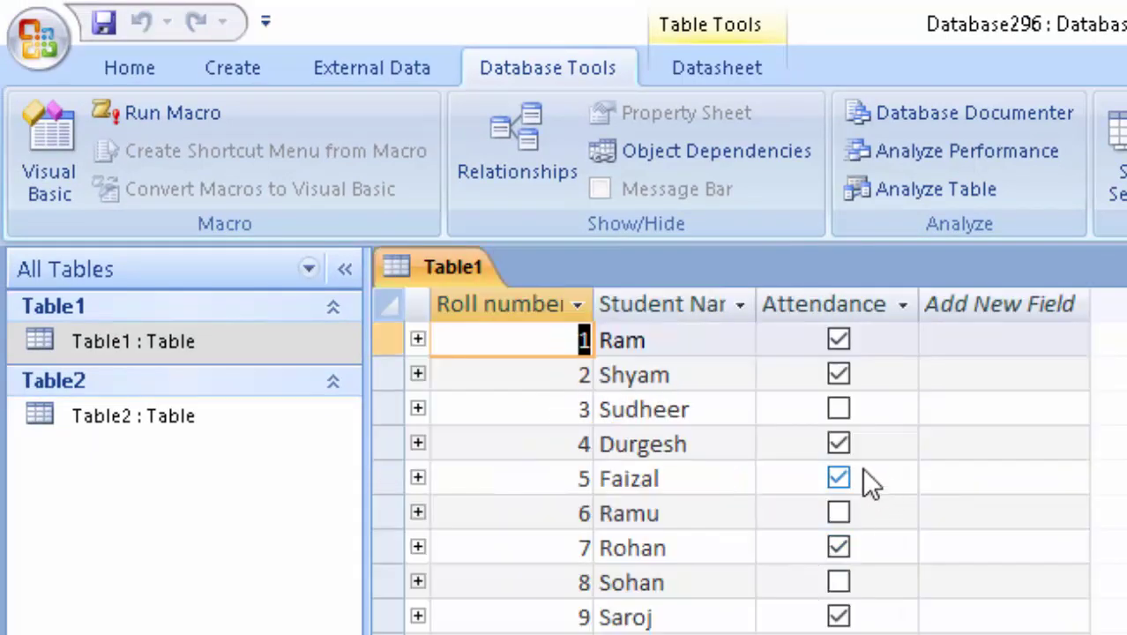
pyautogui.hotkey('ctrl', 'F4')
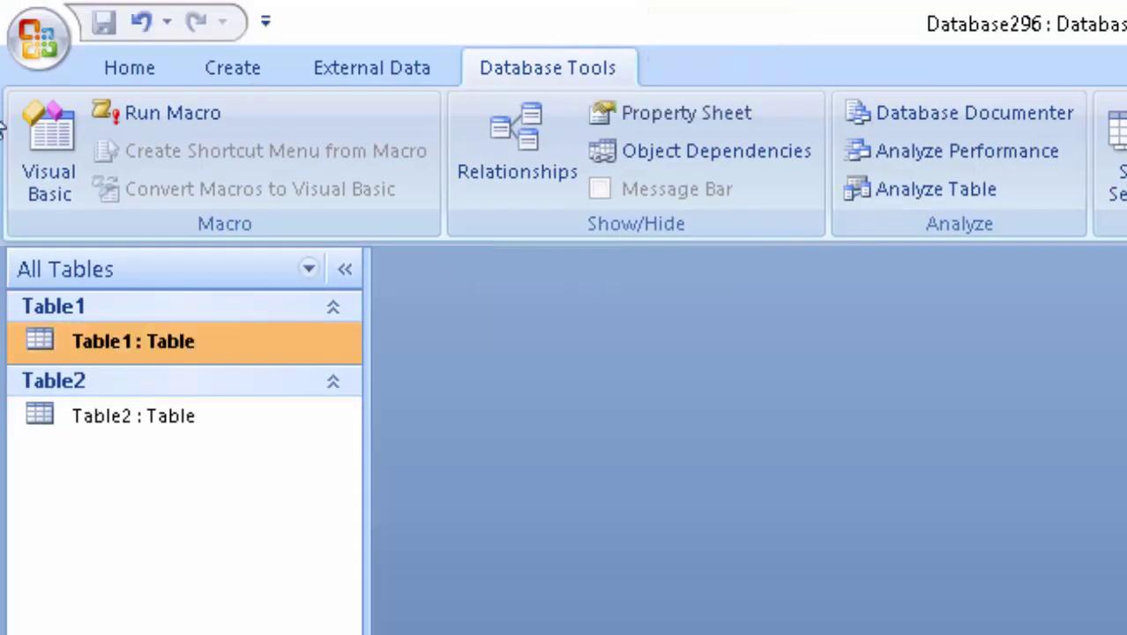
# - Create a new blank table and switch it to Design view
pyautogui.click(231, 66)
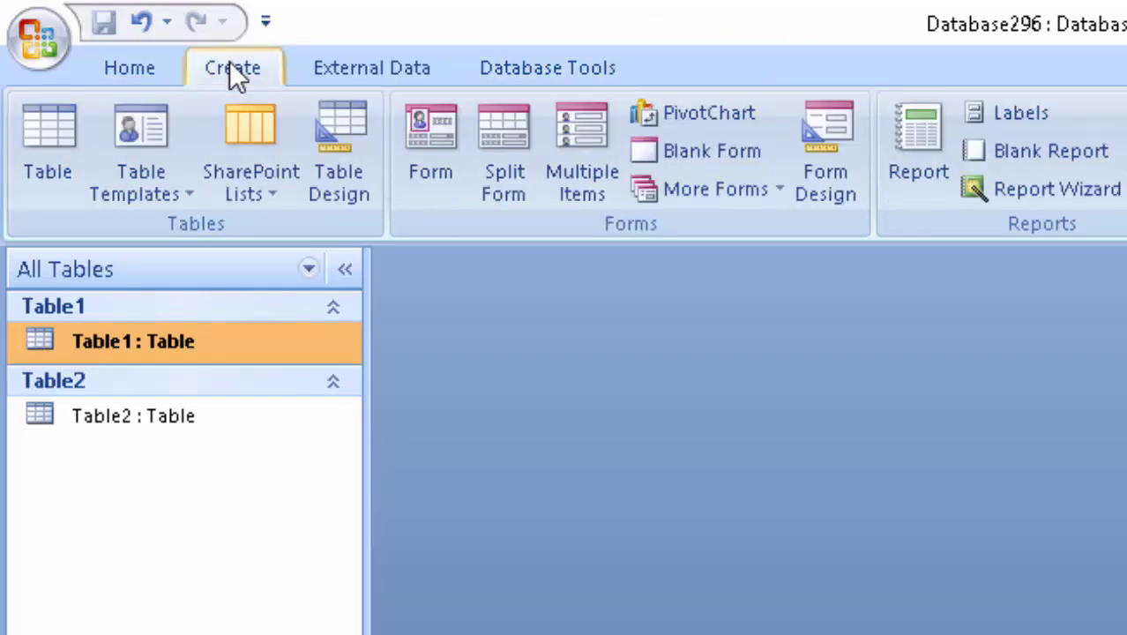
pyautogui.click(30, 120)
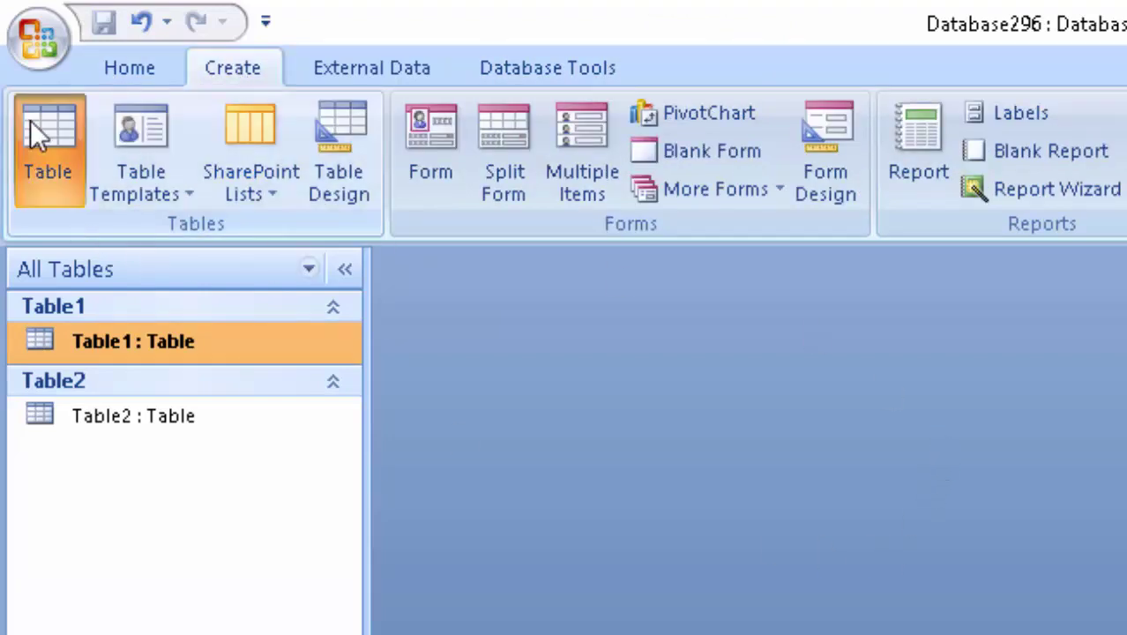
pyautogui.click(39, 134)
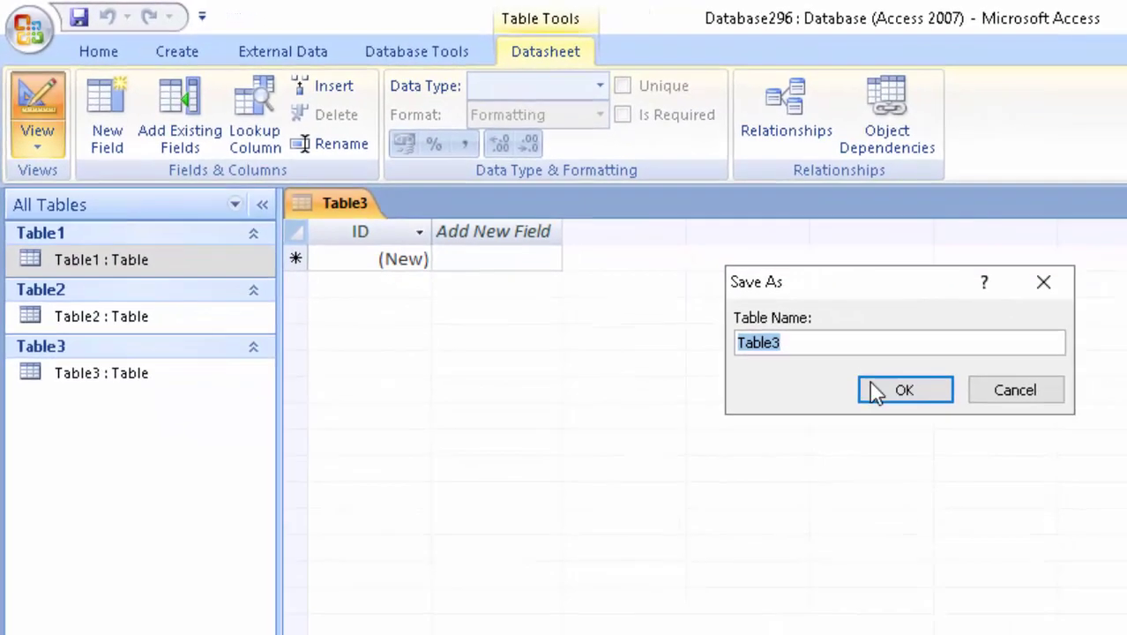
# - Save the table as Table3 and rename its ID field to Account number, type Text
pyautogui.click(877, 391)
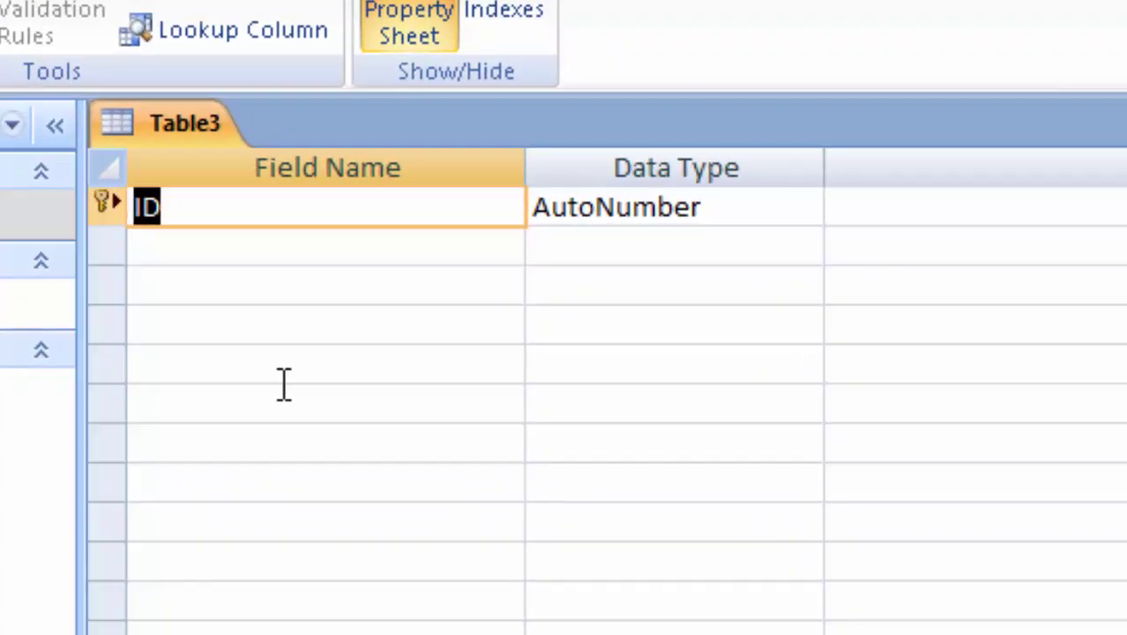
pyautogui.click(276, 209)
pyautogui.press('BackSpace')
pyautogui.press('BackSpace')
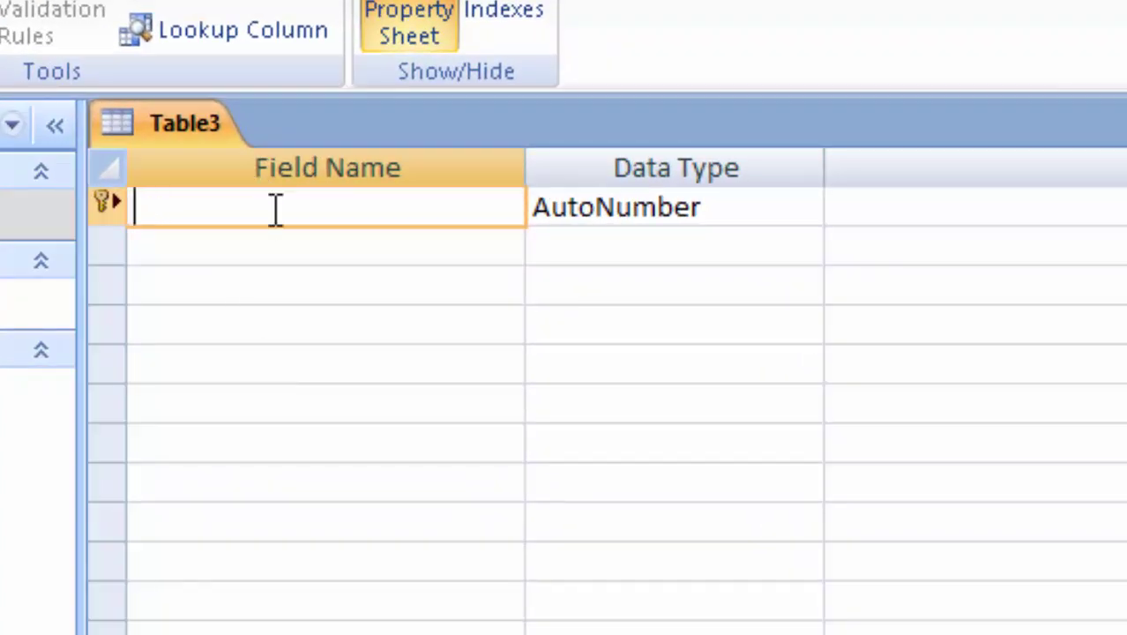
pyautogui.write('Ac')
pyautogui.write('count')
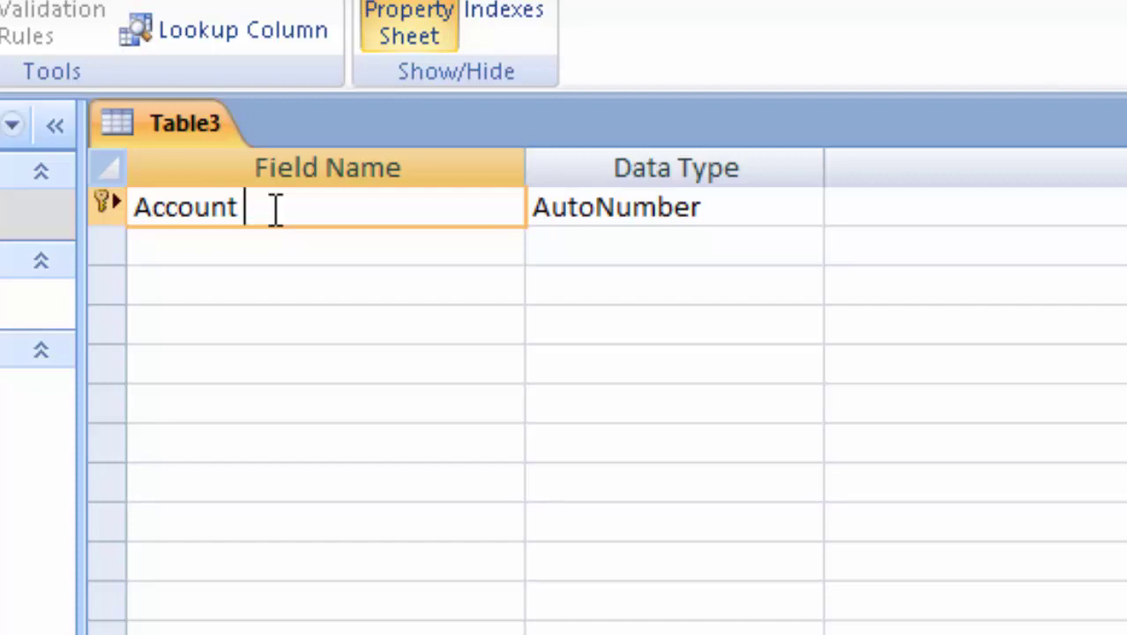
pyautogui.write(' num')
pyautogui.write('ber')
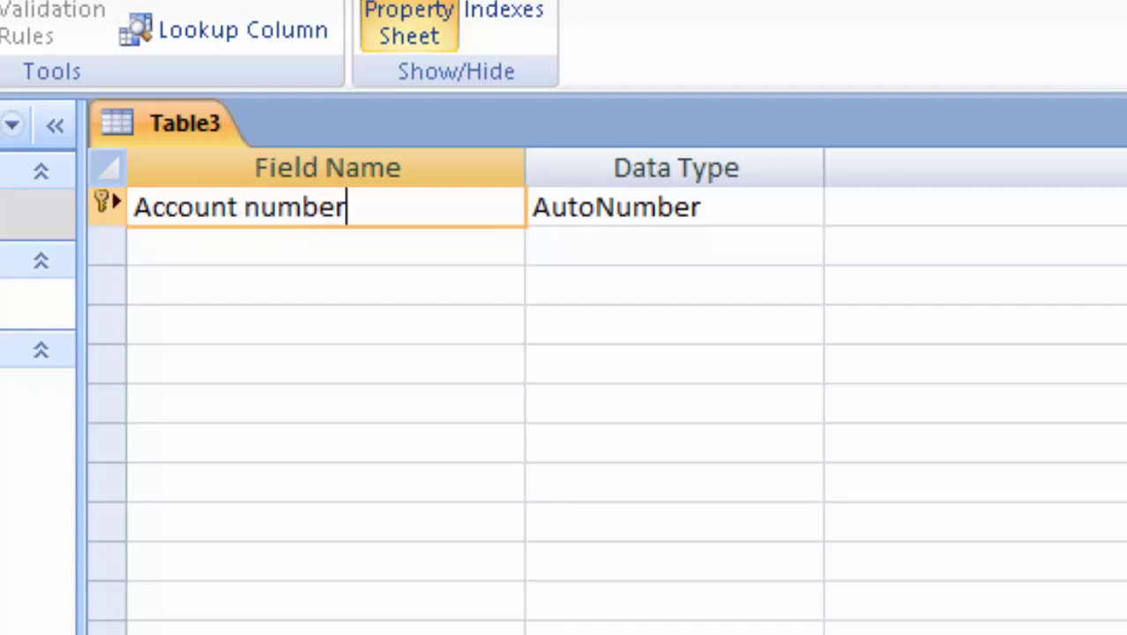
pyautogui.click(717, 207)
pyautogui.click(805, 208)
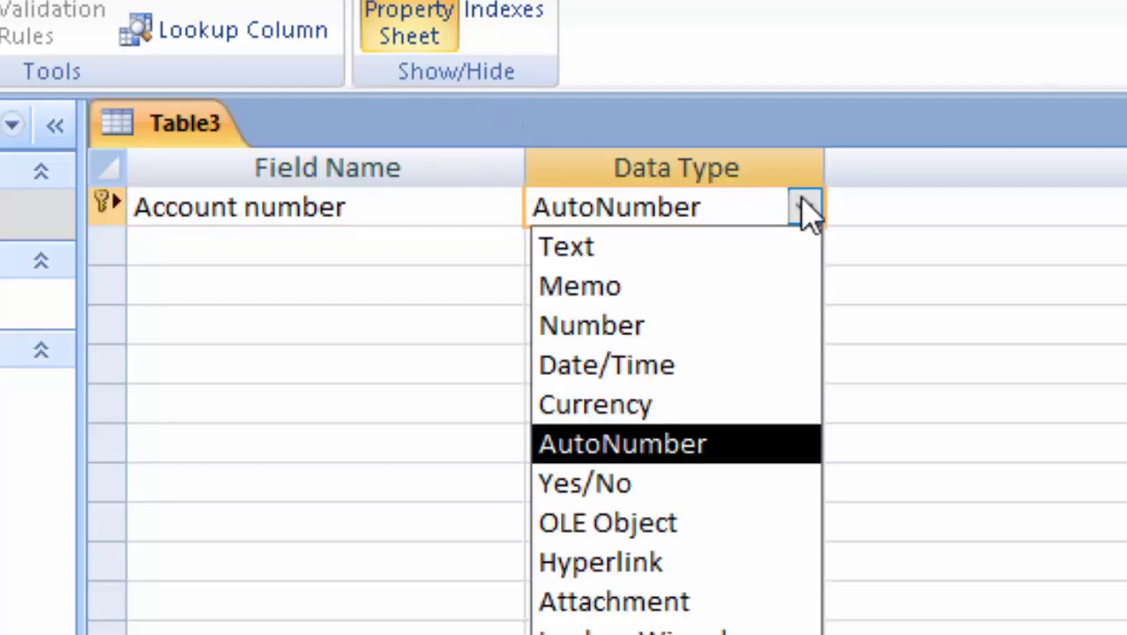
pyautogui.click(752, 250)
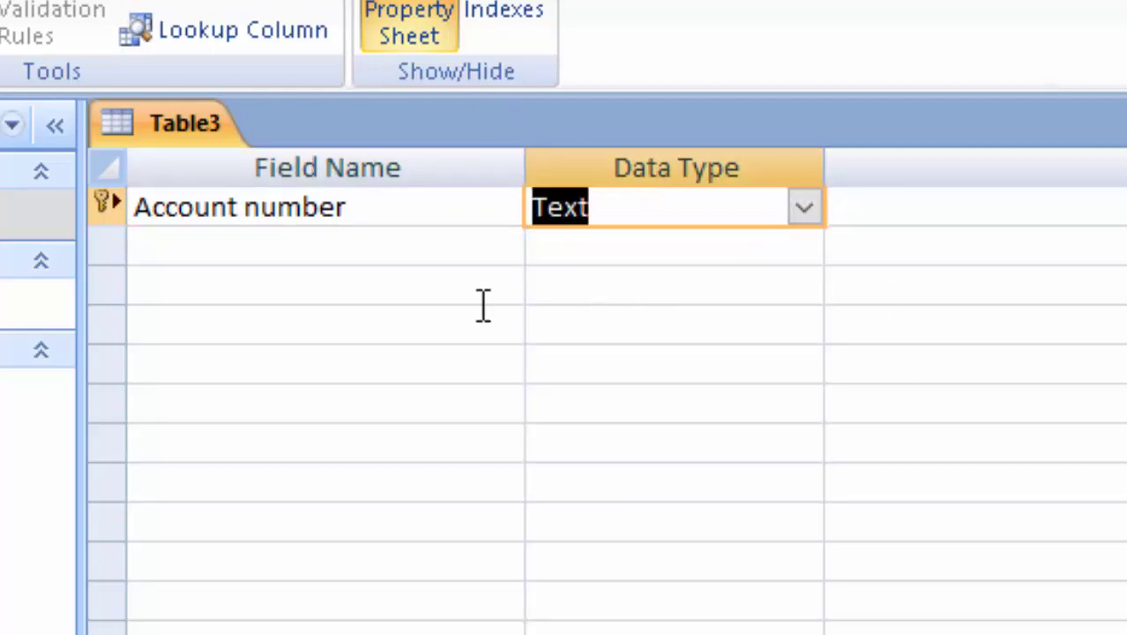
# - Add a Name of Consumer field and a Bill Amount field of type Currency
pyautogui.click(324, 243)
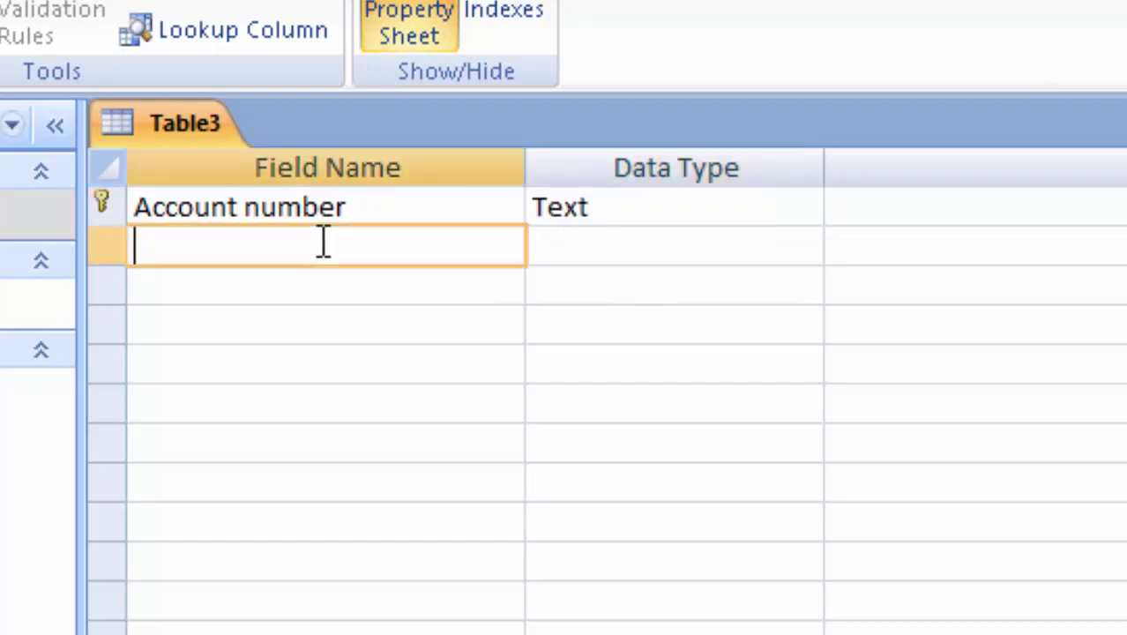
pyautogui.write('Na')
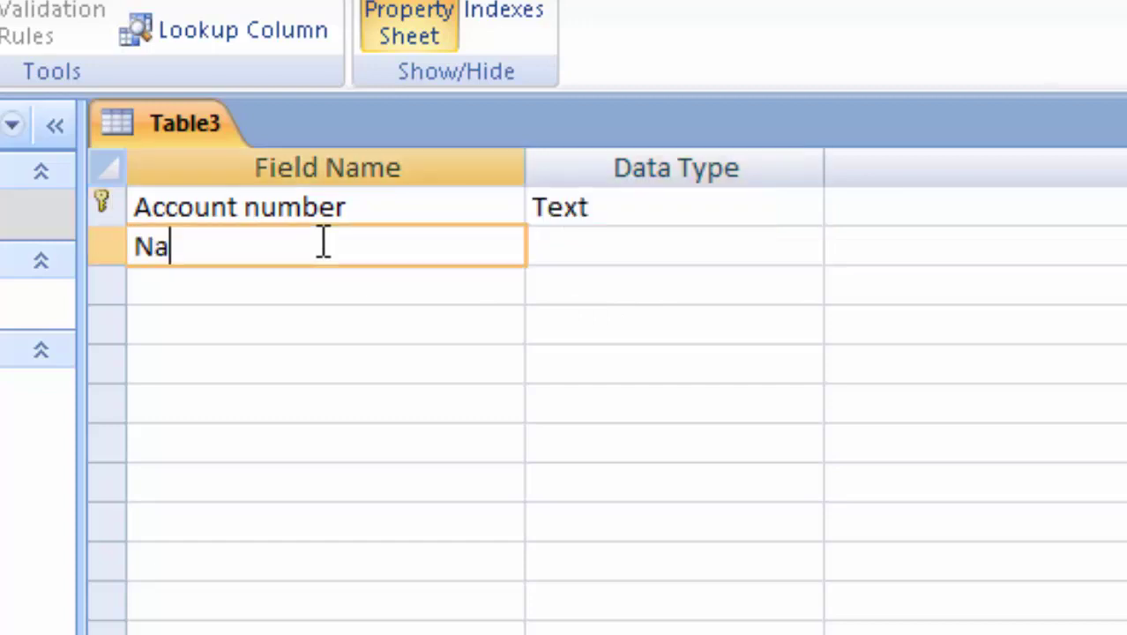
pyautogui.write('me of ')
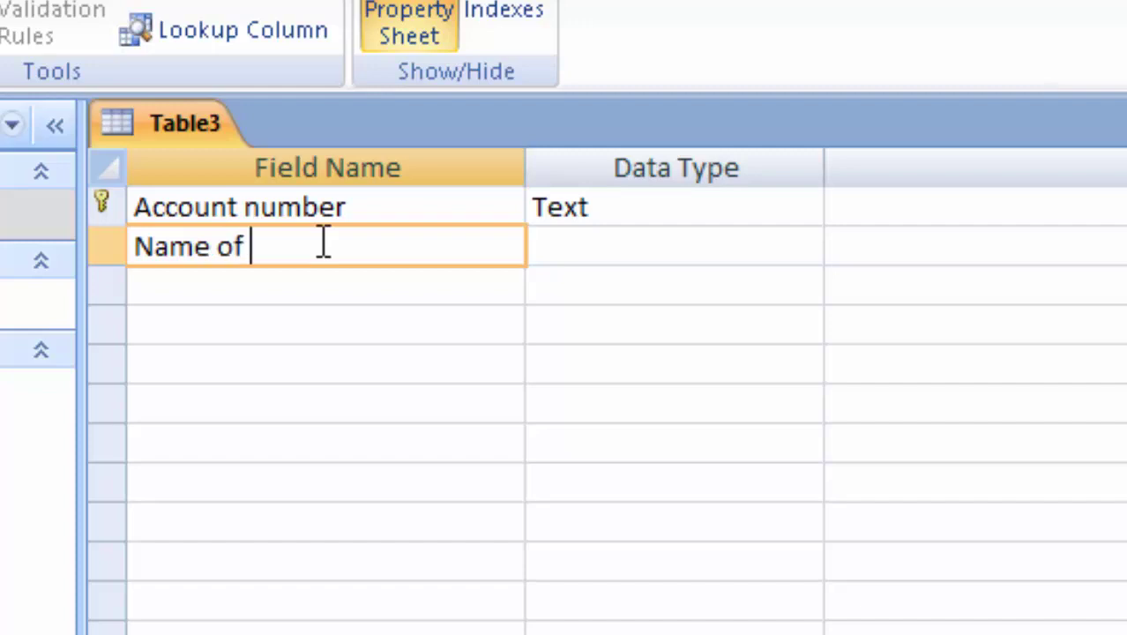
pyautogui.write('Cons')
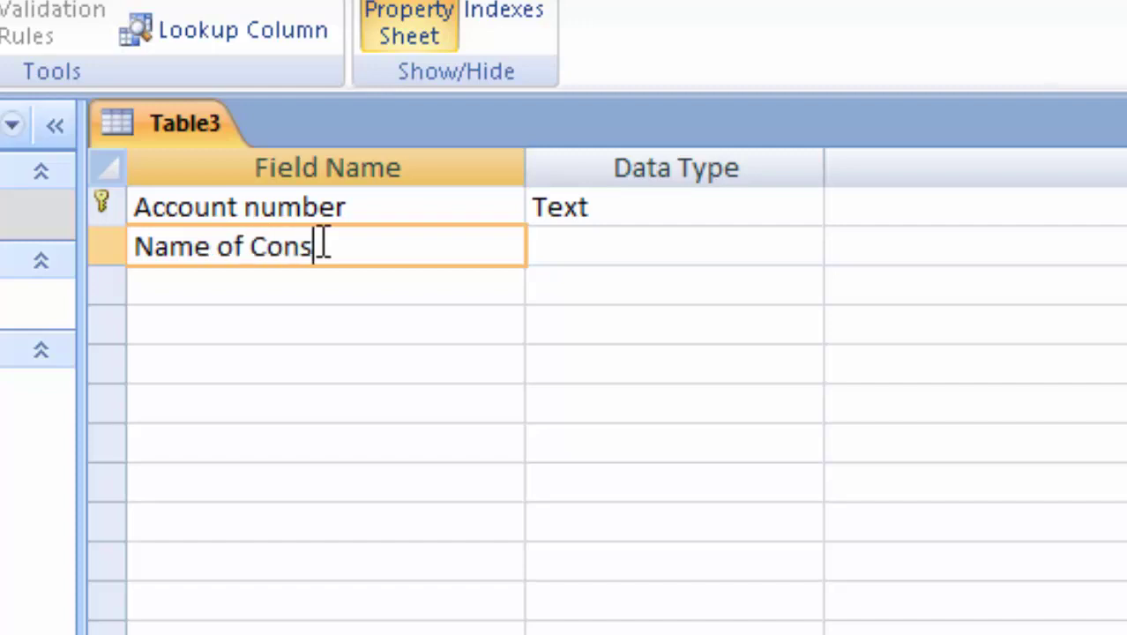
pyautogui.write('umer')
pyautogui.press('Tab')
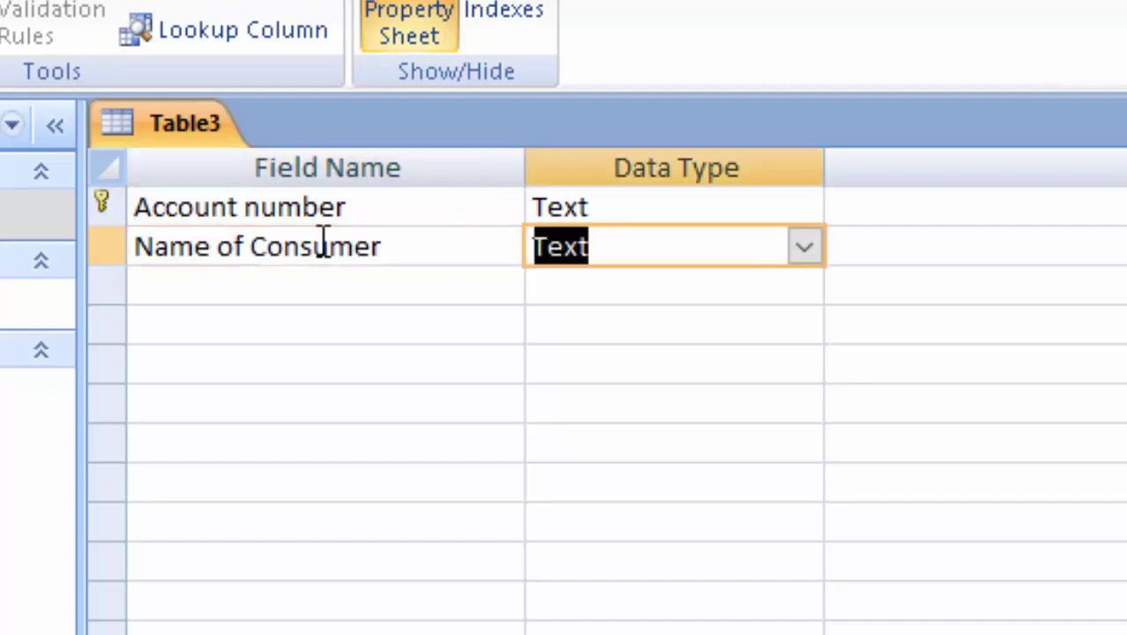
pyautogui.click(256, 284)
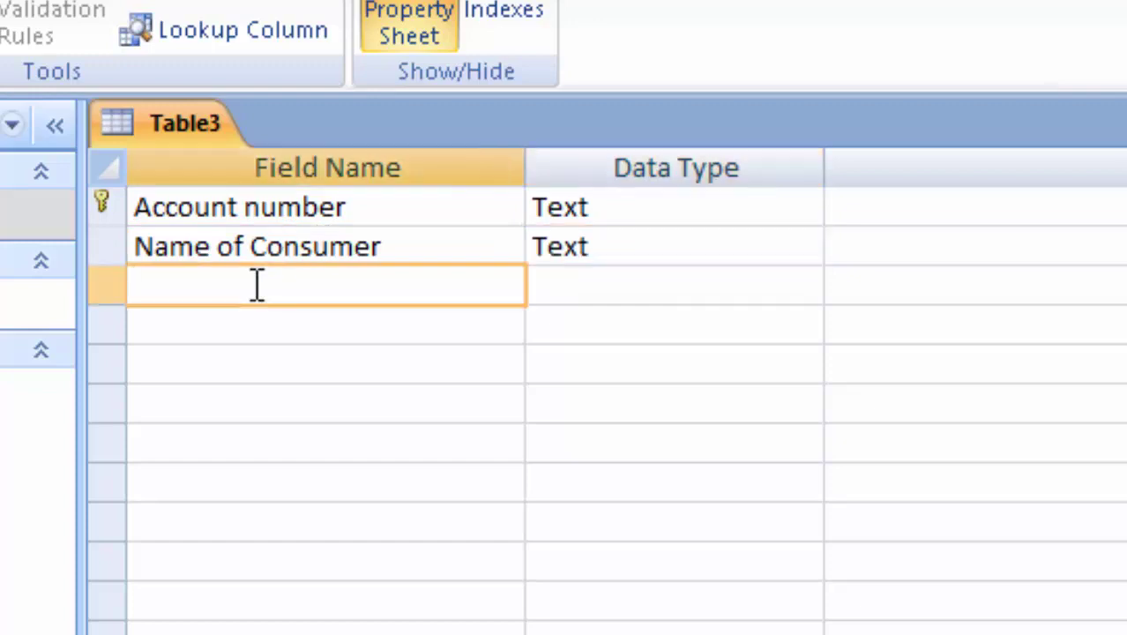
pyautogui.write('Bi')
pyautogui.write('ll A')
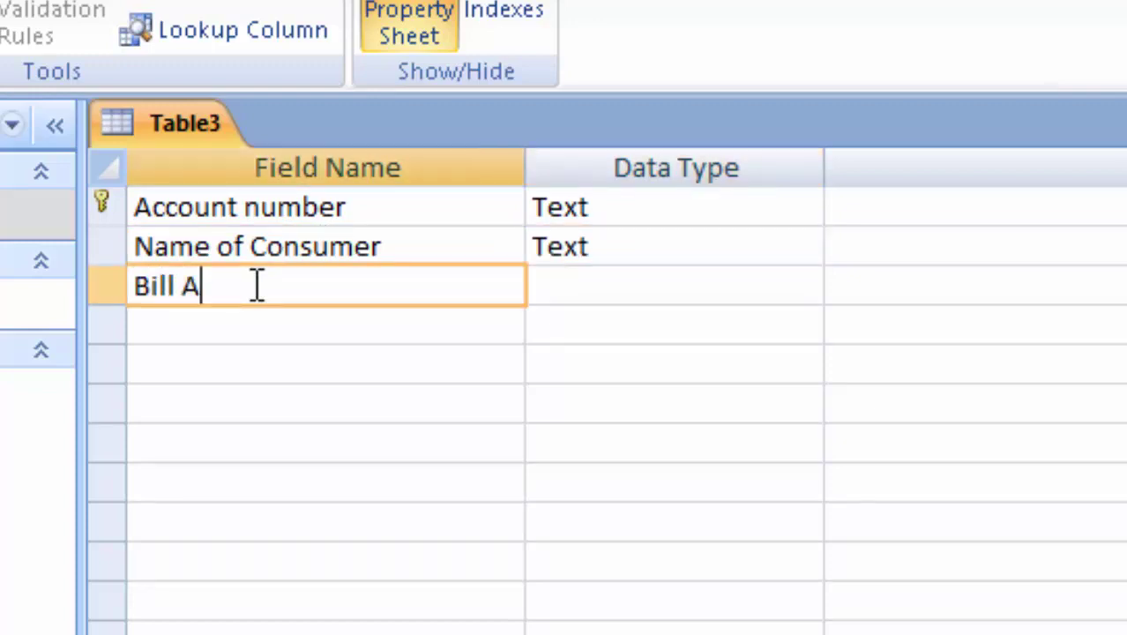
pyautogui.write('mount')
pyautogui.click(544, 289)
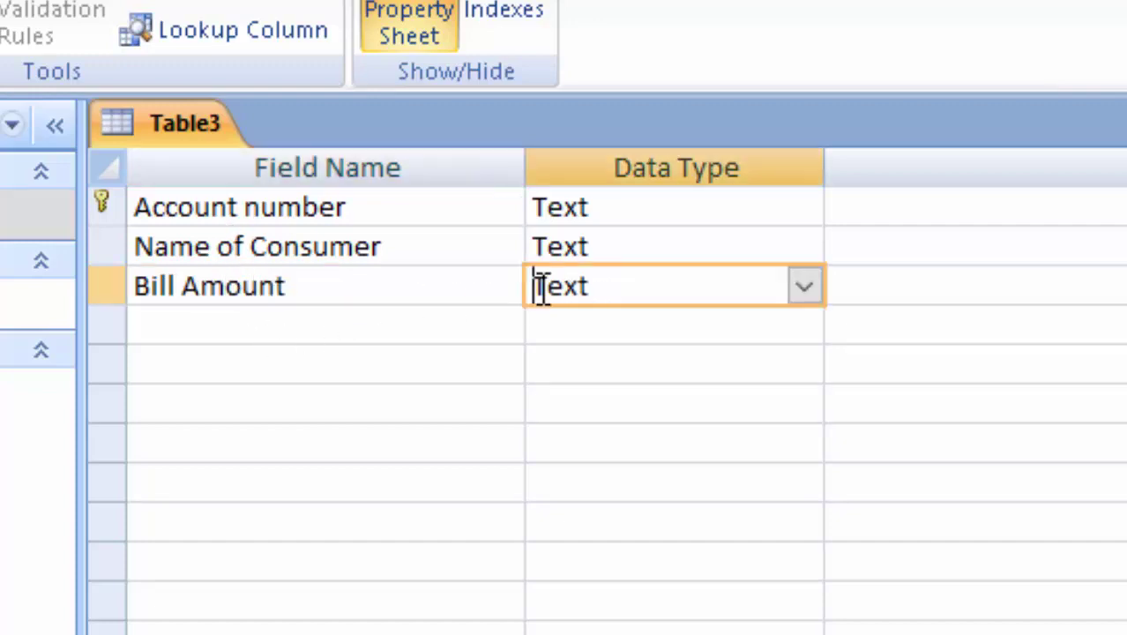
pyautogui.click(805, 287)
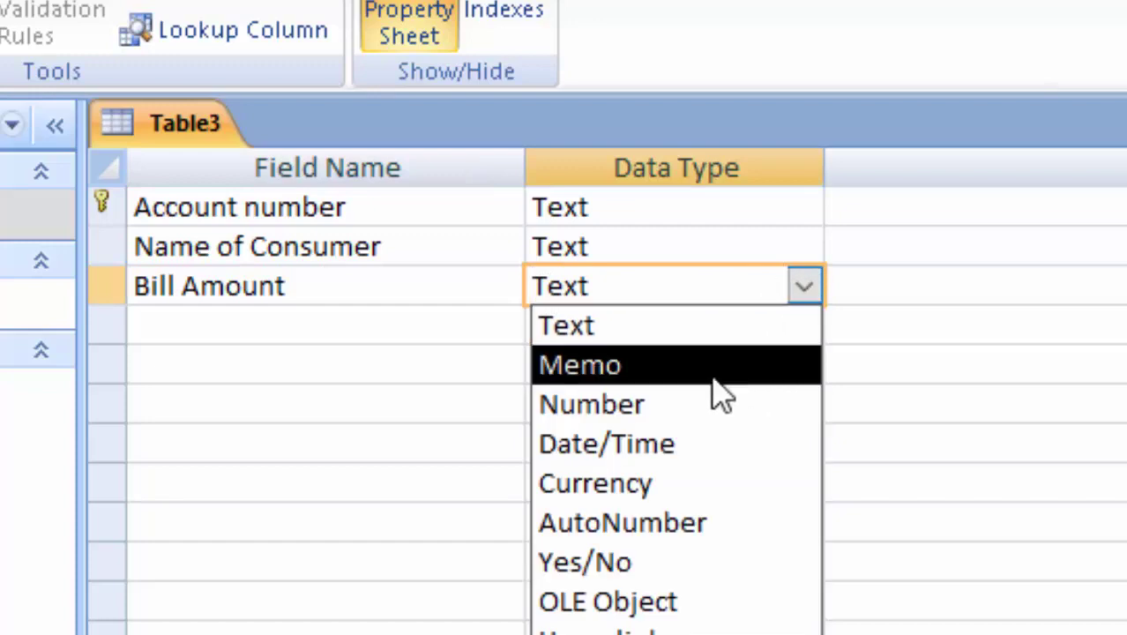
pyautogui.click(684, 483)
# - Add a Due Date field with the Date/Time data type
pyautogui.click(196, 323)
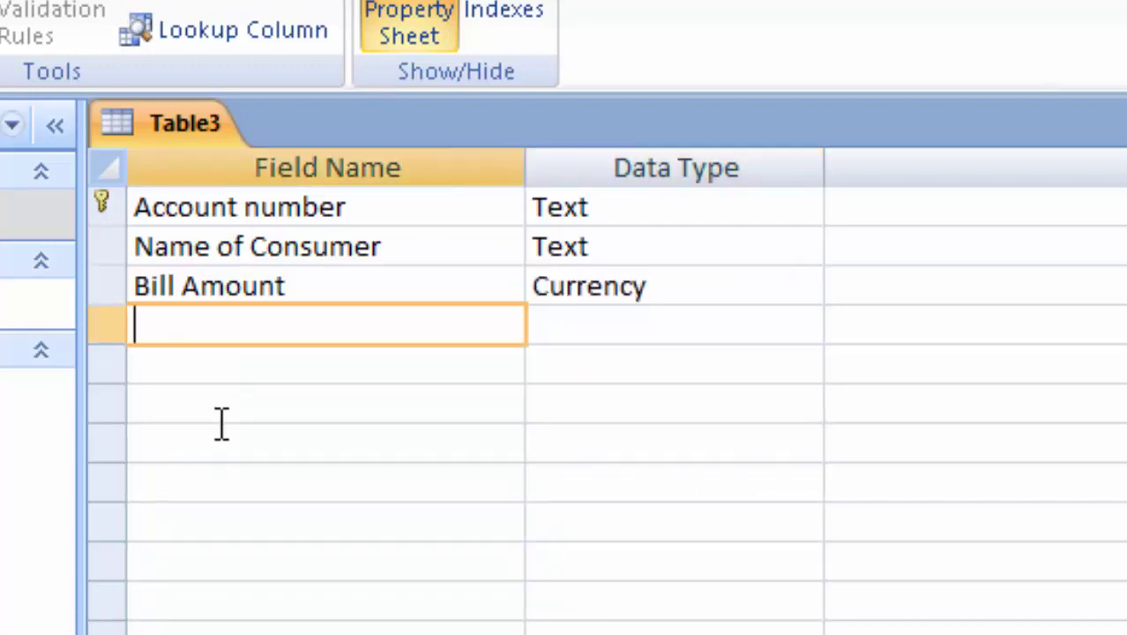
pyautogui.write('Due')
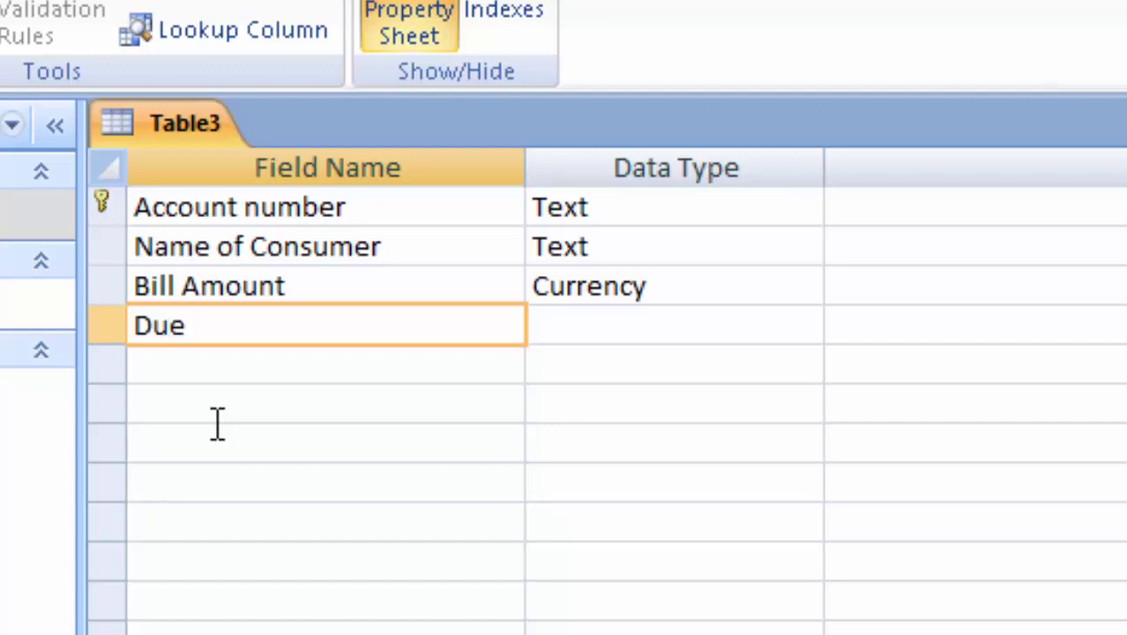
pyautogui.write(' Date')
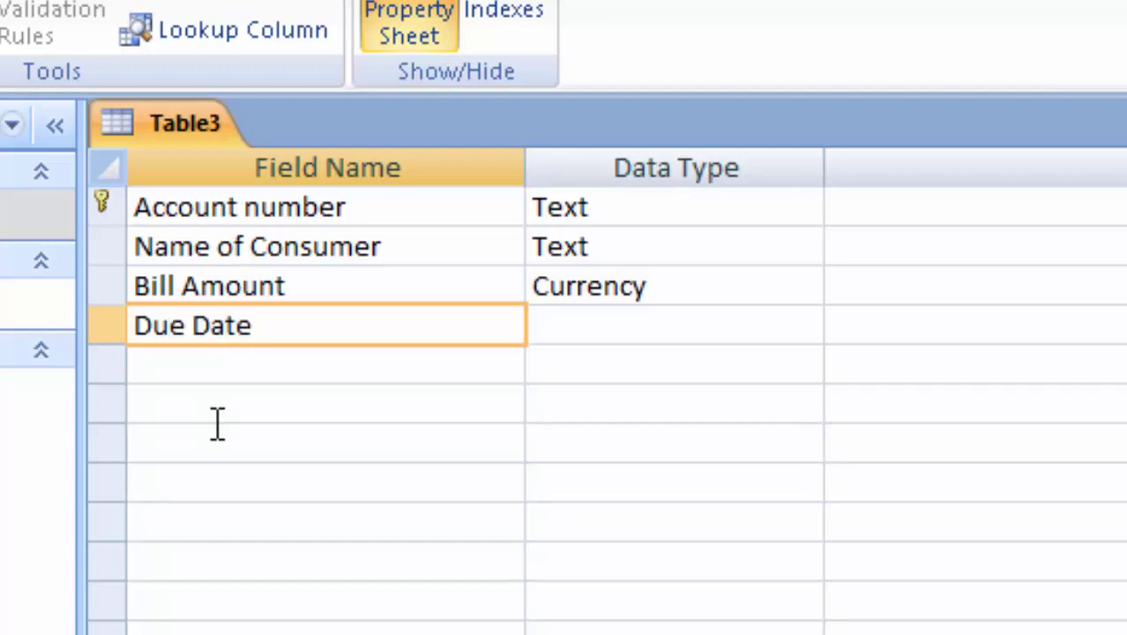
pyautogui.click(582, 355)
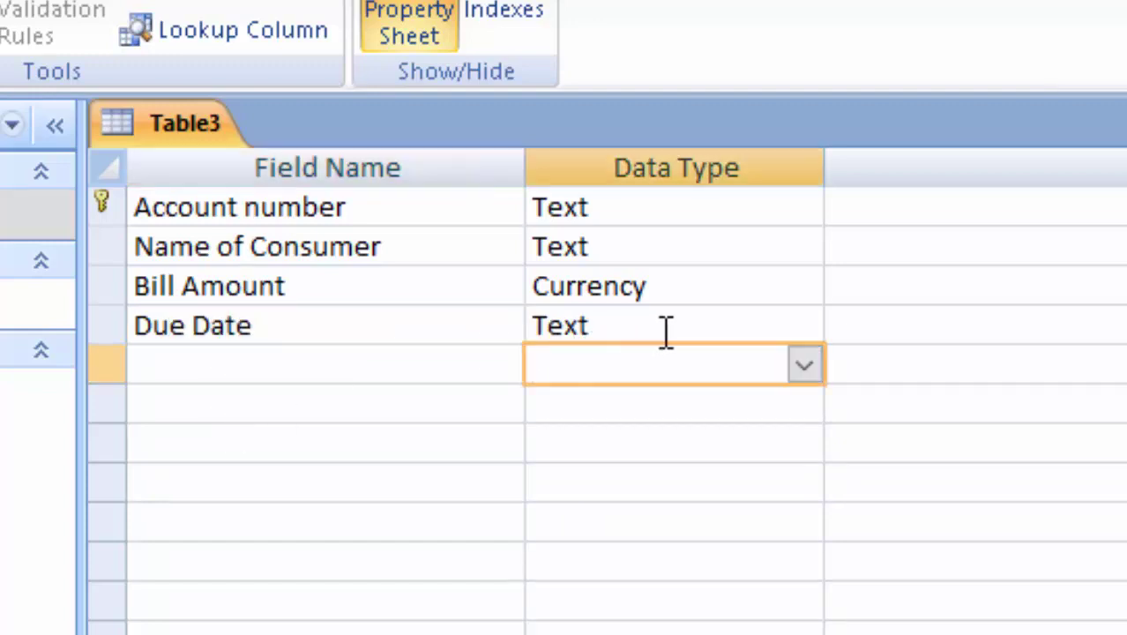
pyautogui.click(762, 329)
pyautogui.click(803, 326)
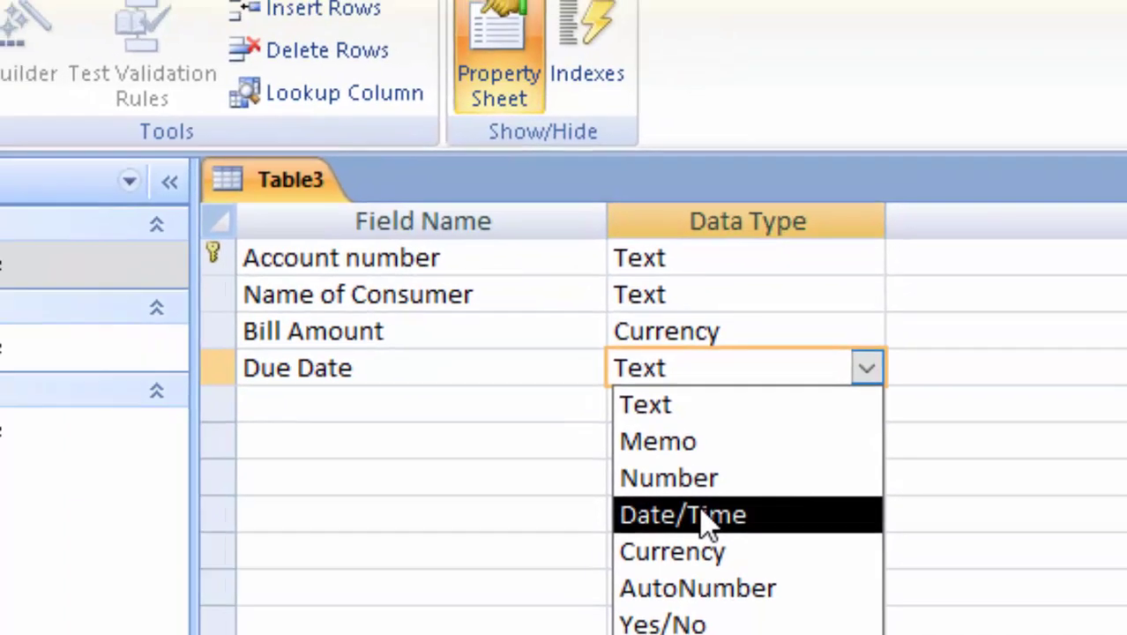
pyautogui.click(640, 485)
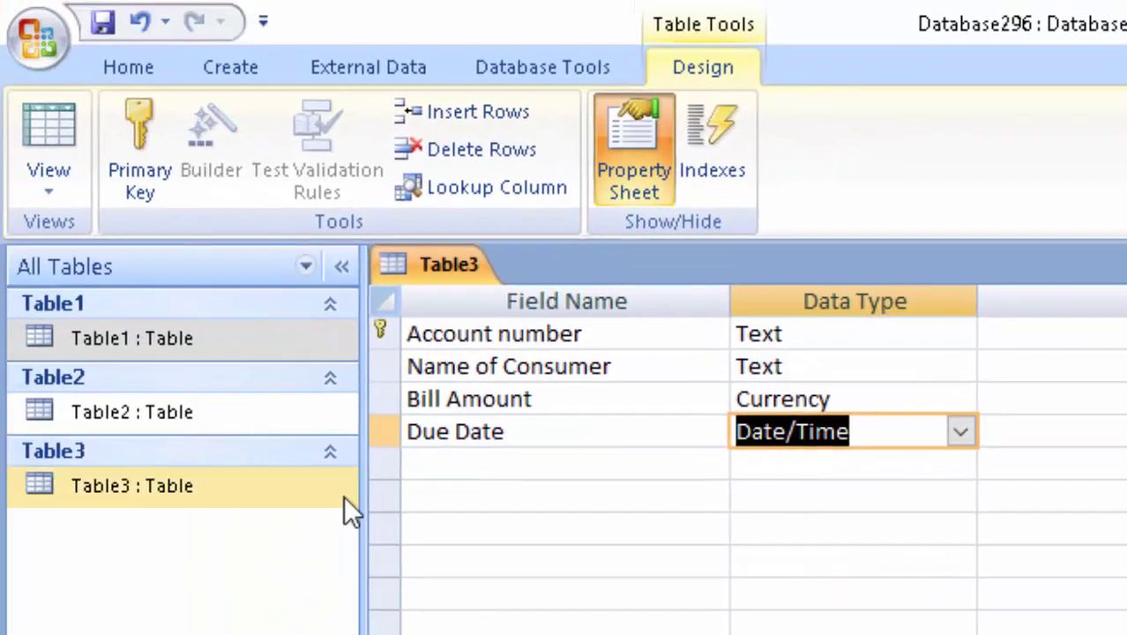
# - Save Table3, switch to Datasheet view and widen the Account number, Name of Consumer and Bill Amount columns
pyautogui.click(55, 123)
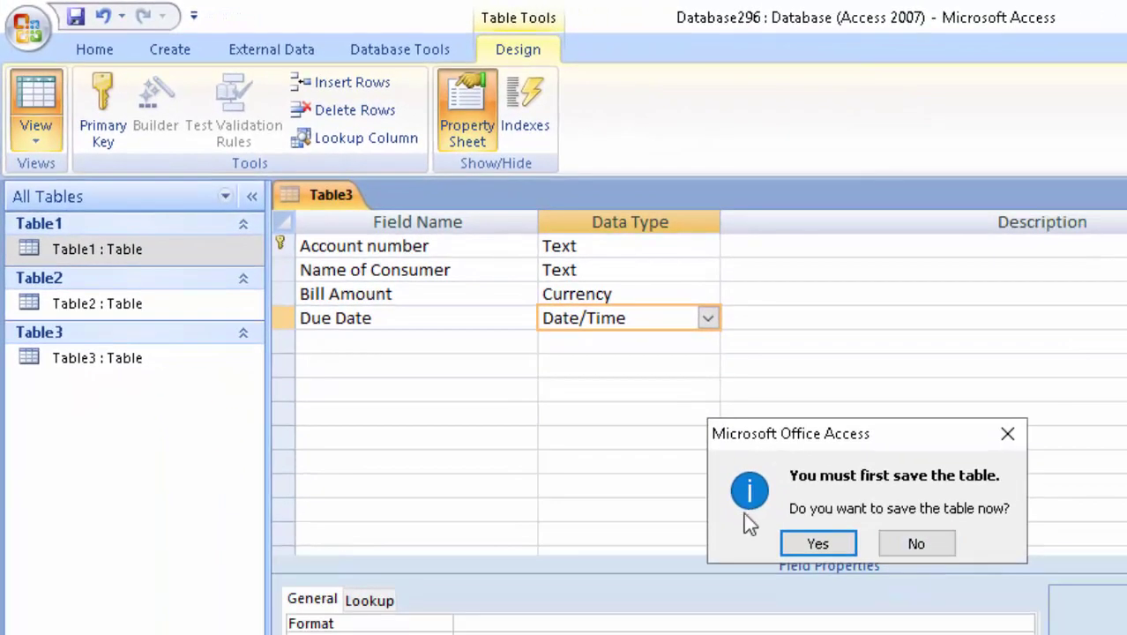
pyautogui.click(869, 583)
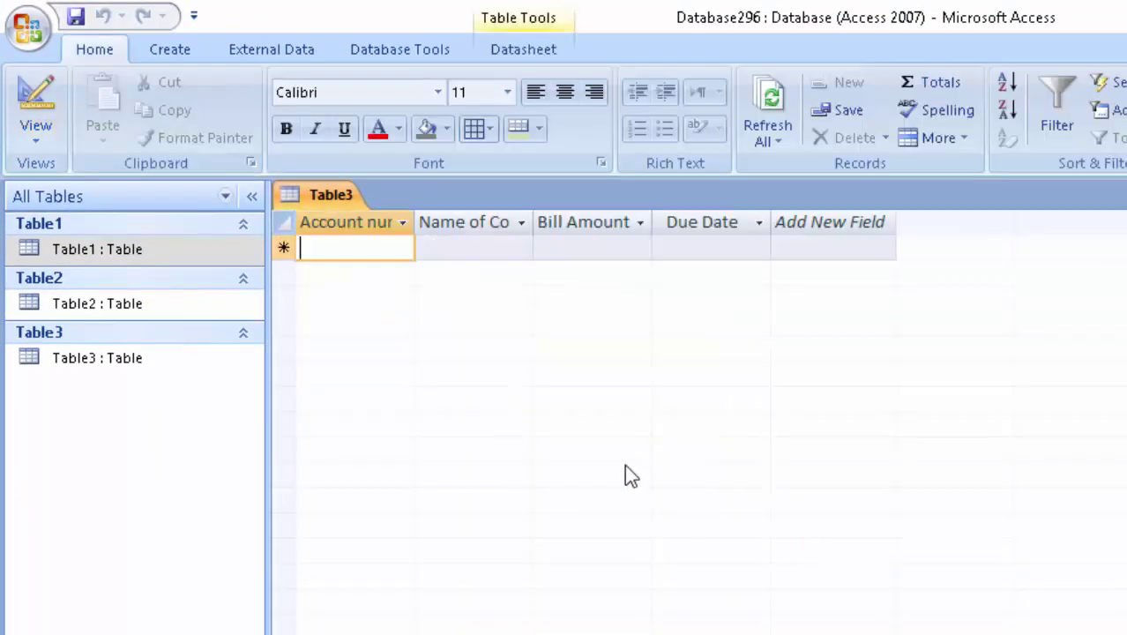
pyautogui.moveTo(535, 224); pyautogui.dragTo(594, 251)
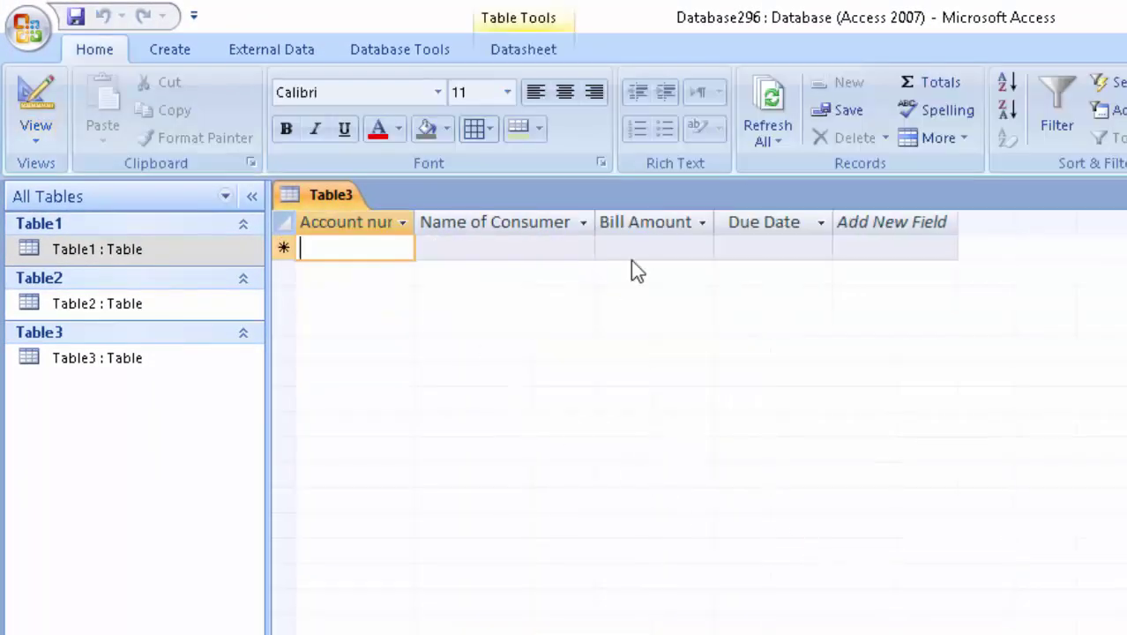
pyautogui.moveTo(715, 219); pyautogui.dragTo(734, 220)
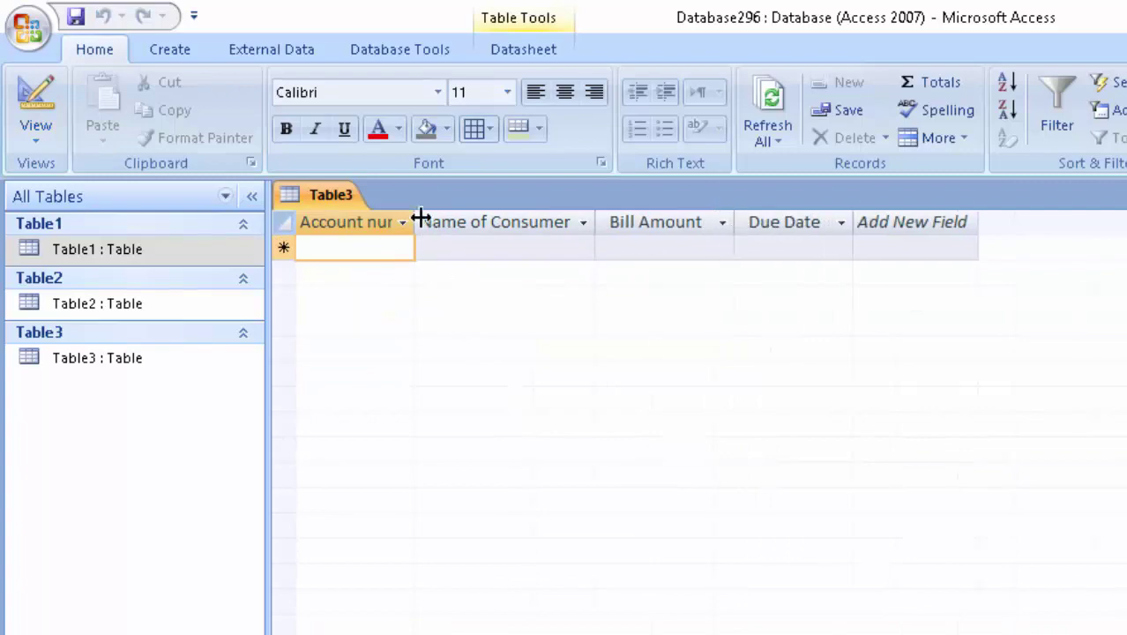
pyautogui.moveTo(456, 232); pyautogui.dragTo(481, 265)
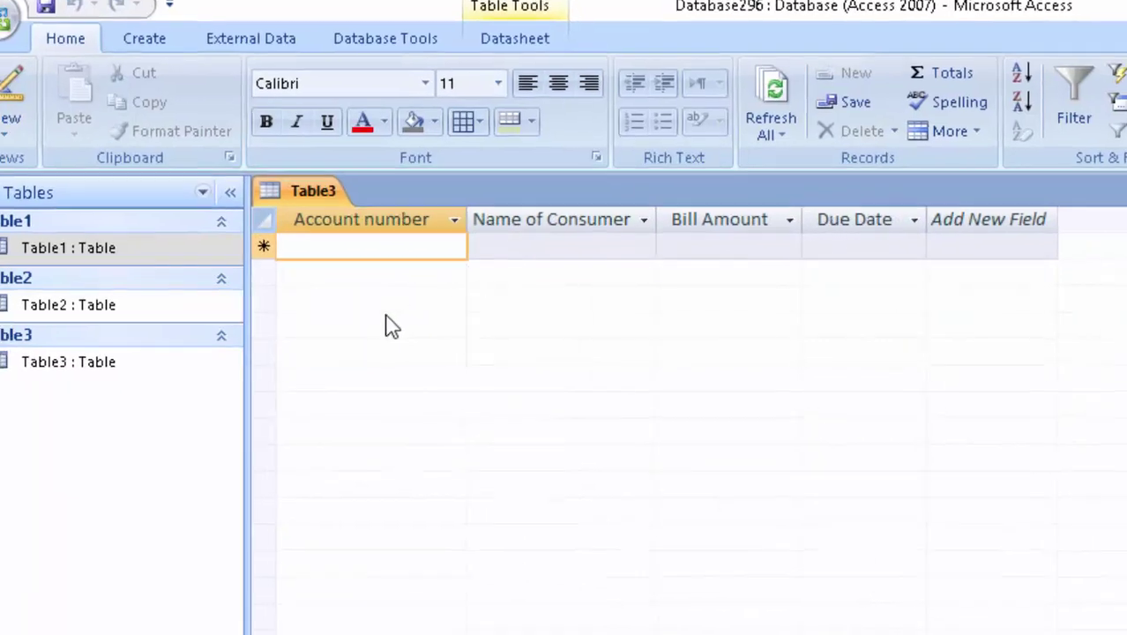
# - Enter the first record's account number, consumer name, bill amount and a 17-05-2021 due date
pyautogui.write('8886')
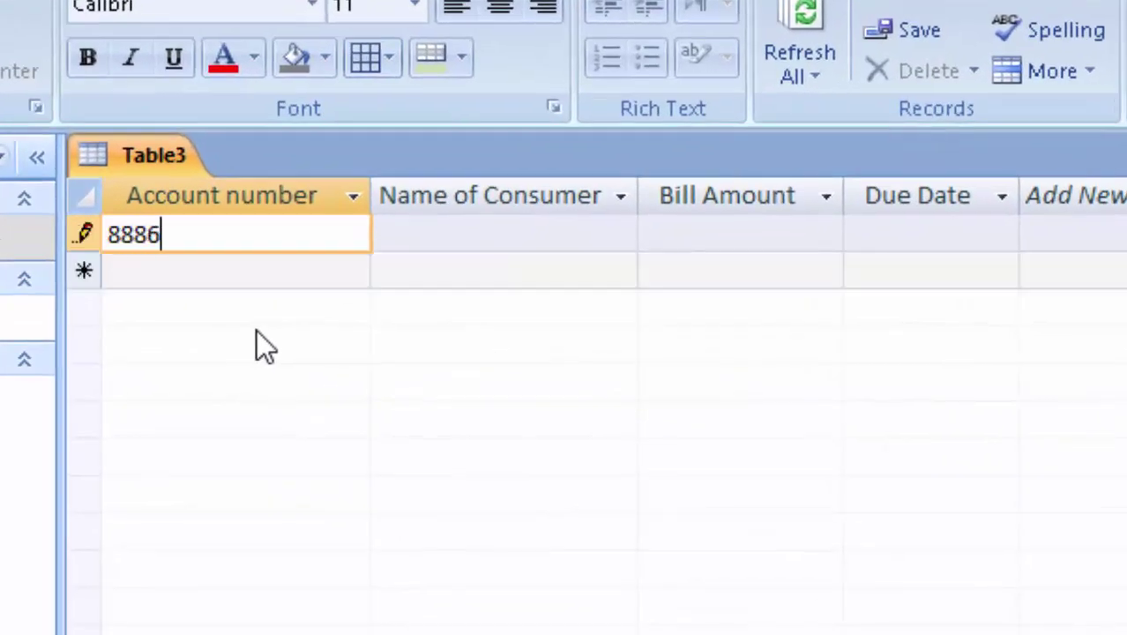
pyautogui.write('54321')
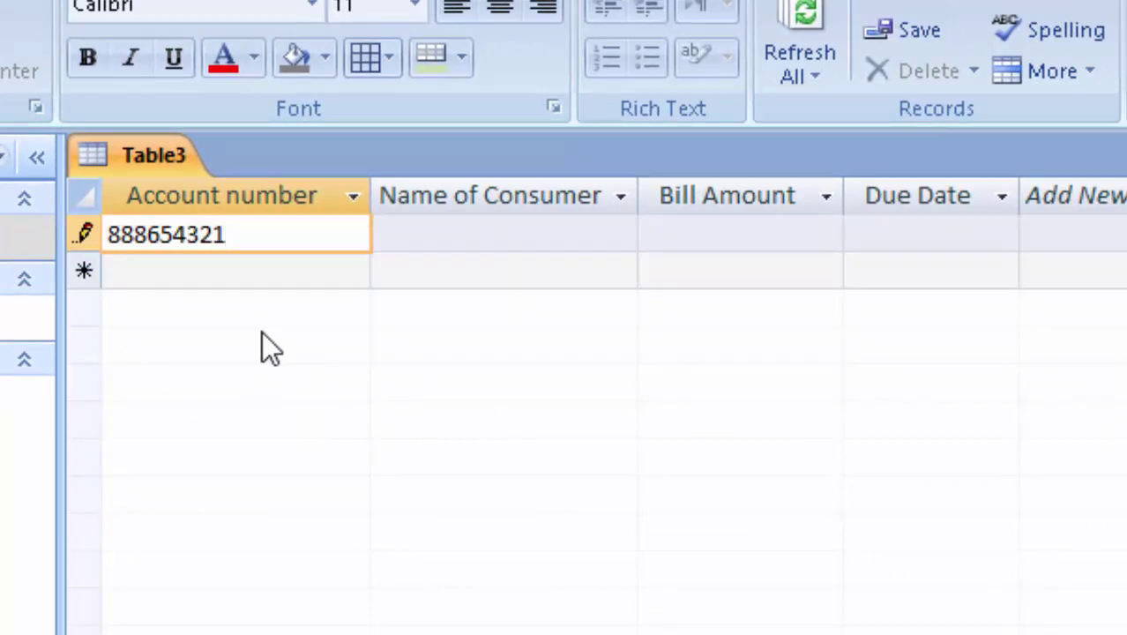
pyautogui.click(468, 232)
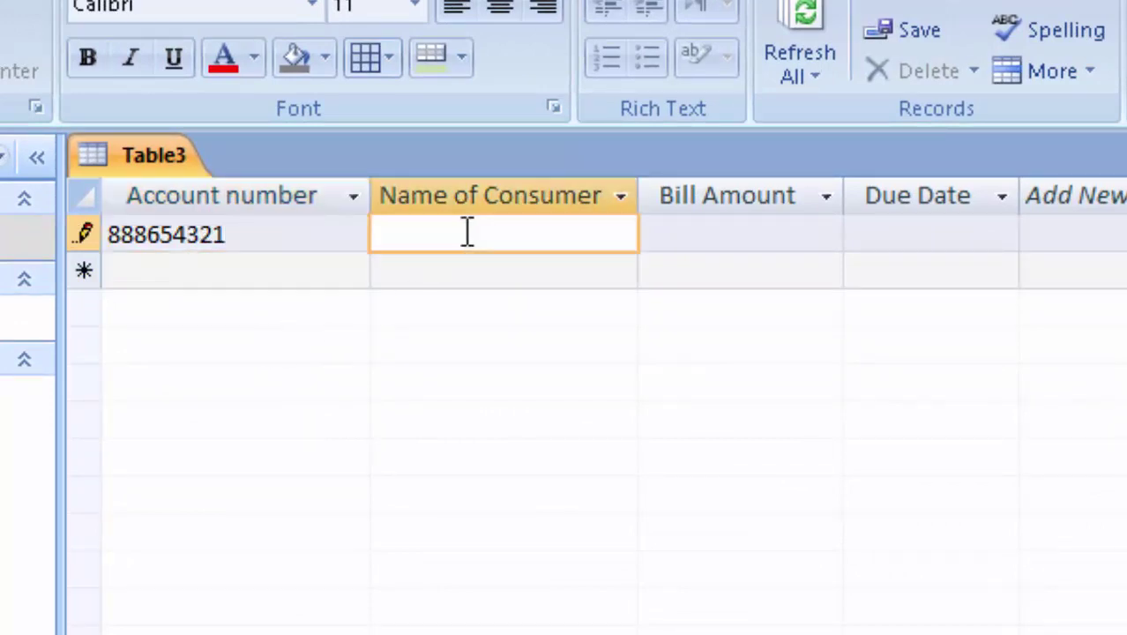
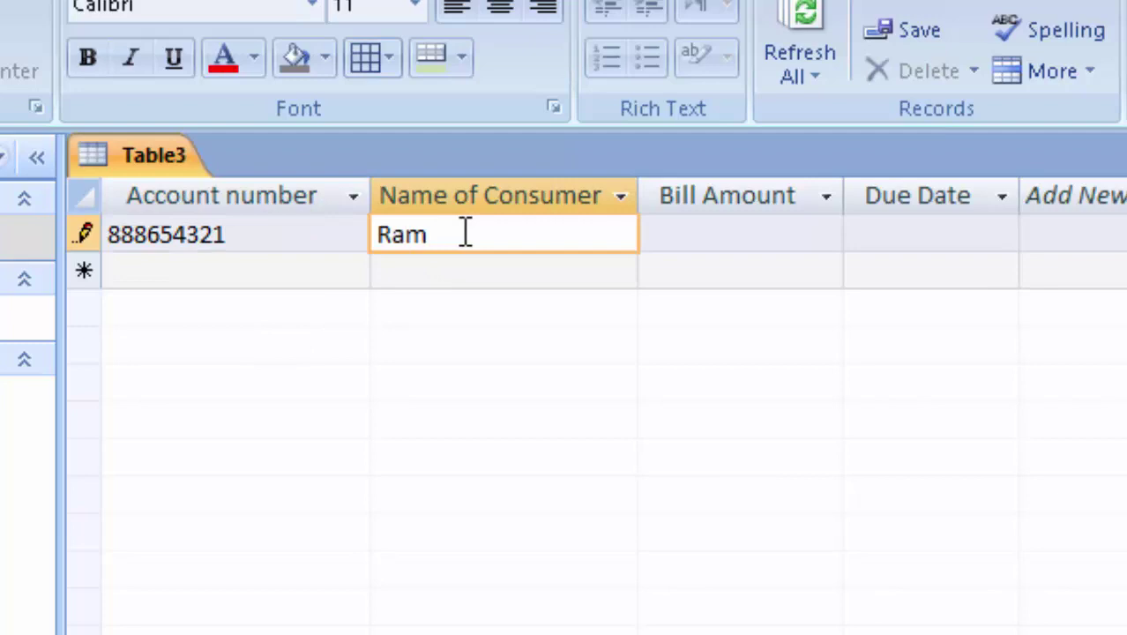
pyautogui.press('Tab')
pyautogui.write('333')
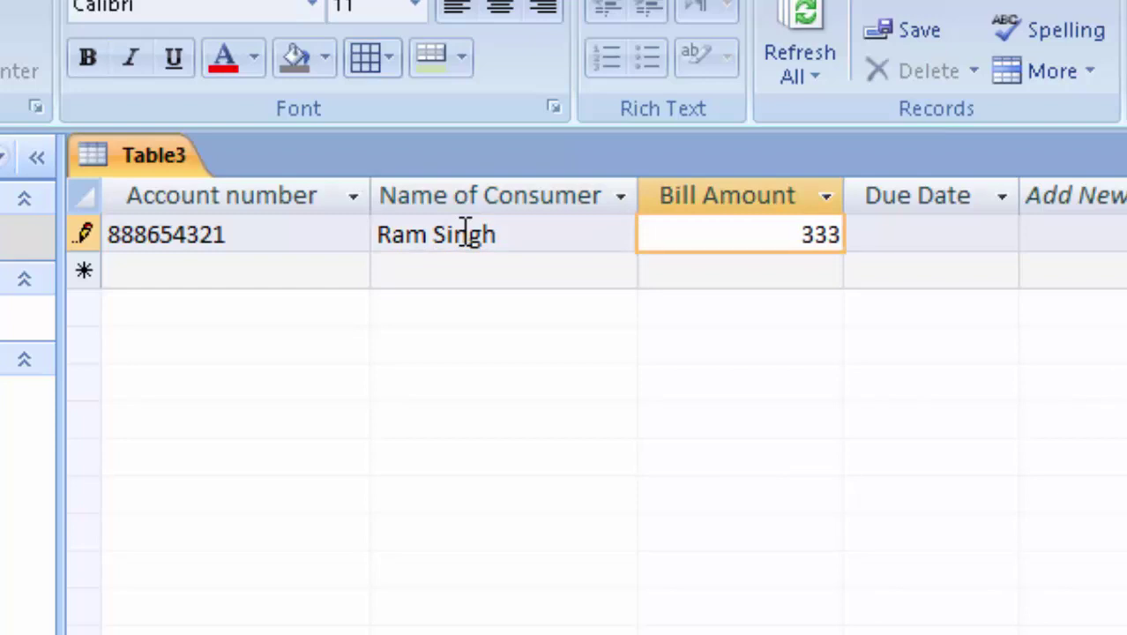
pyautogui.write('0')
pyautogui.press('Tab')
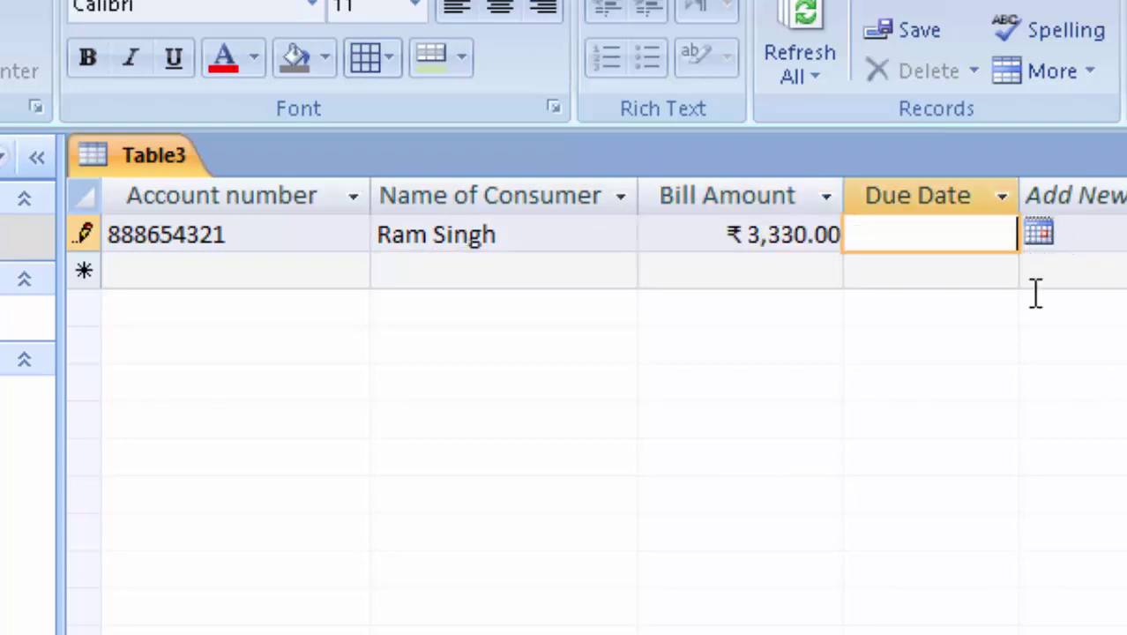
pyautogui.click(1038, 233)
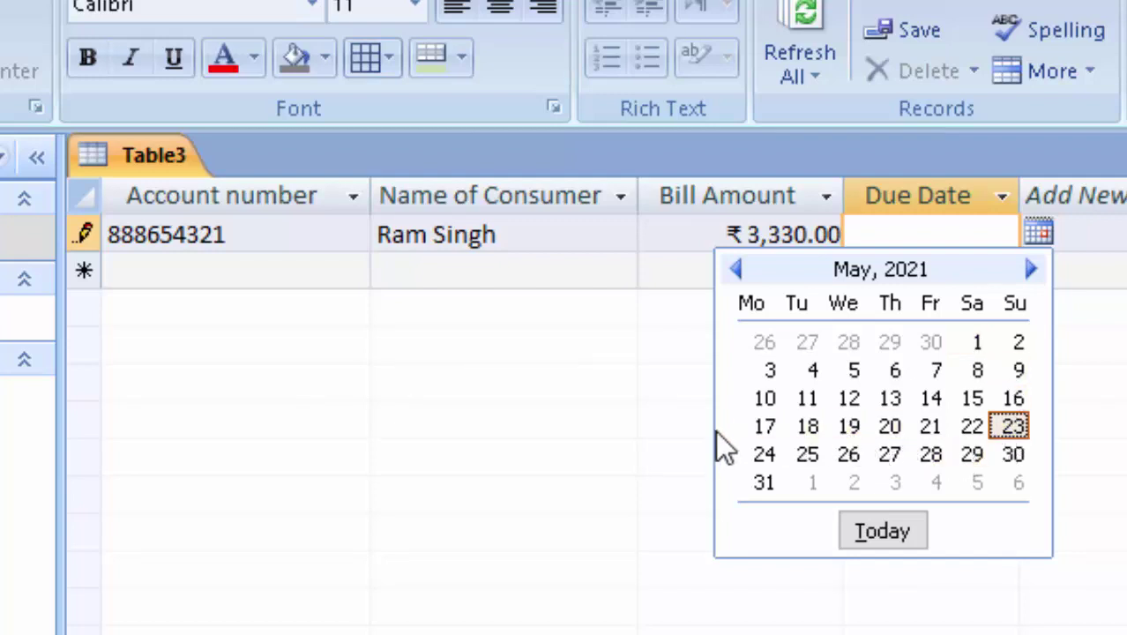
pyautogui.click(765, 429)
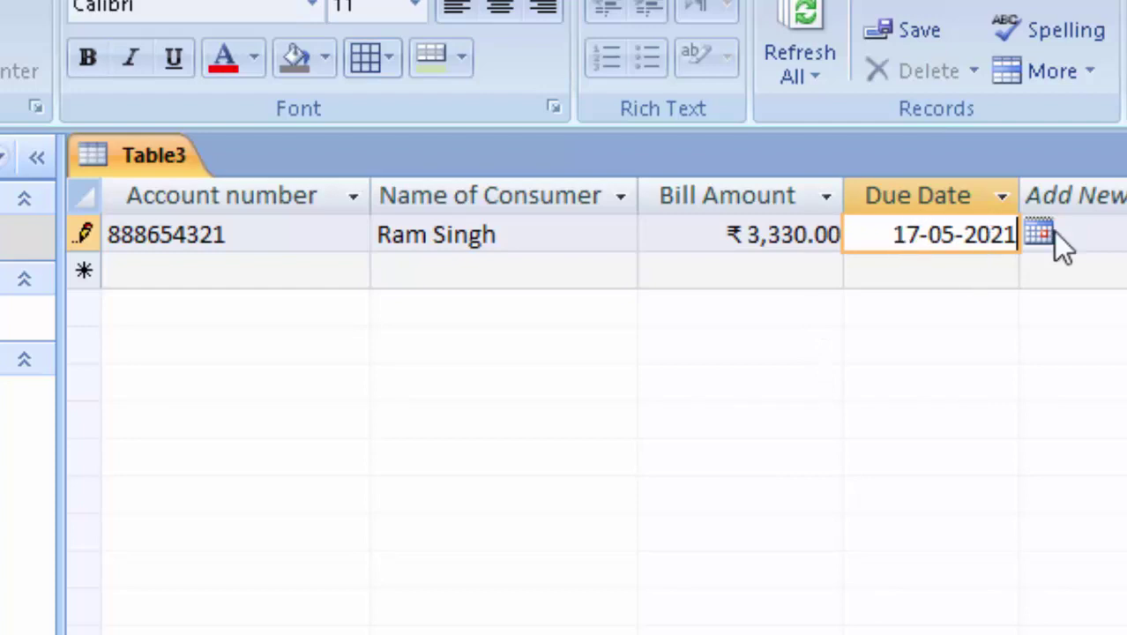
pyautogui.click(229, 279)
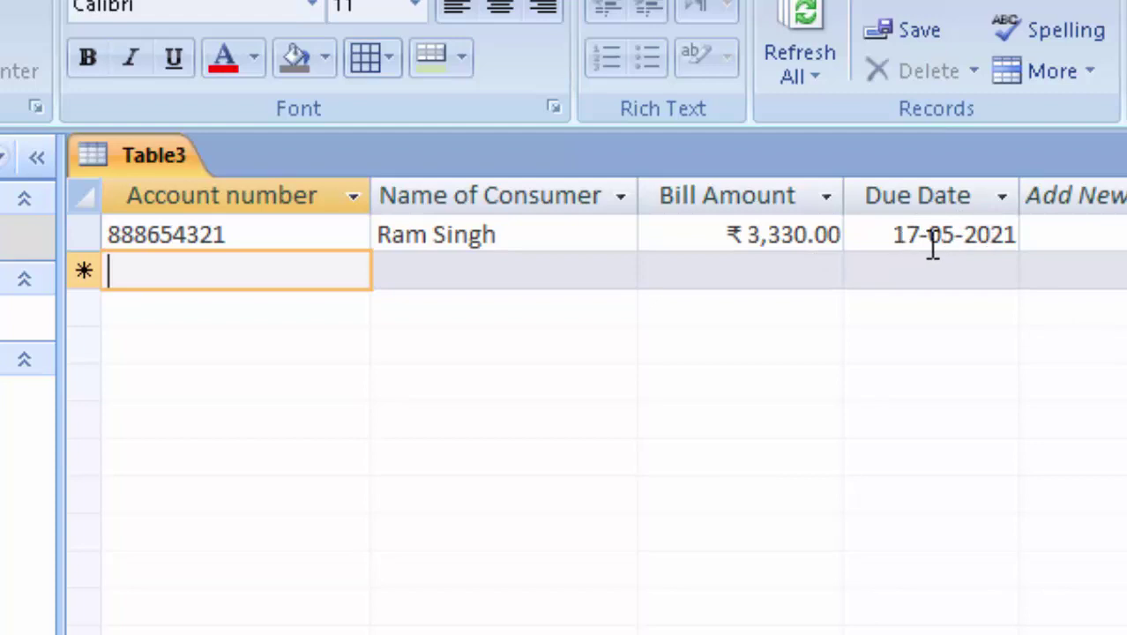
# - Change the first record's due date to 23-05-2021
pyautogui.click(896, 234)
pyautogui.moveTo(895, 235); pyautogui.dragTo(1097, 260)
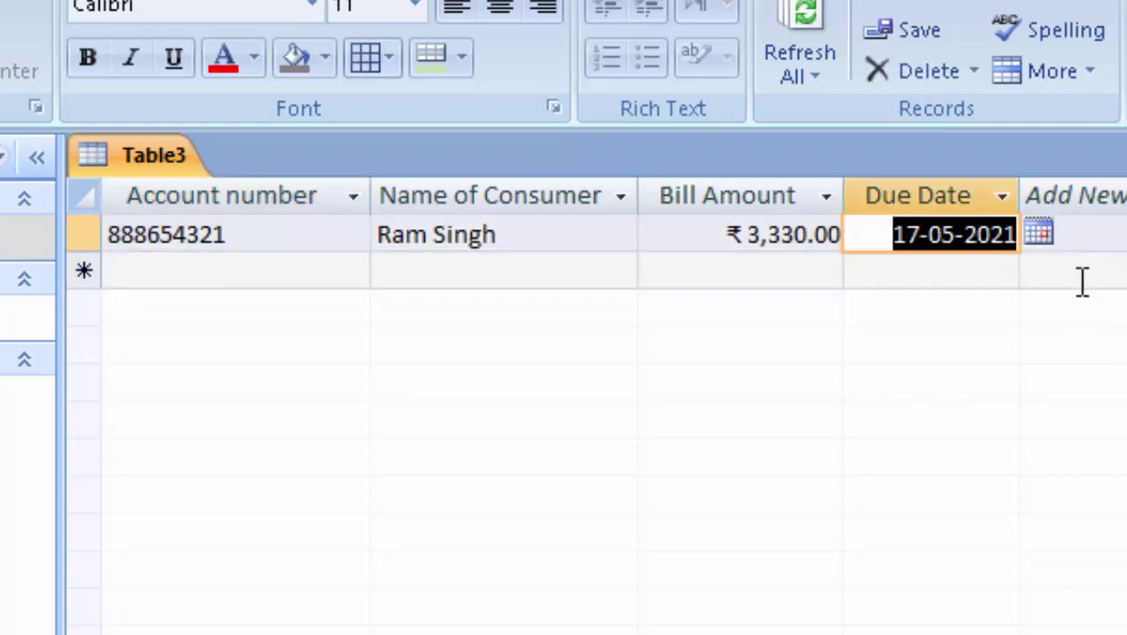
pyautogui.press('Delete')
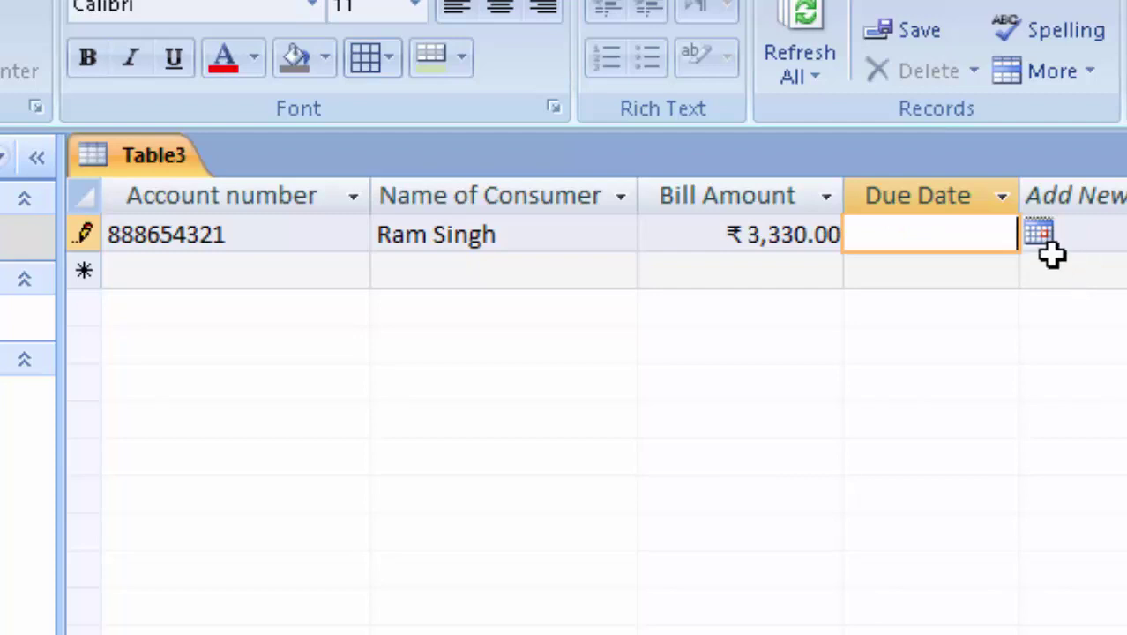
pyautogui.click(1041, 232)
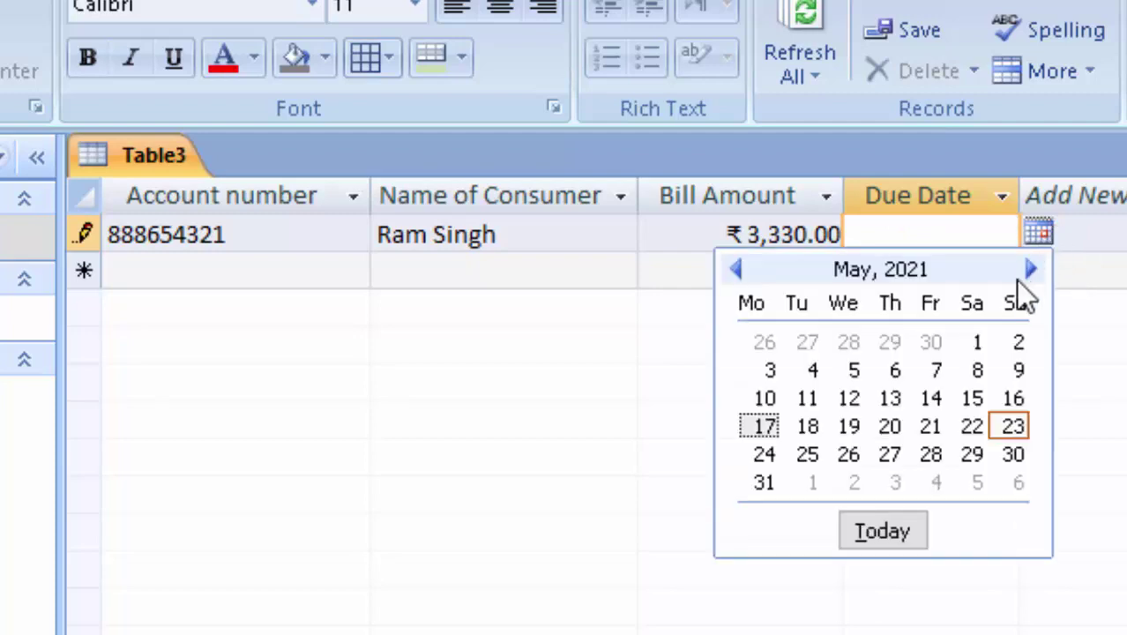
pyautogui.click(1011, 426)
pyautogui.click(240, 272)
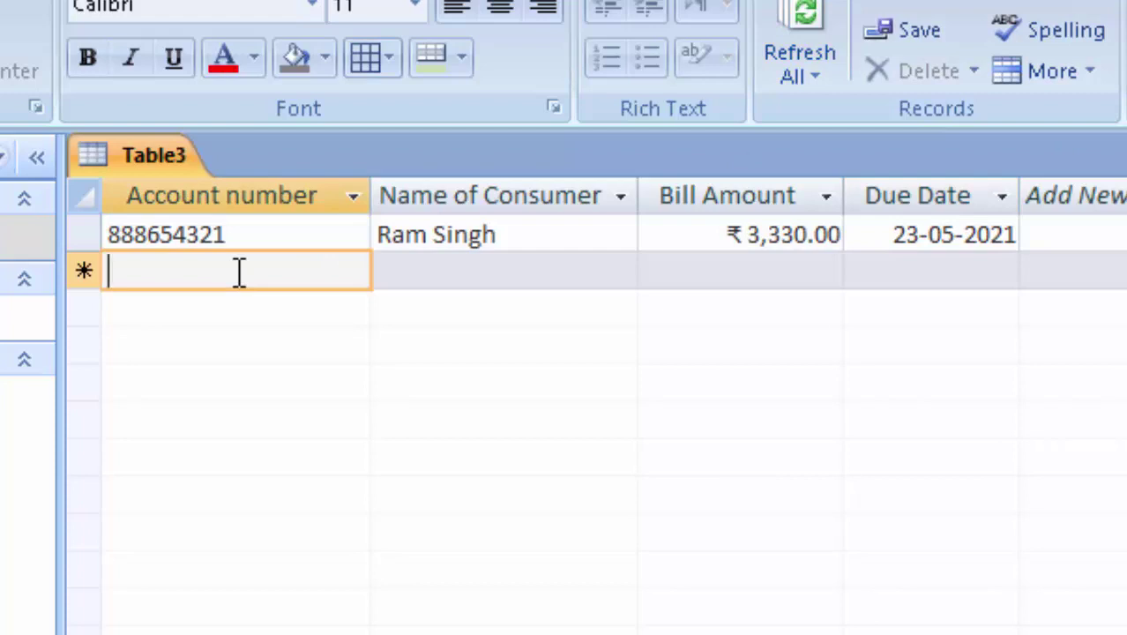
# - Enter a second record with account number, consumer name, a 2,340 bill and due date 22-05-2021
pyautogui.write('888564')
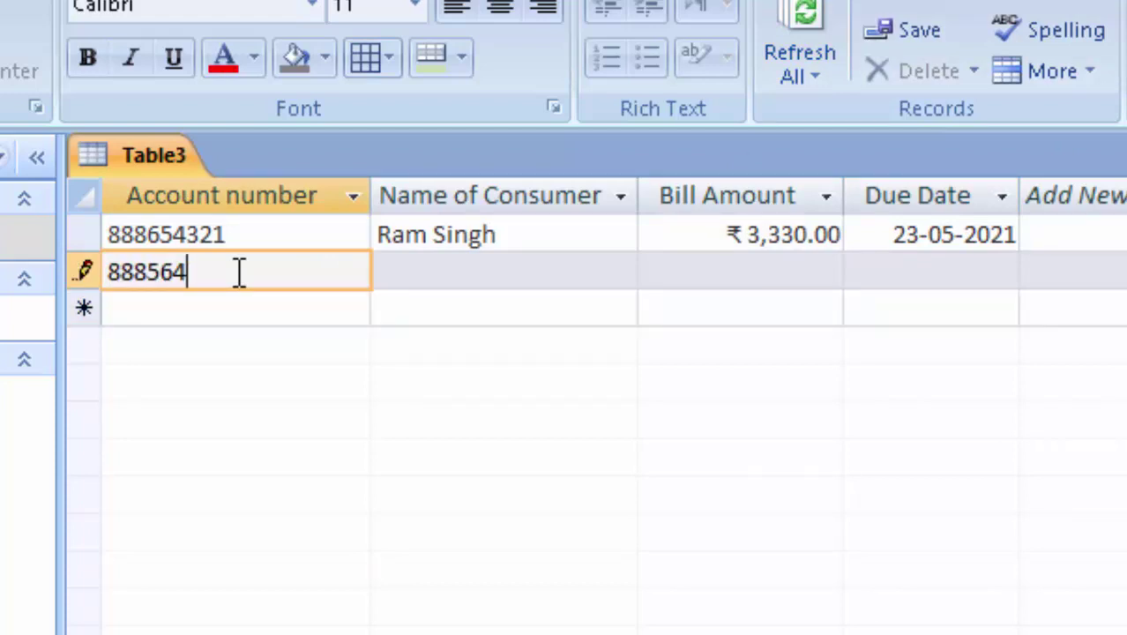
pyautogui.write('332')
pyautogui.press('Tab')
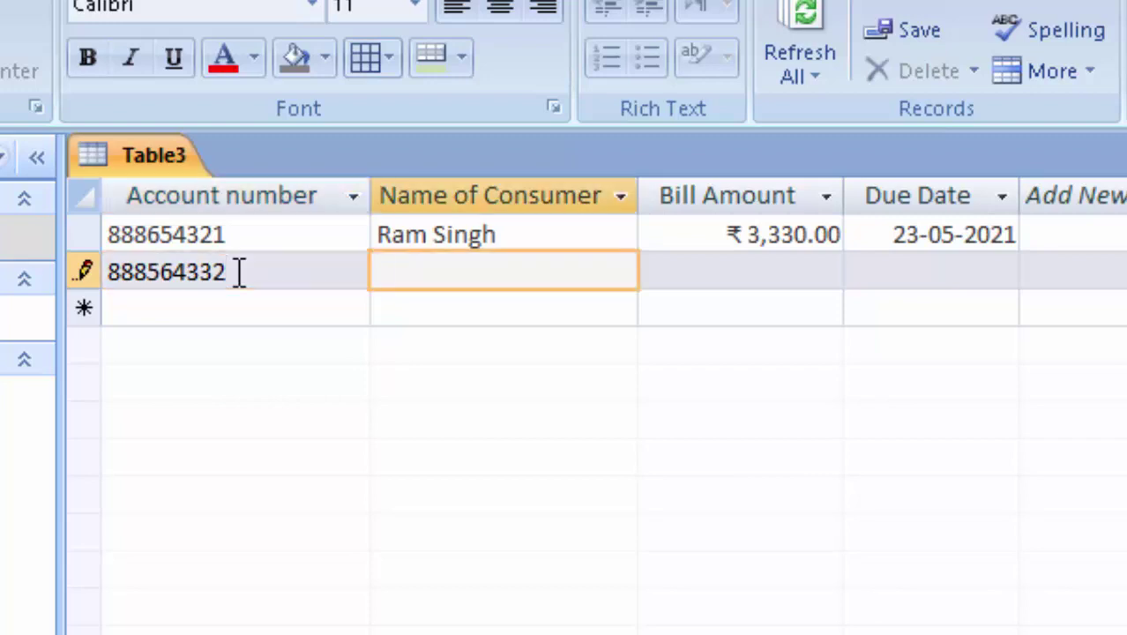
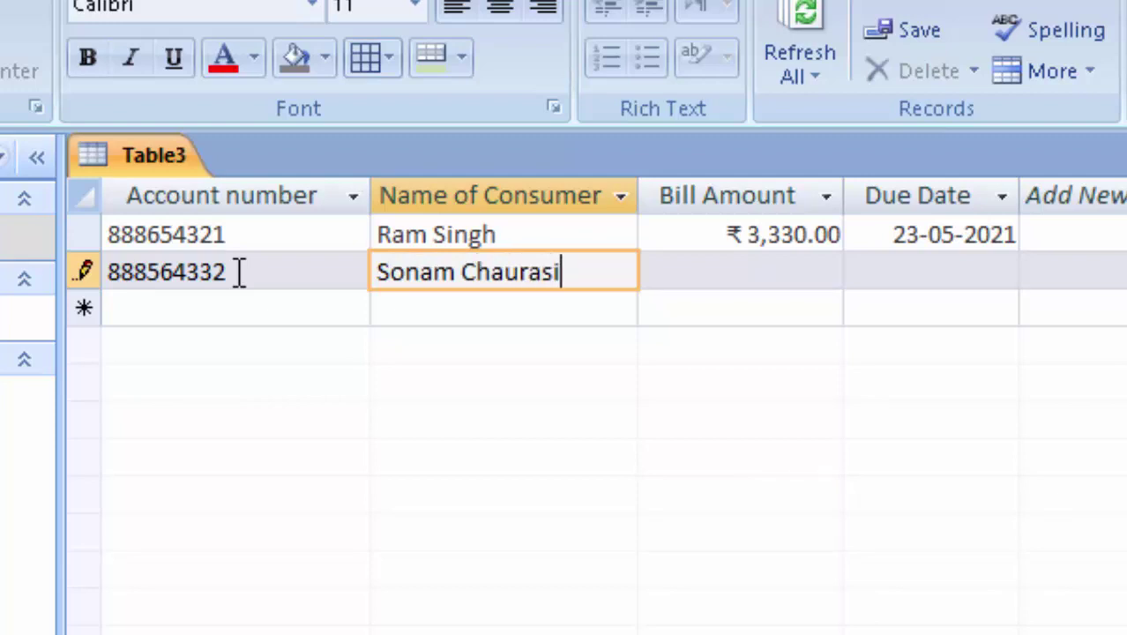
pyautogui.press('Tab')
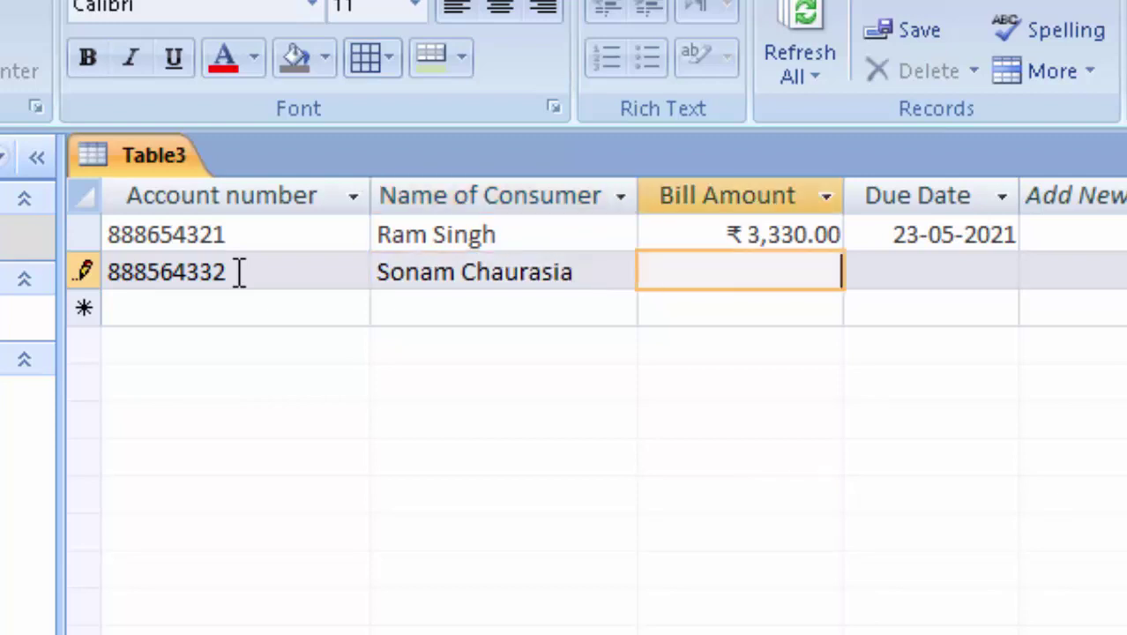
pyautogui.write('2,3')
pyautogui.write('4')
pyautogui.write('0')
pyautogui.press('Tab')
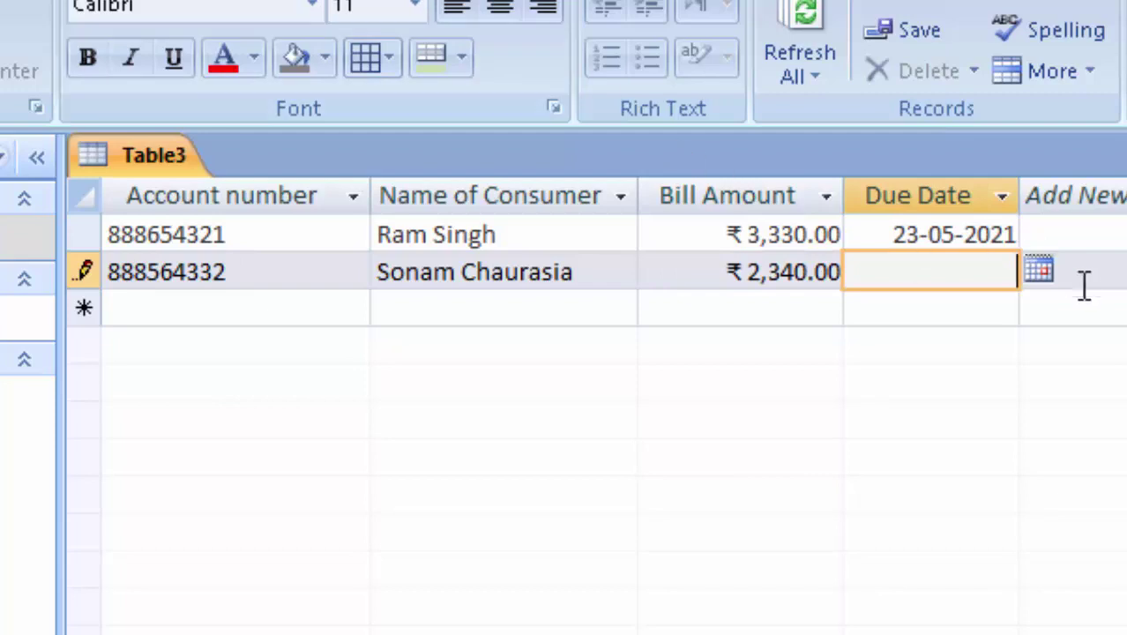
pyautogui.click(1040, 269)
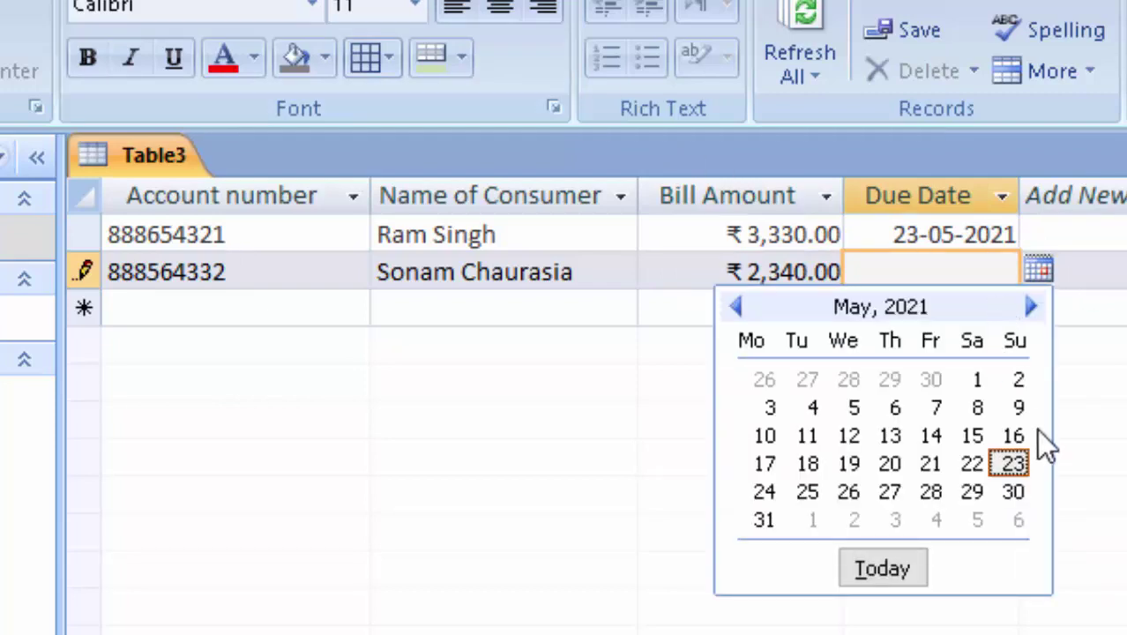
pyautogui.click(972, 464)
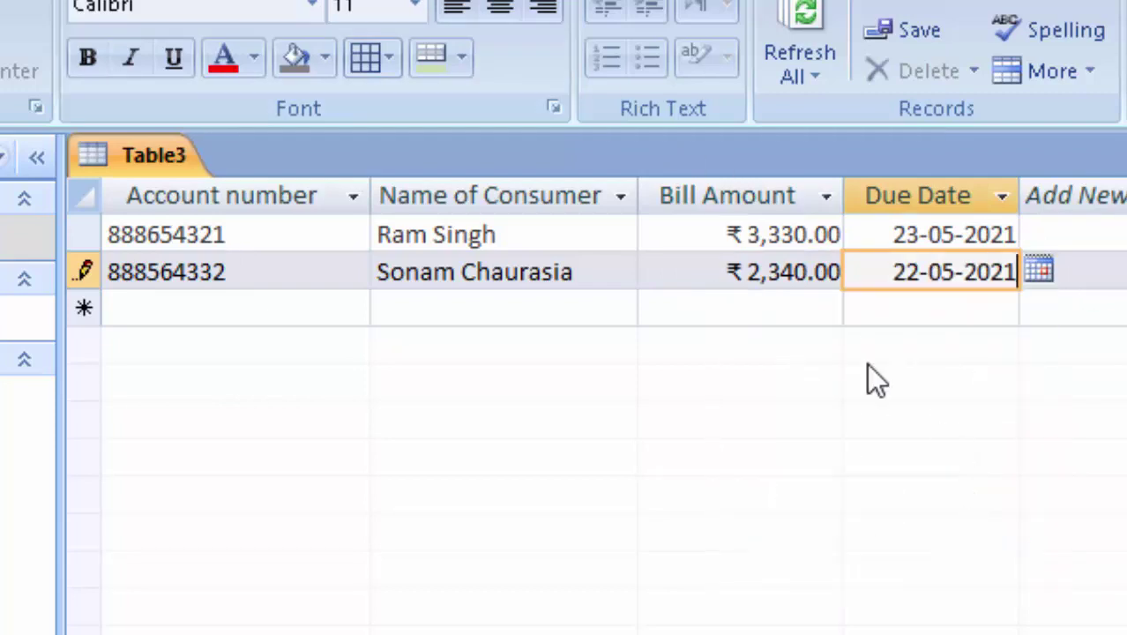
# - Start a third record with its account number and the consumer's name
pyautogui.click(231, 304)
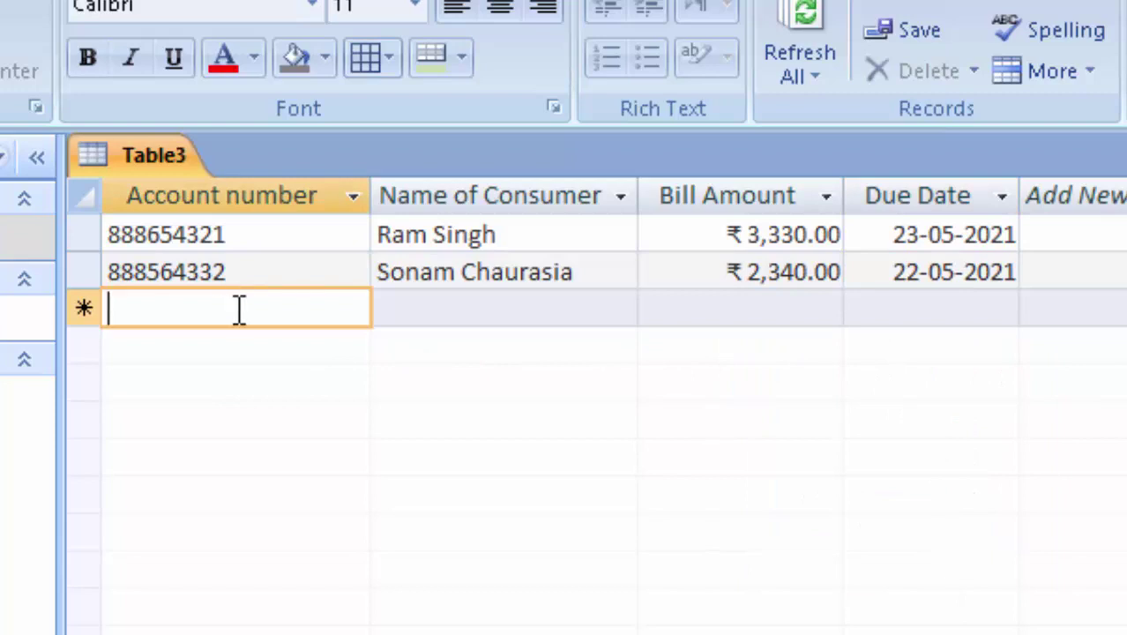
pyautogui.write('9')
pyautogui.press('BackSpace')
pyautogui.write('88')
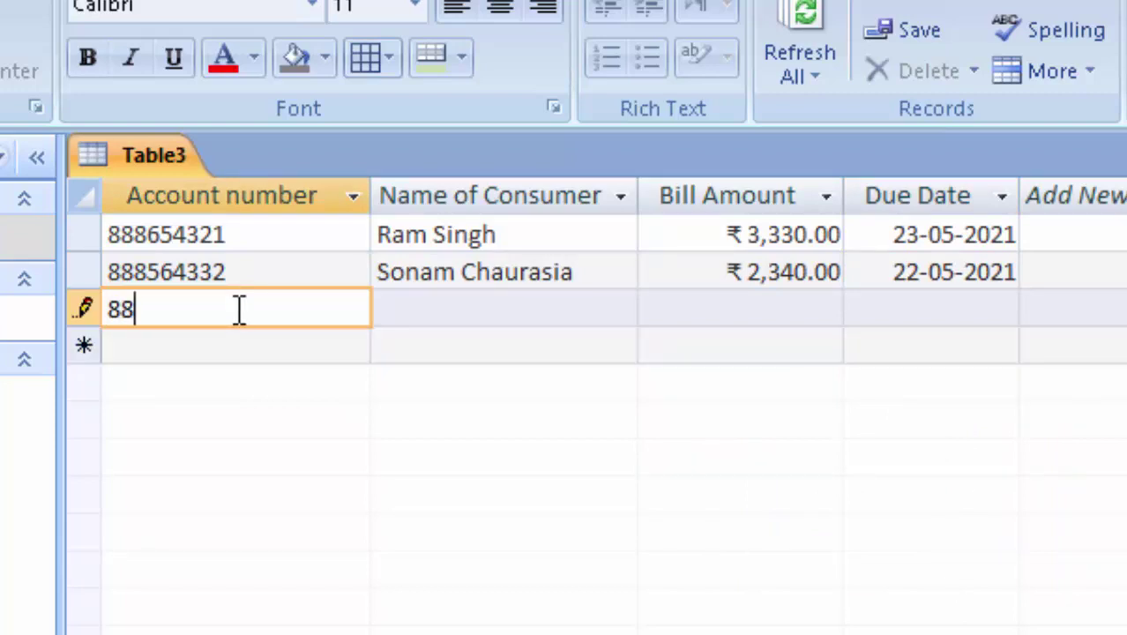
pyautogui.write('854333')
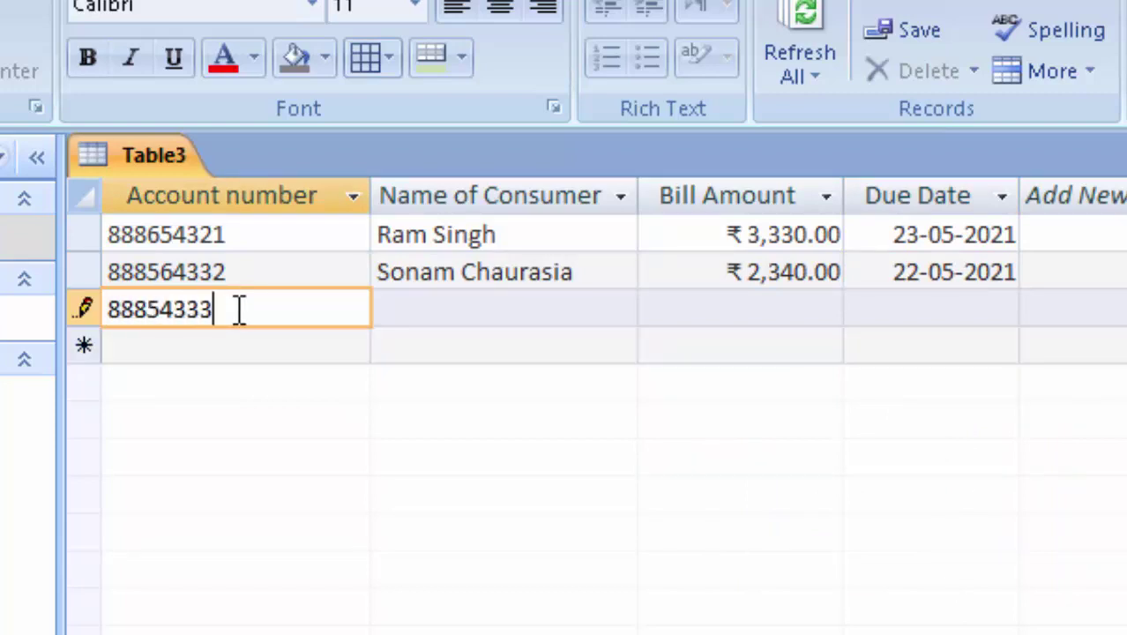
pyautogui.write('21')
pyautogui.press('BackSpace')
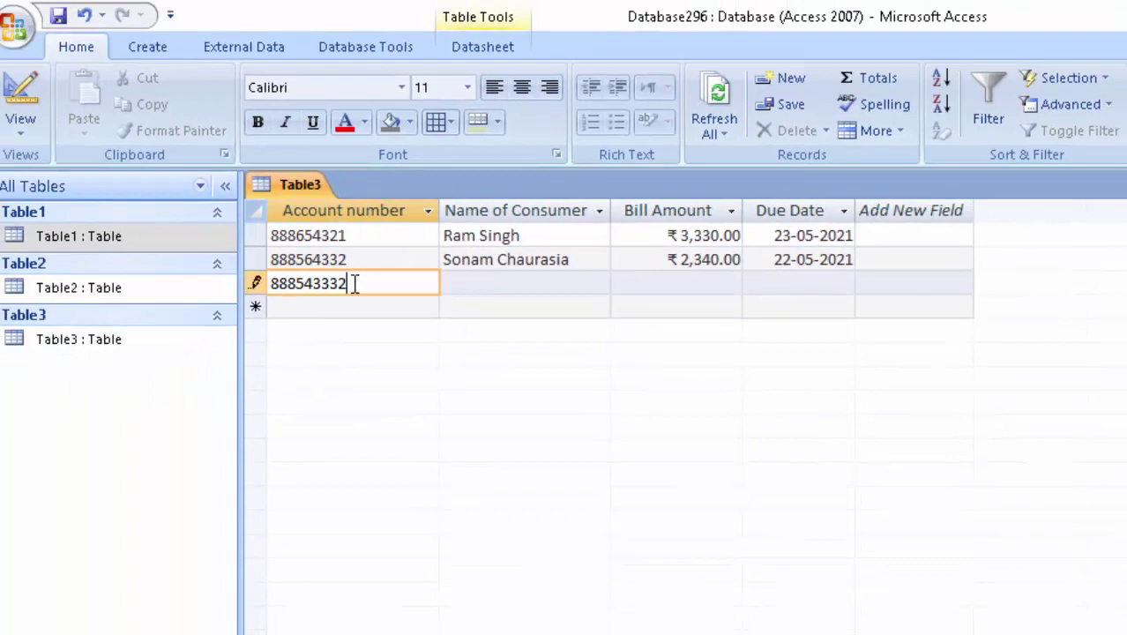
pyautogui.press('Tab')
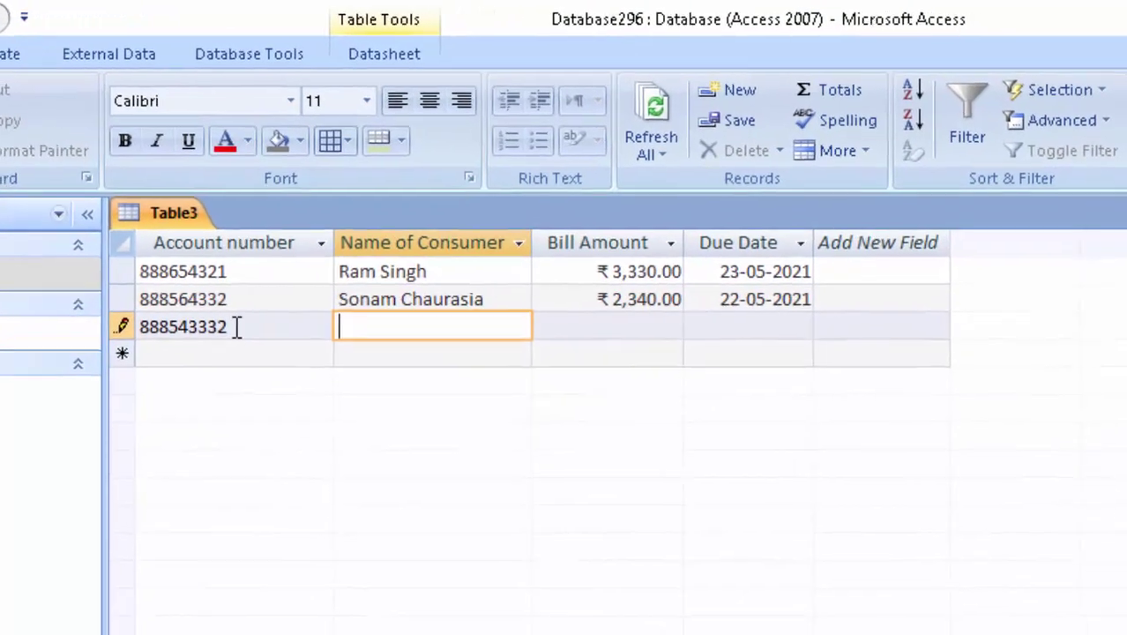
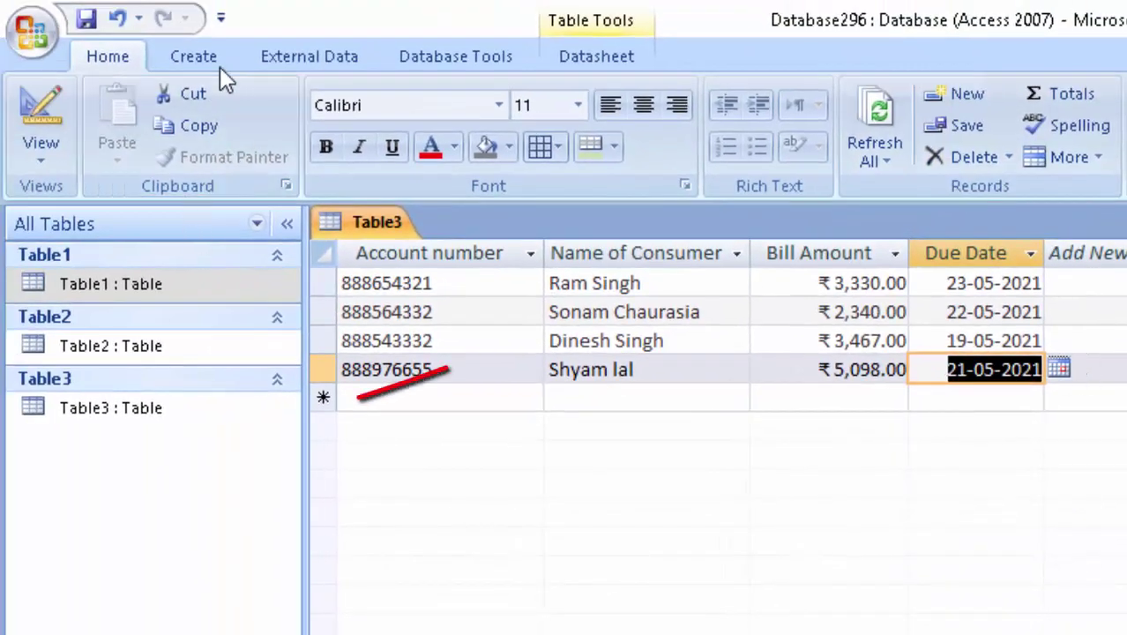
# - Create a design query on Table3 and place all four of its fields in the grid
pyautogui.click(220, 59)
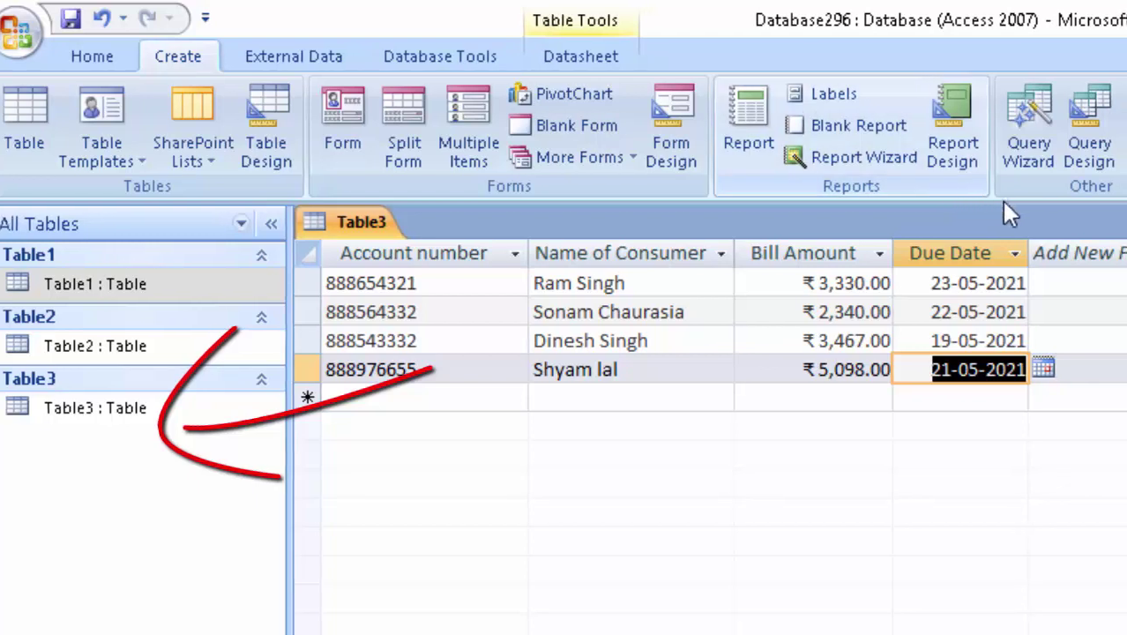
pyautogui.click(1104, 110)
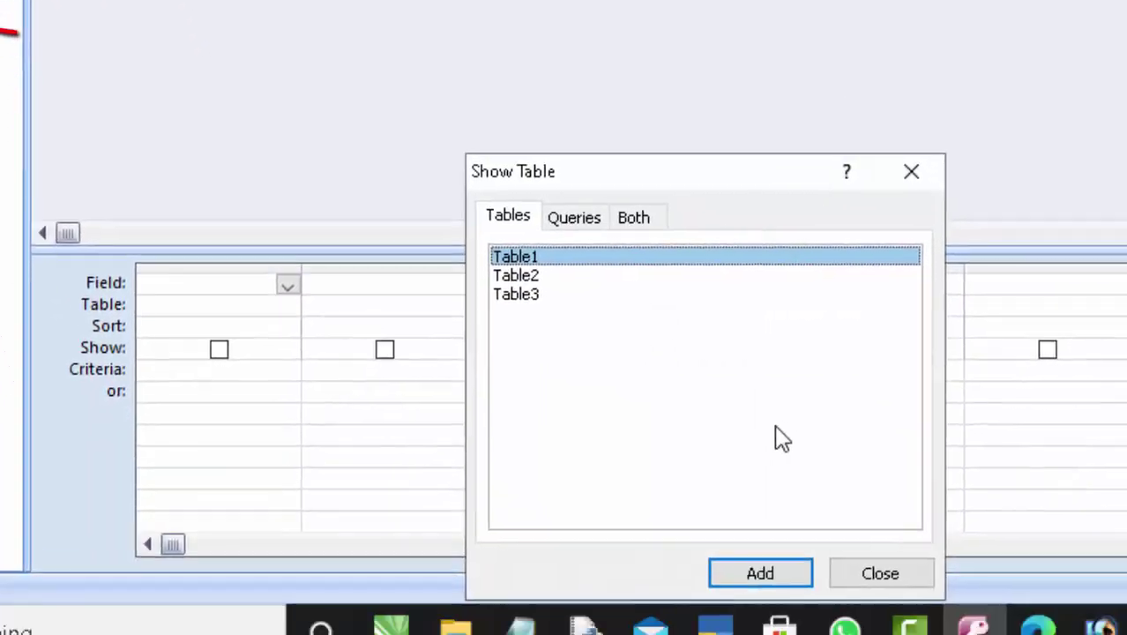
pyautogui.click(529, 295)
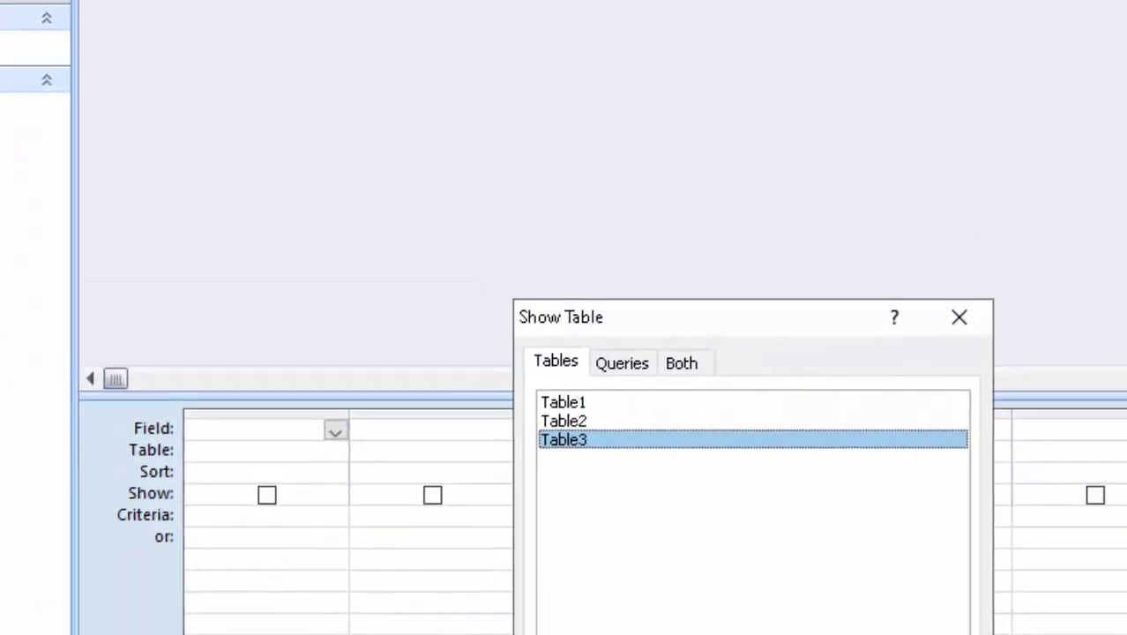
pyautogui.click(754, 575)
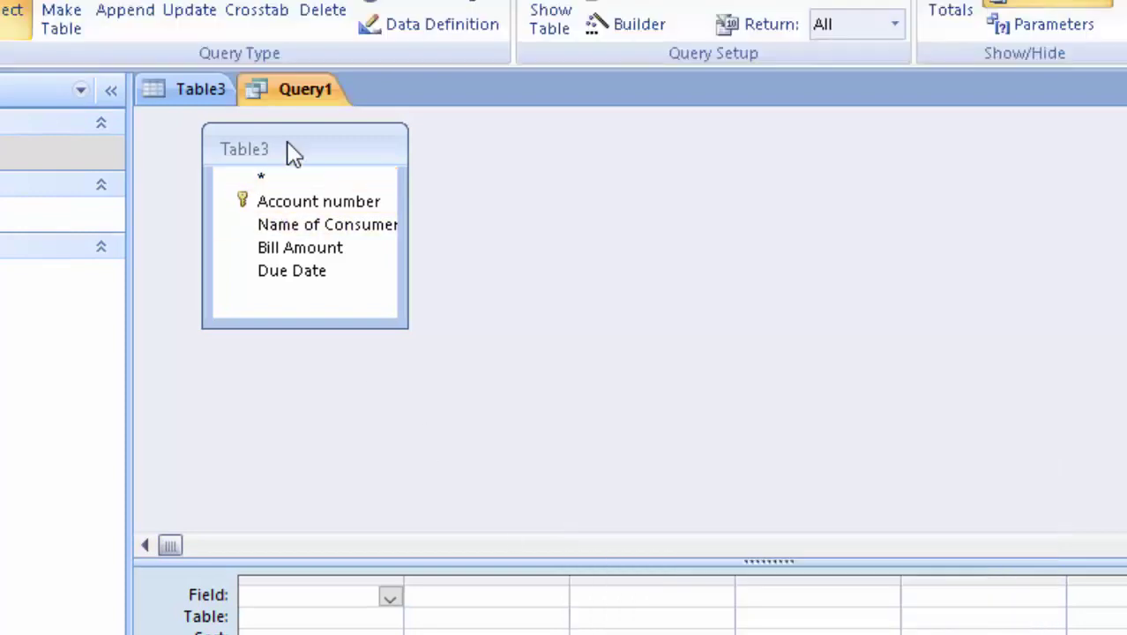
pyautogui.doubleClick(289, 150)
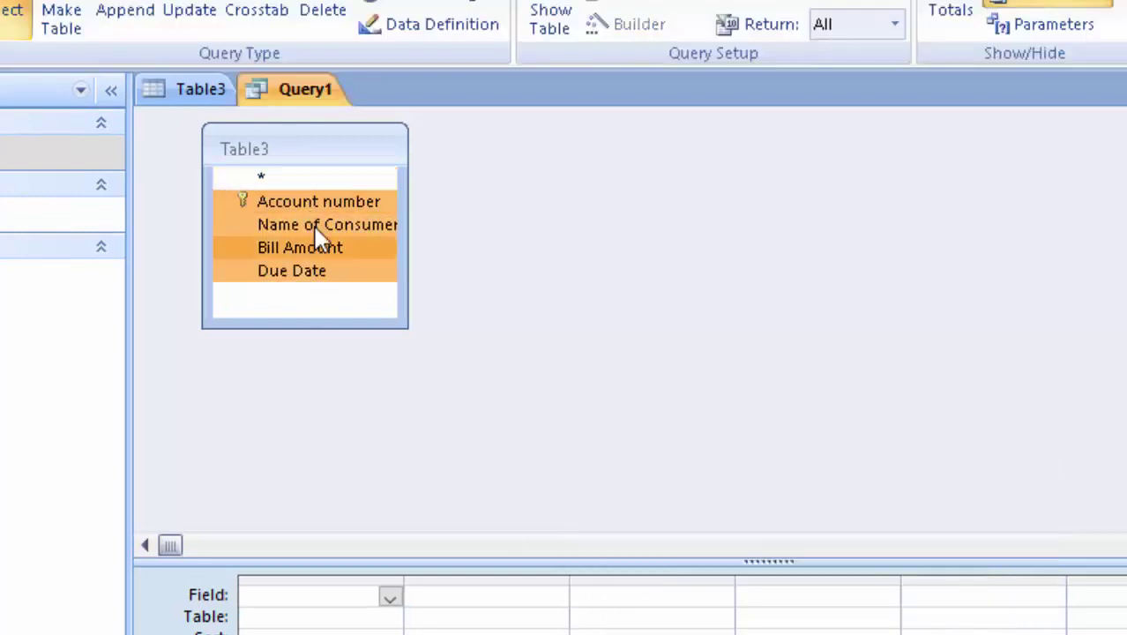
pyautogui.moveTo(290, 192); pyautogui.dragTo(328, 604)
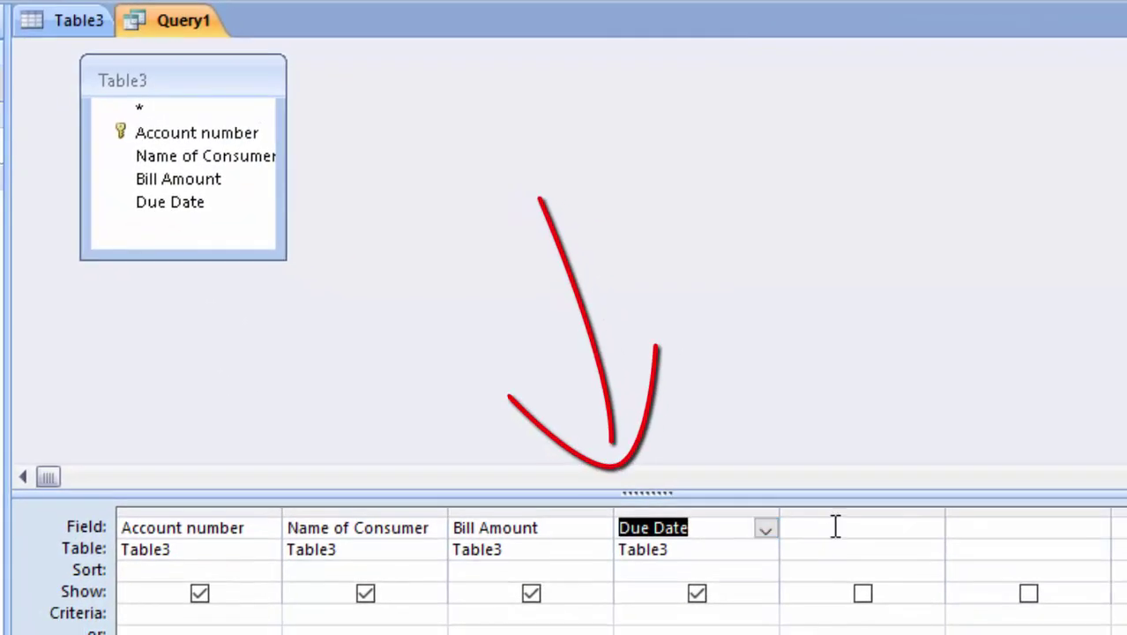
pyautogui.click(861, 541)
# - In the fifth column's Zoom box, enter iif([Due Date]>=now()-2,"Plz submit your bill"," ")
pyautogui.rightClick(832, 525)
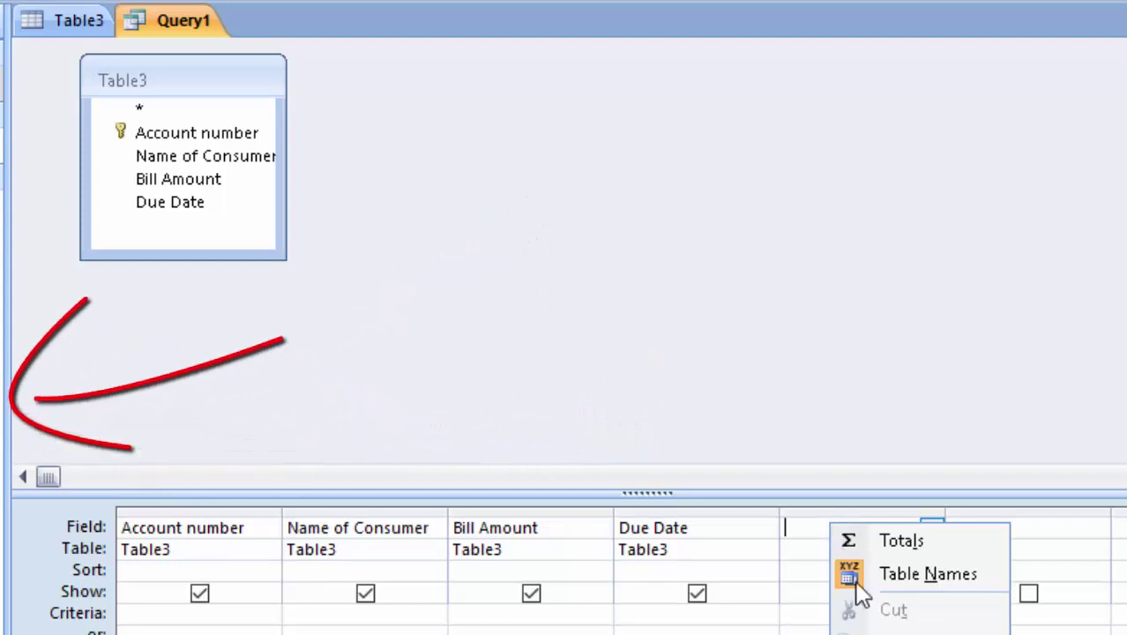
pyautogui.click(862, 634)
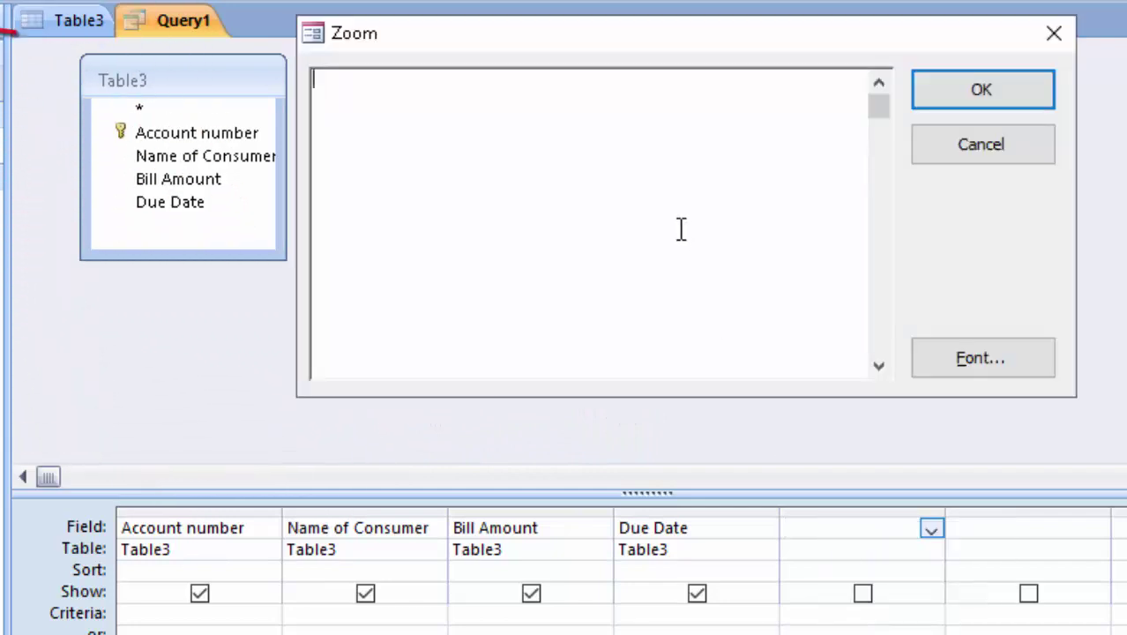
pyautogui.write('iif(')
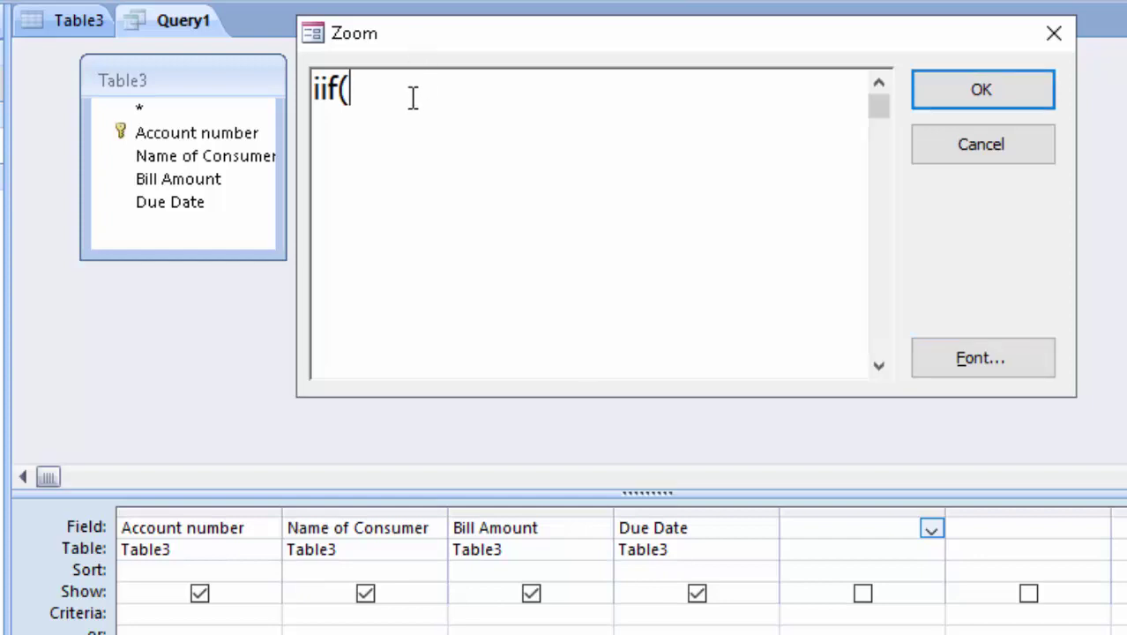
pyautogui.write('[')
pyautogui.write('Due ')
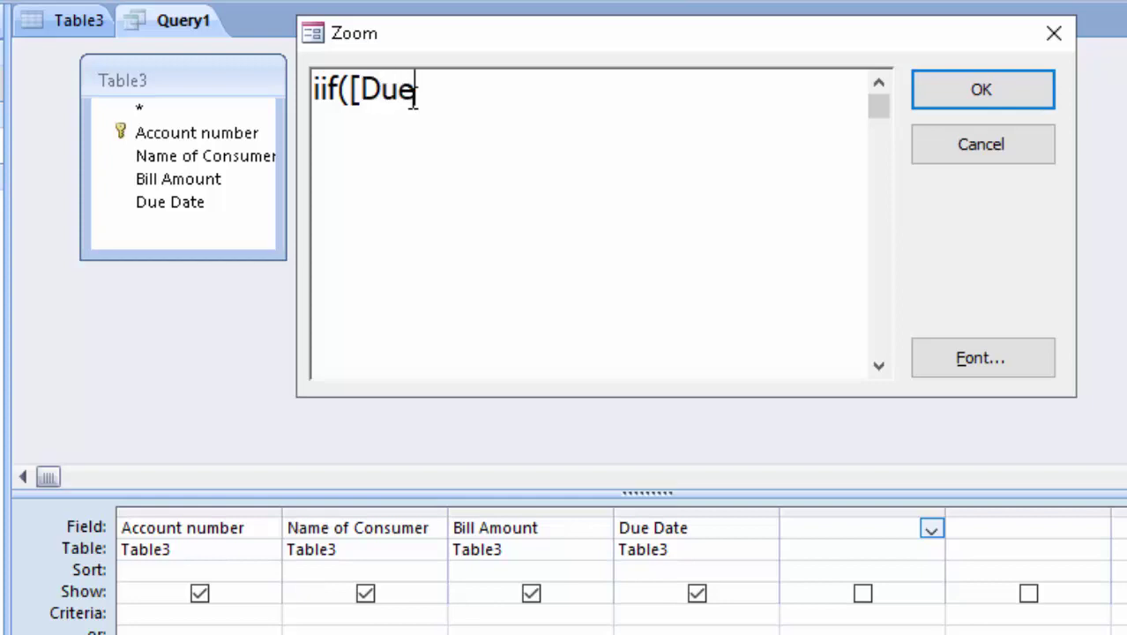
pyautogui.write('Date')
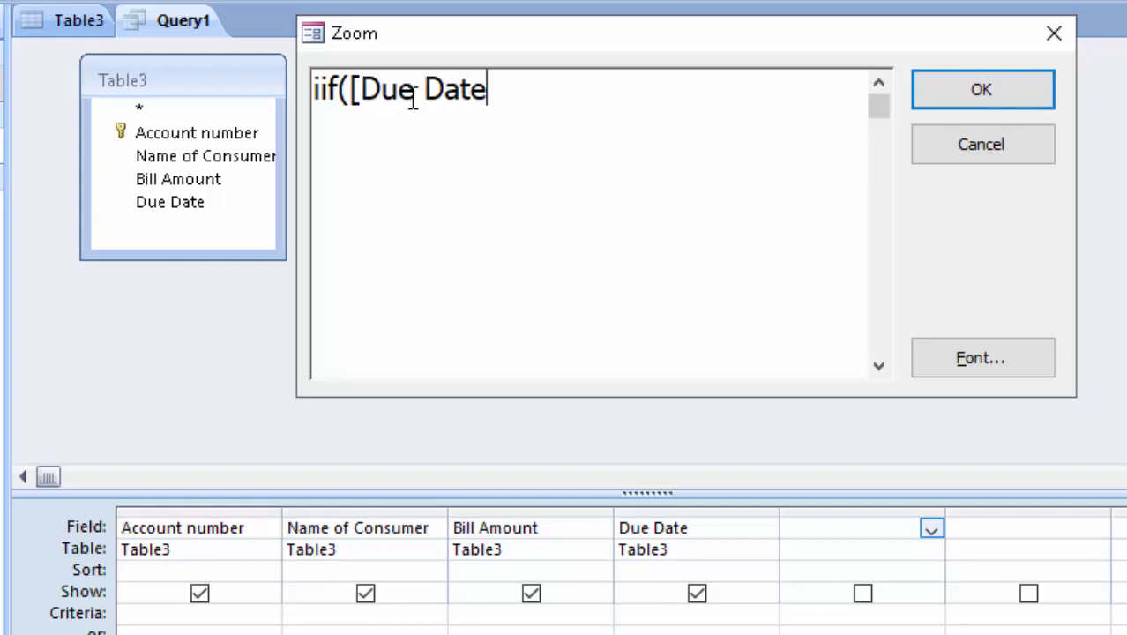
pyautogui.write(']')
pyautogui.write('>=')
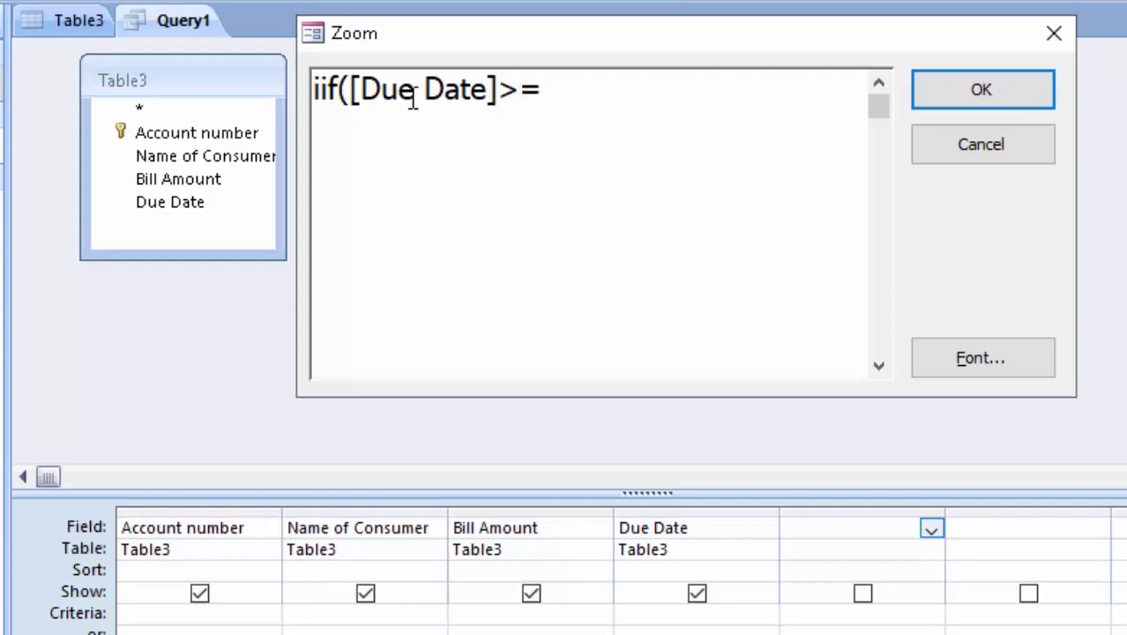
pyautogui.write('no')
pyautogui.write('w')
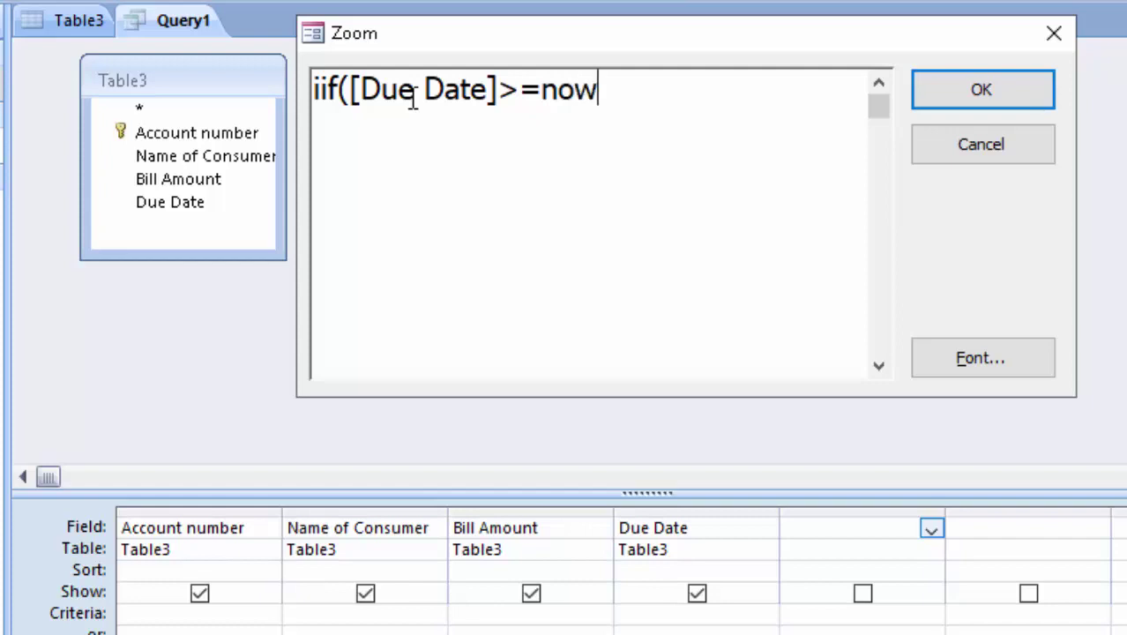
pyautogui.write('()-')
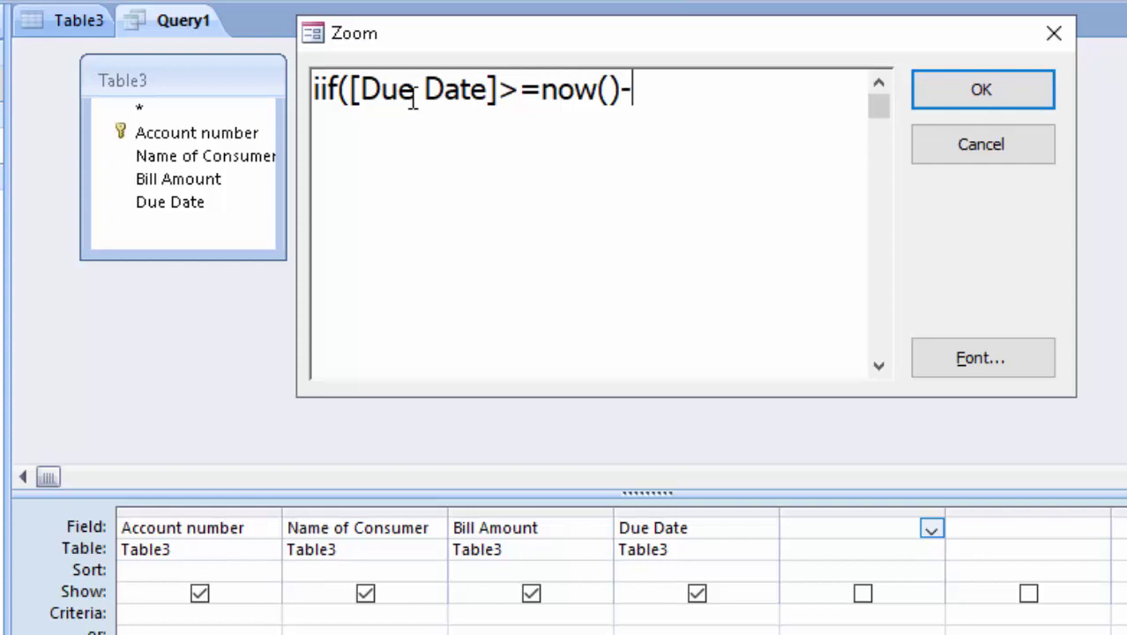
pyautogui.write('1')
pyautogui.write('0')
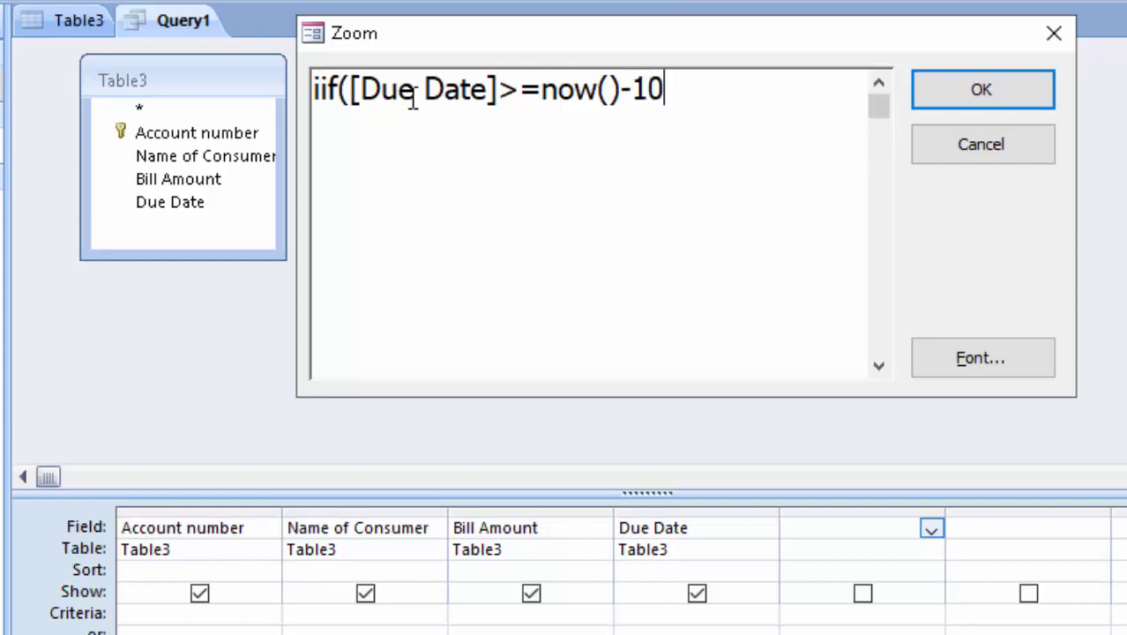
pyautogui.press('BackSpace')
pyautogui.press('BackSpace')
pyautogui.write('2')
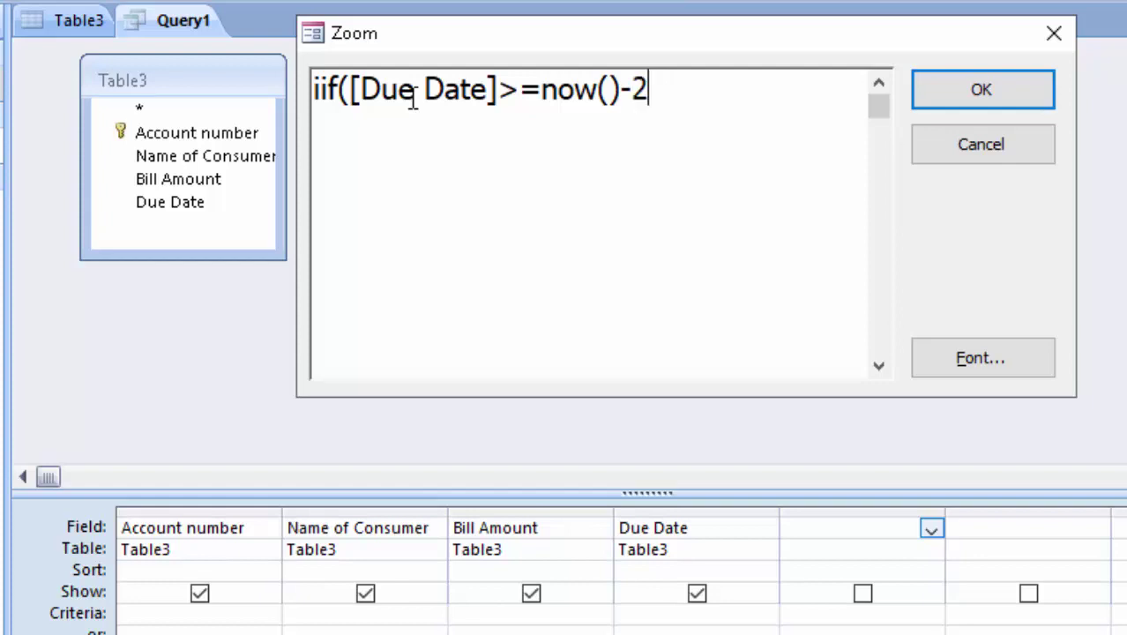
pyautogui.write(',"')
pyautogui.write('Plz')
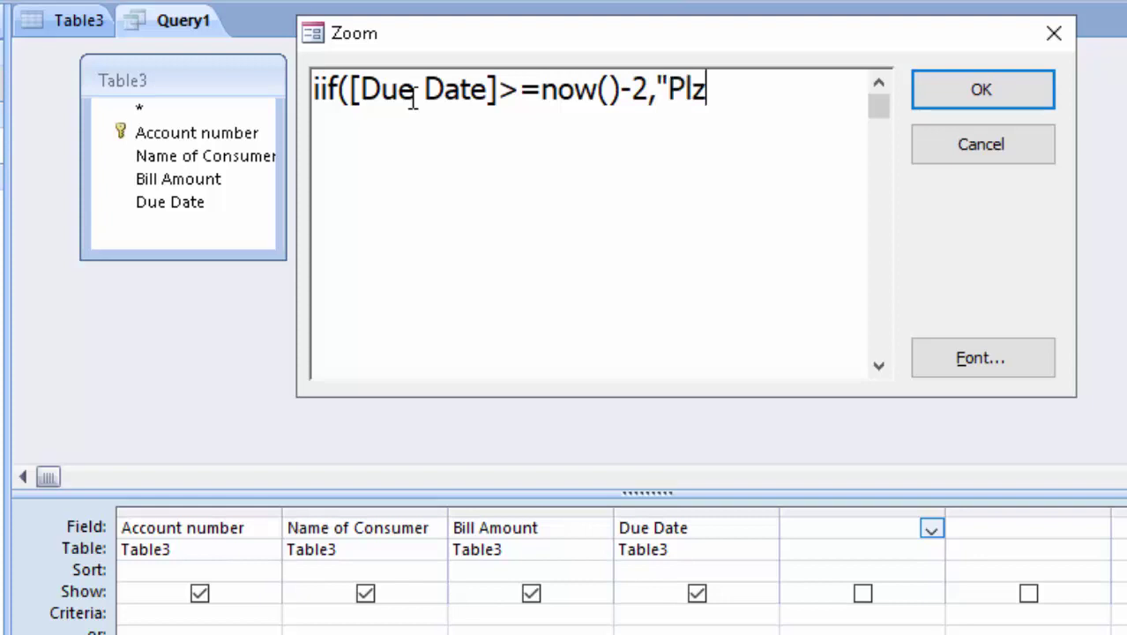
pyautogui.write(' subm')
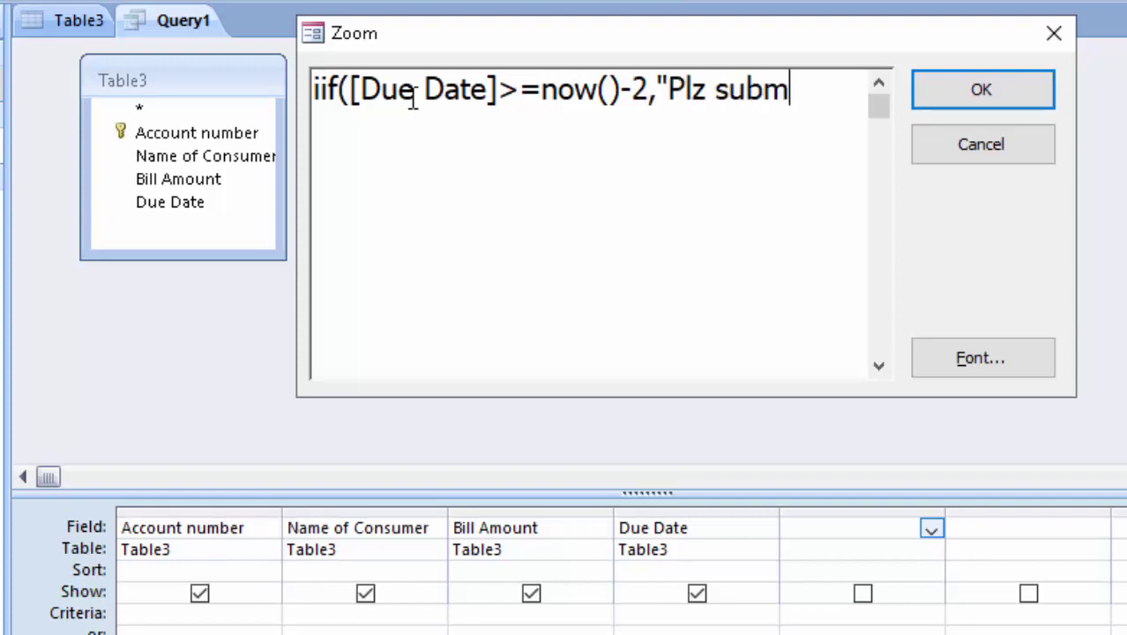
pyautogui.write('it you')
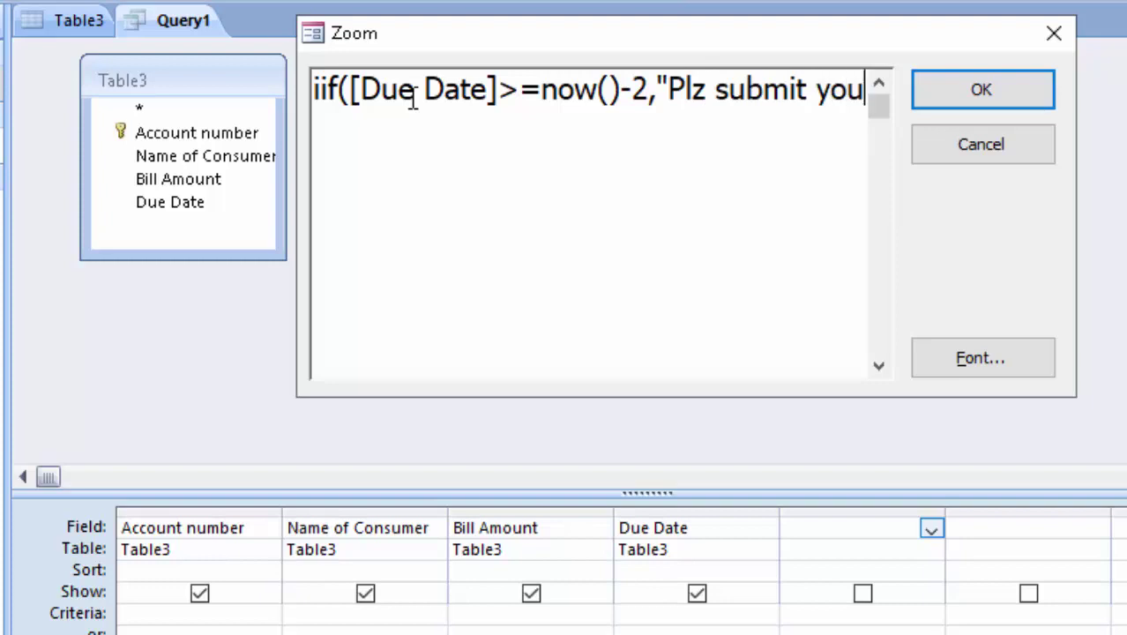
pyautogui.write('r b')
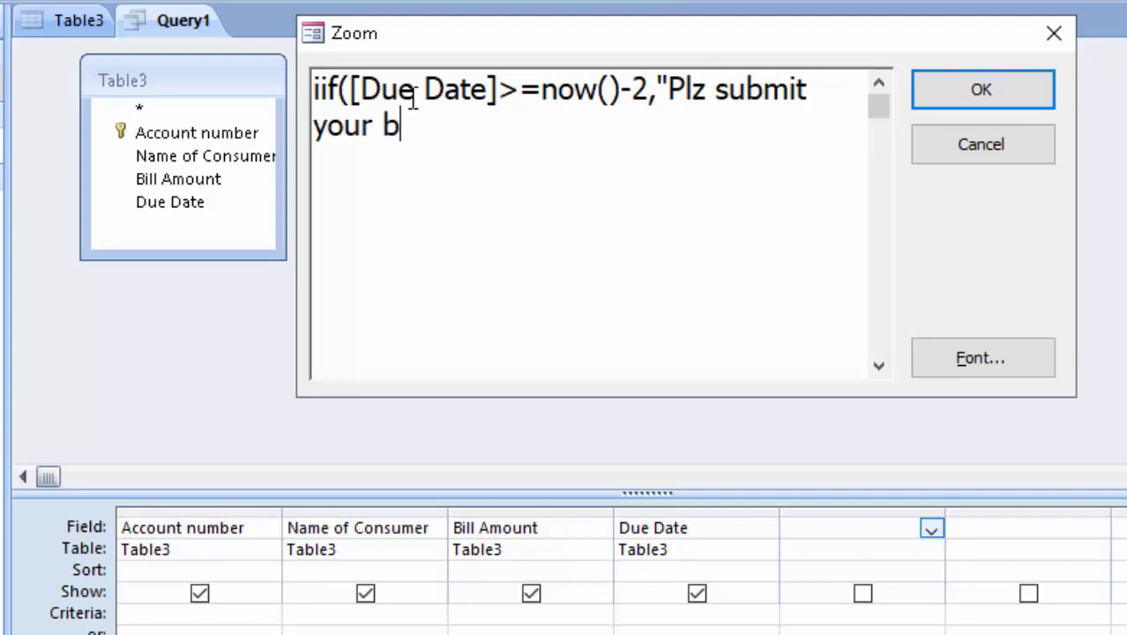
pyautogui.write('ill",')
pyautogui.write('"')
pyautogui.write(' "')
pyautogui.write(')')
# - Confirm the expression, run Query1 and widen the Expr1 column to read the reminders
pyautogui.click(1019, 91)
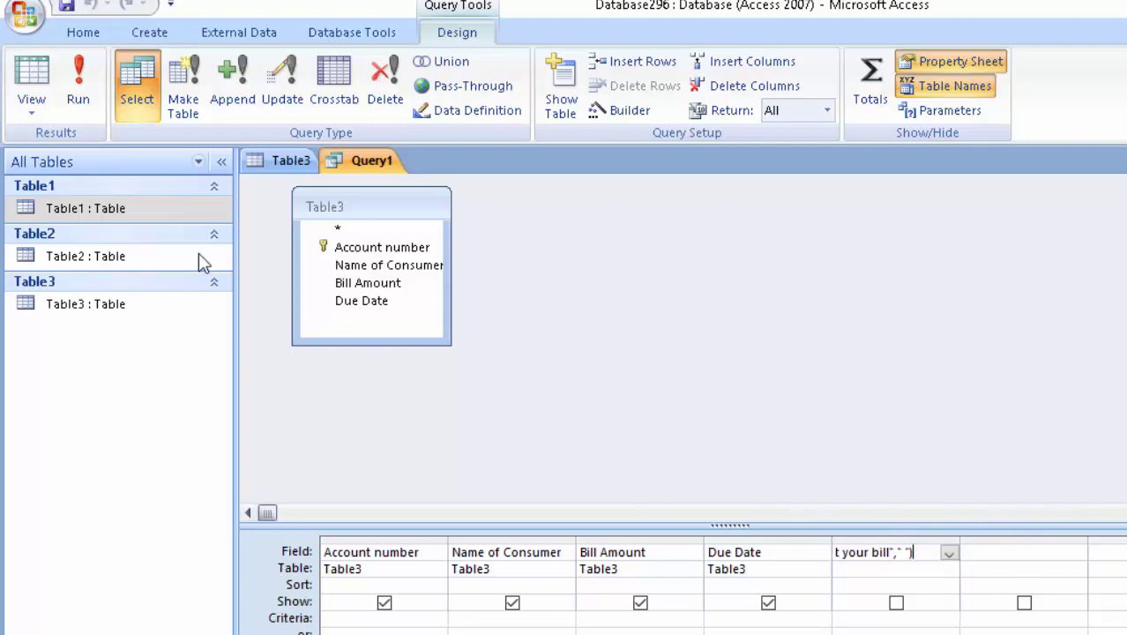
pyautogui.click(94, 76)
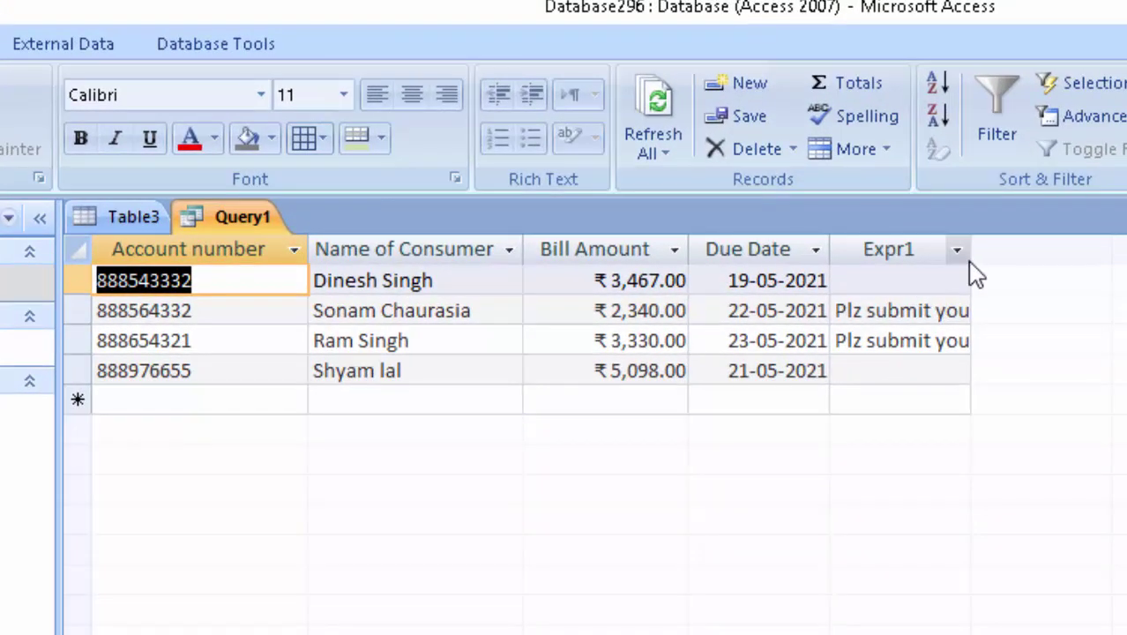
pyautogui.moveTo(972, 249); pyautogui.dragTo(1032, 327)
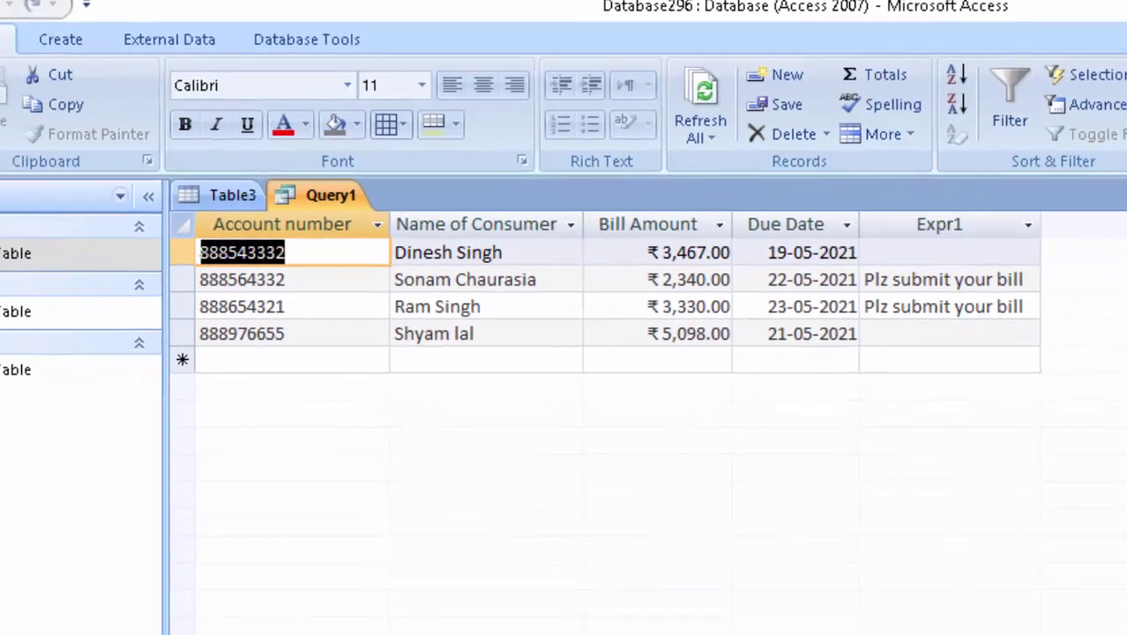
# - Back in Design view, rename the Expr1 column to Reminder
pyautogui.click(35, 97)
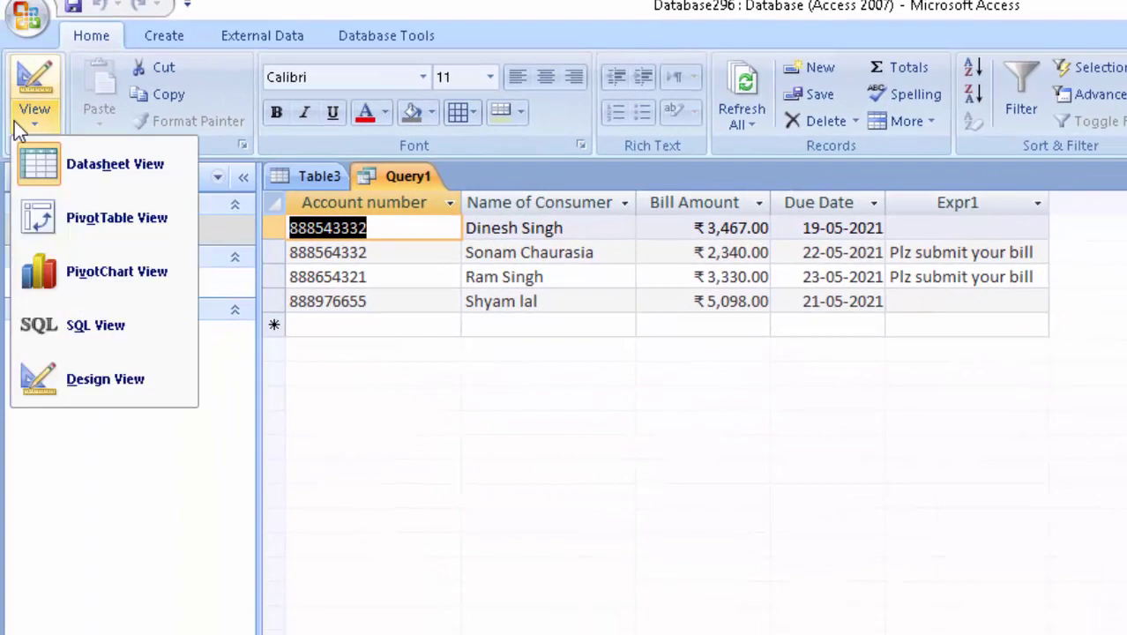
pyautogui.click(125, 399)
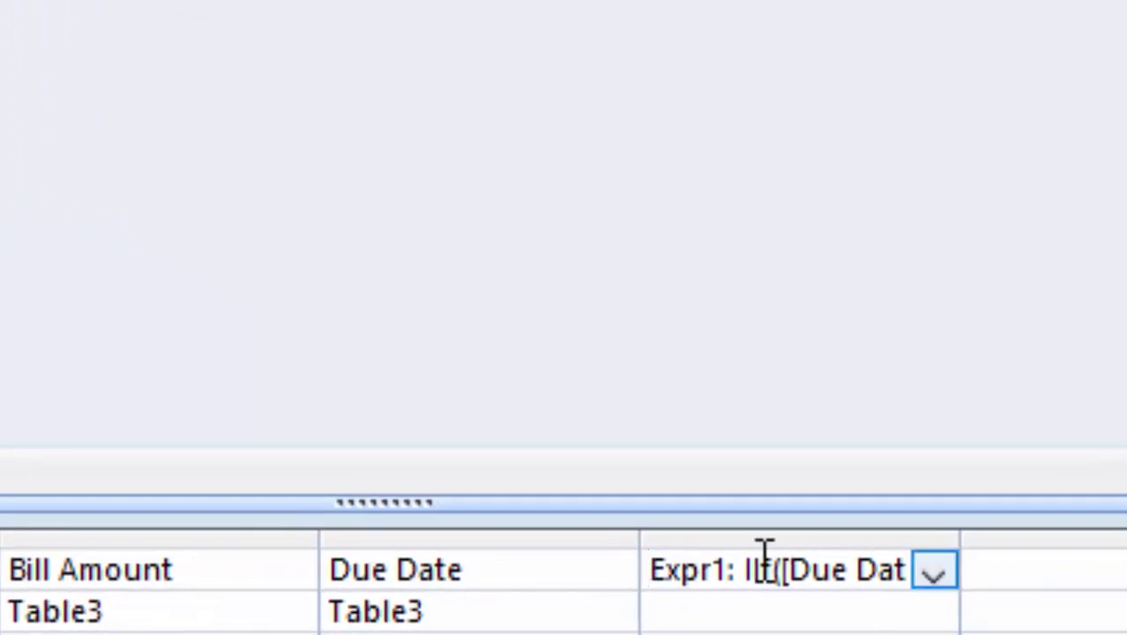
pyautogui.click(730, 575)
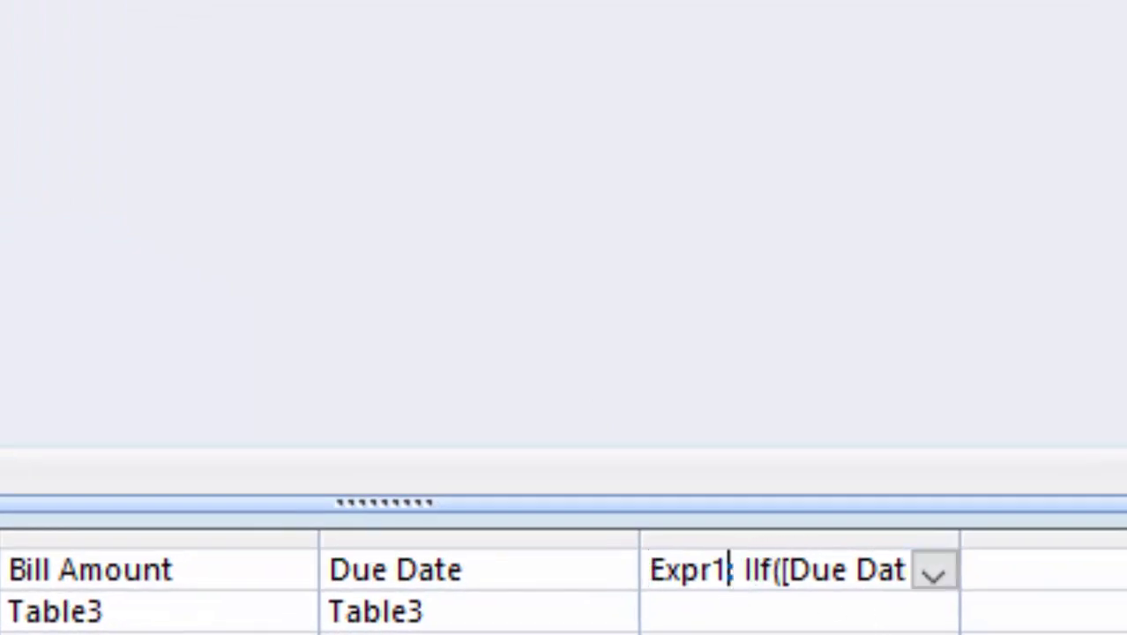
pyautogui.press('BackSpace')
pyautogui.press('BackSpace')
pyautogui.press('BackSpace')
pyautogui.press('BackSpace')
pyautogui.press('BackSpace')
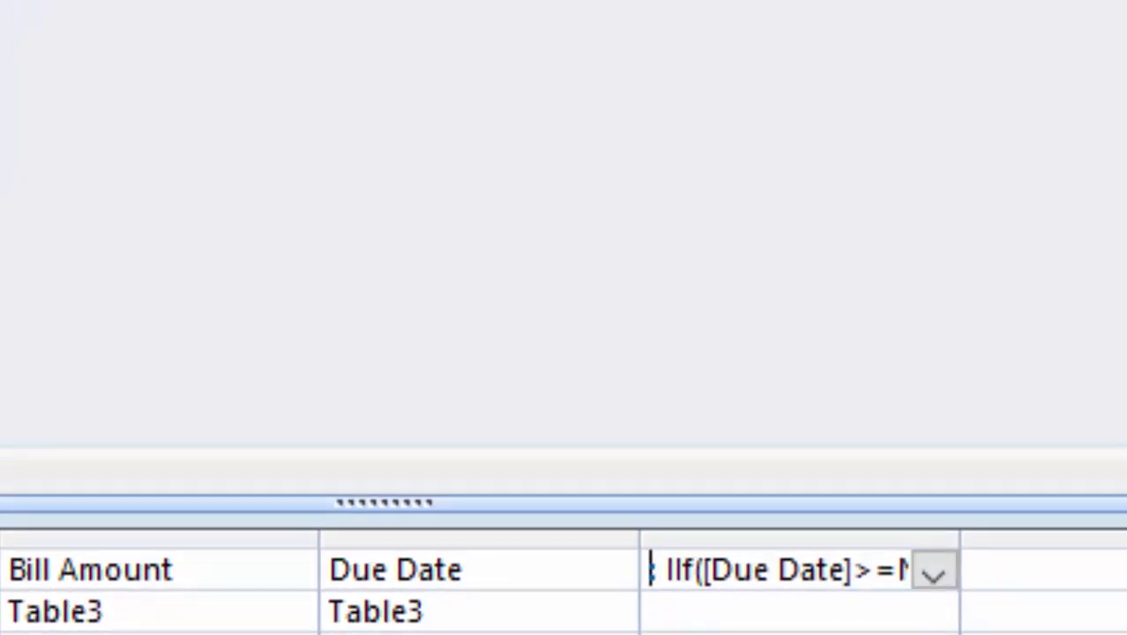
pyautogui.write('Rem')
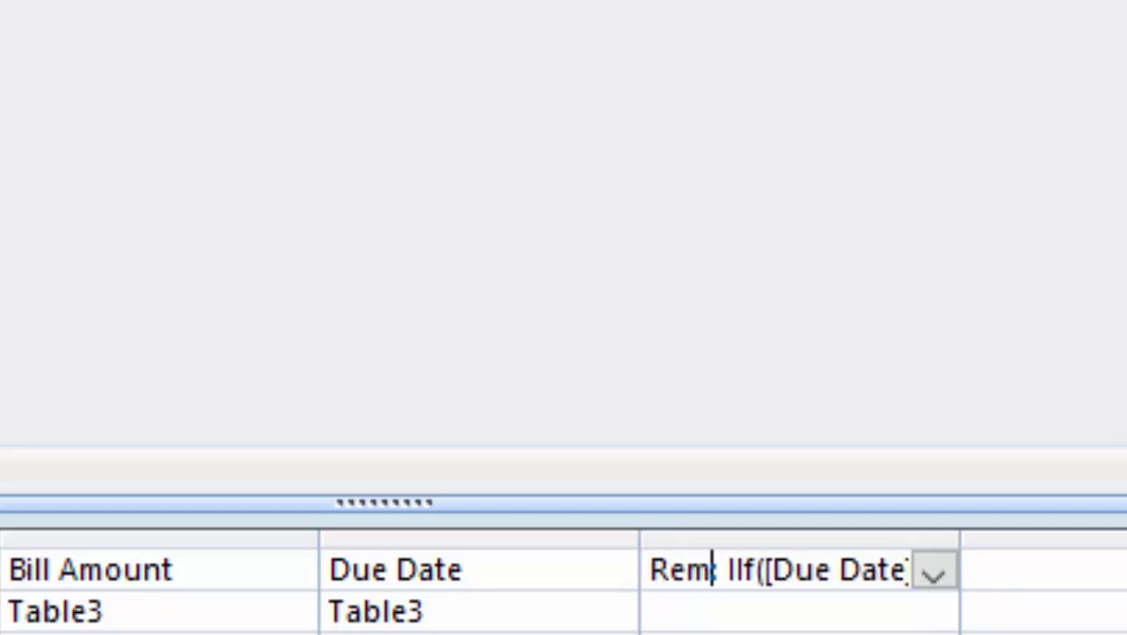
pyautogui.write('inder')
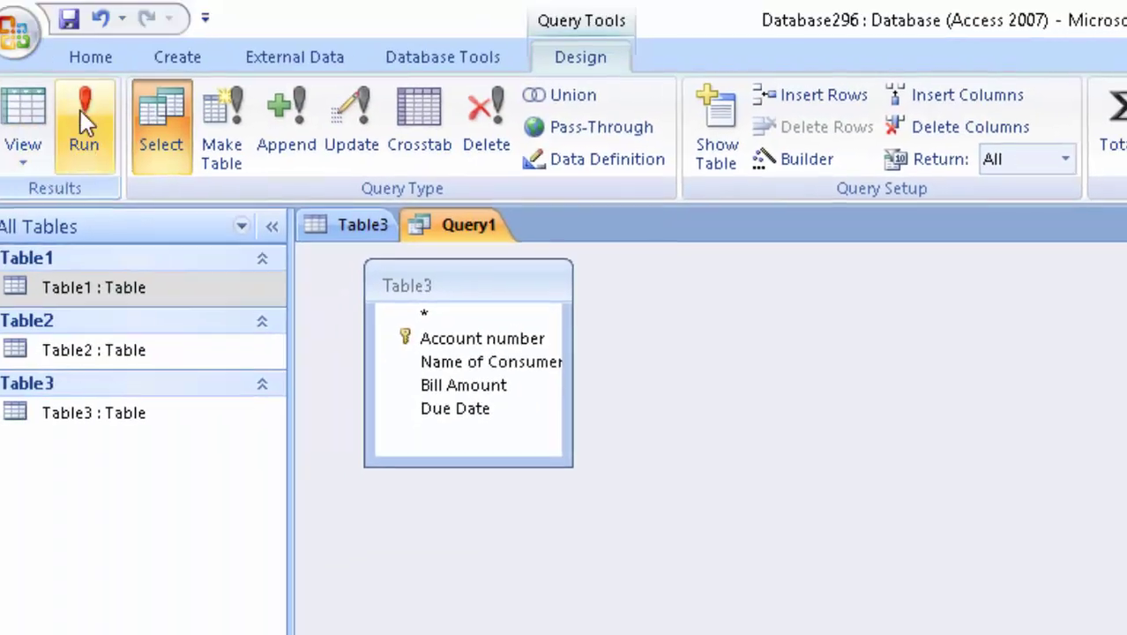
# - Run Query1, widen the Reminder column and check the last bill's blank reminder
pyautogui.click(83, 111)
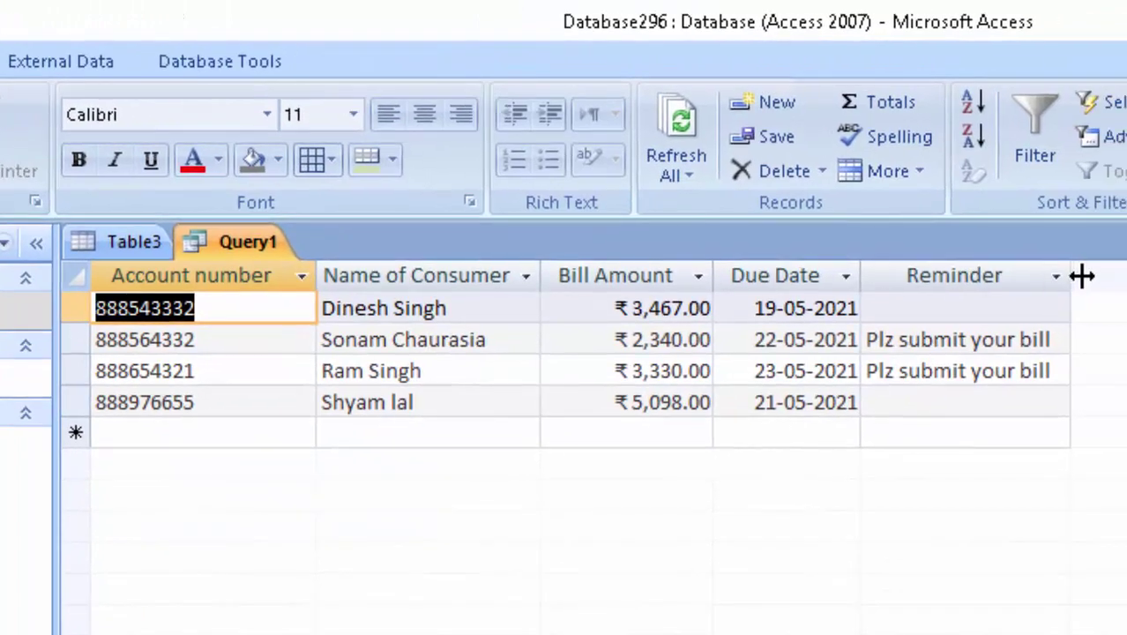
pyautogui.press('Delete')
pyautogui.moveTo(1102, 309); pyautogui.dragTo(1101, 309)
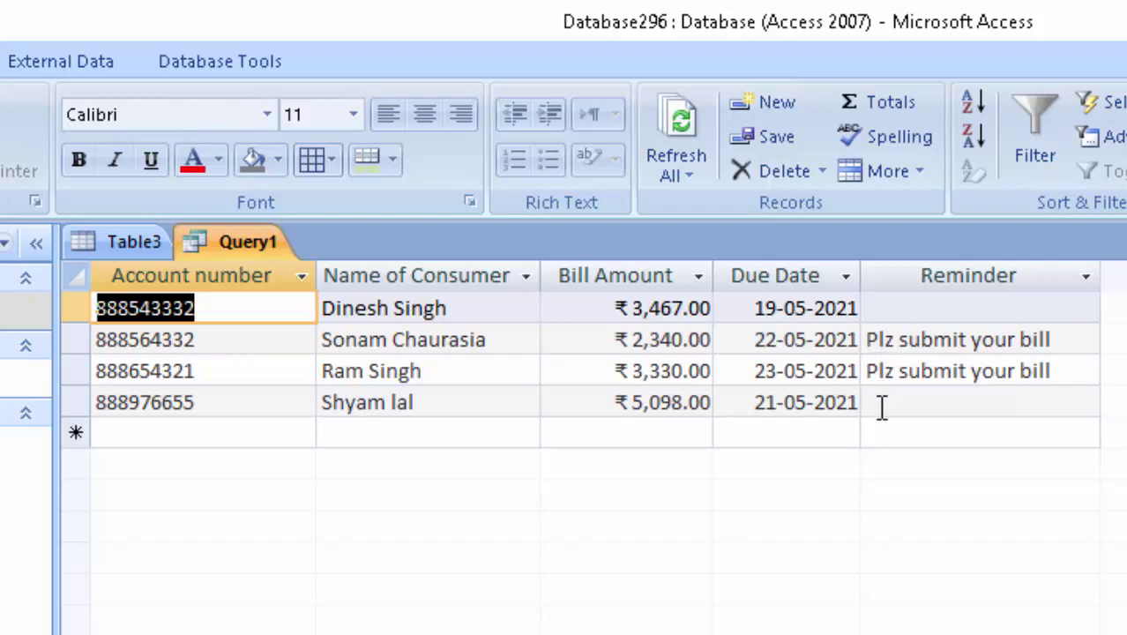
pyautogui.click(881, 405)
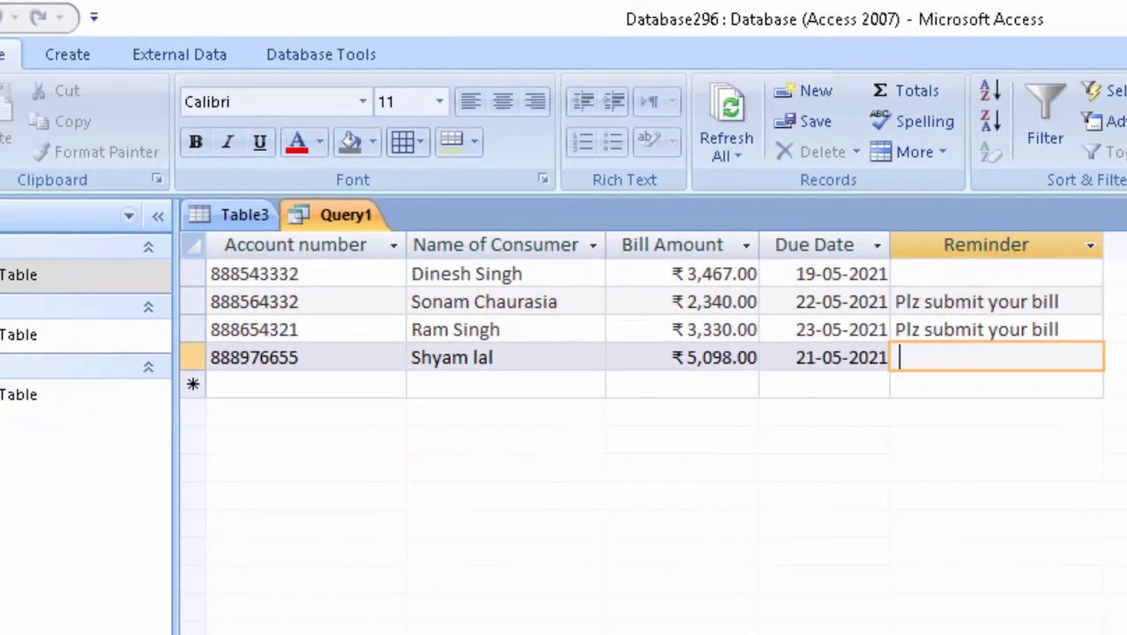
# - Change the Reminder expression offset from Now()-2 to Now()-1 and rerun Query1
pyautogui.click(36, 127)
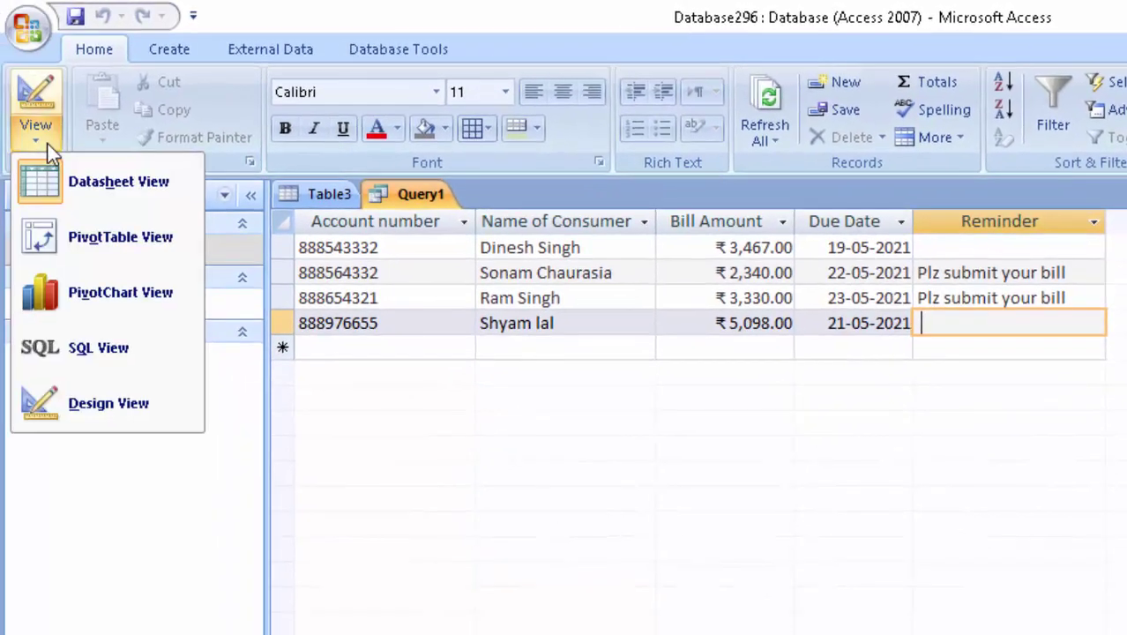
pyautogui.click(107, 403)
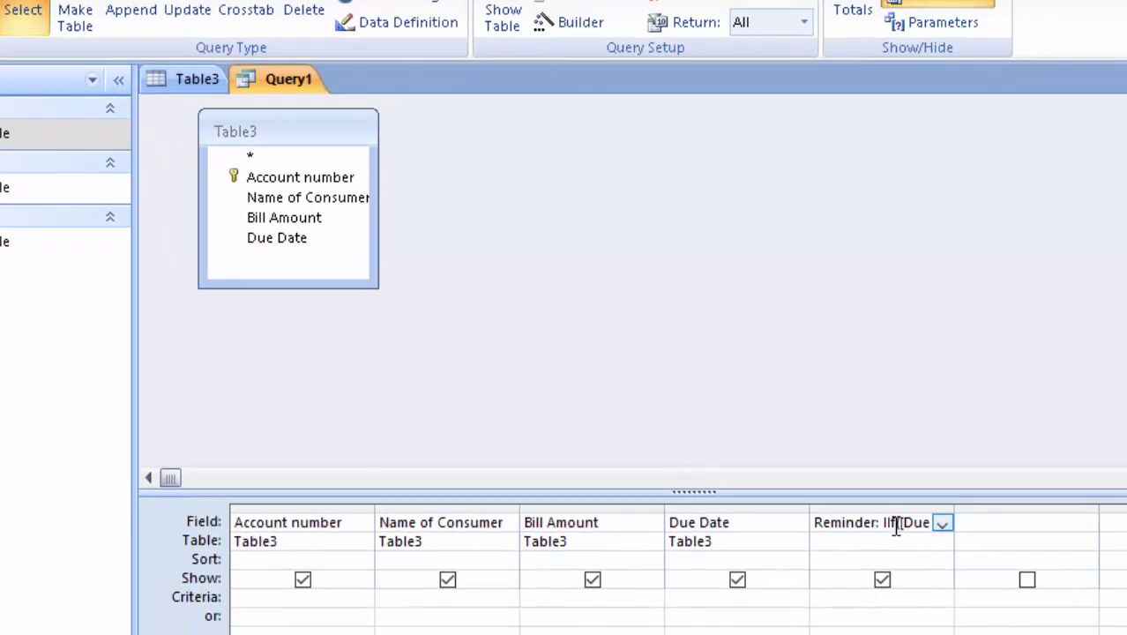
pyautogui.rightClick(895, 523)
pyautogui.press('z')
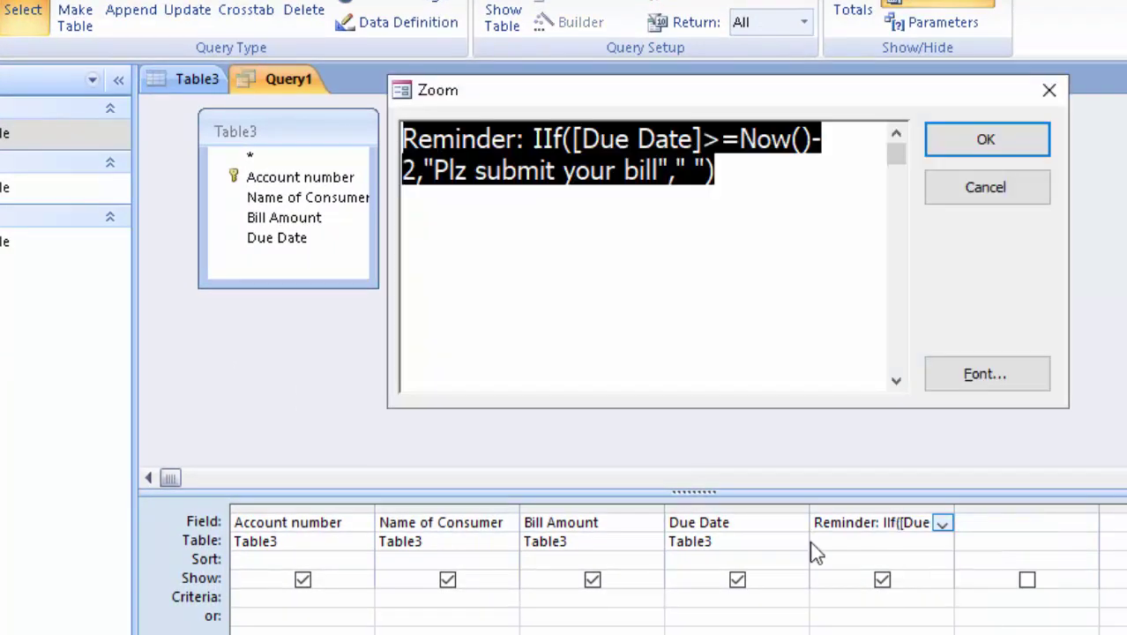
pyautogui.click(755, 174)
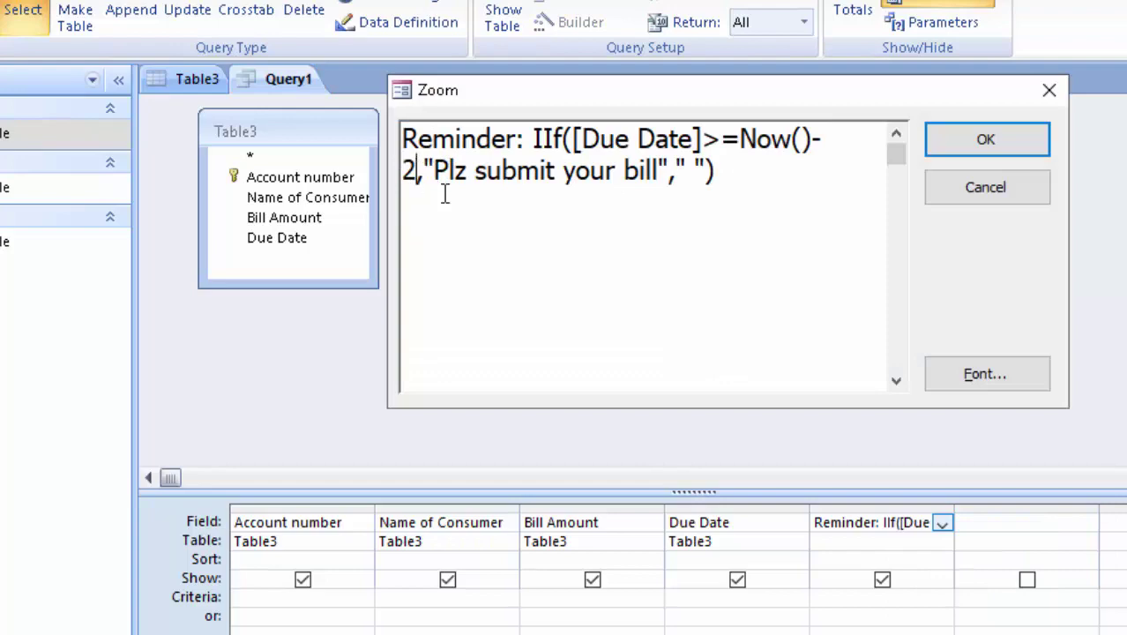
pyautogui.press('BackSpace')
pyautogui.write('1')
pyautogui.click(986, 141)
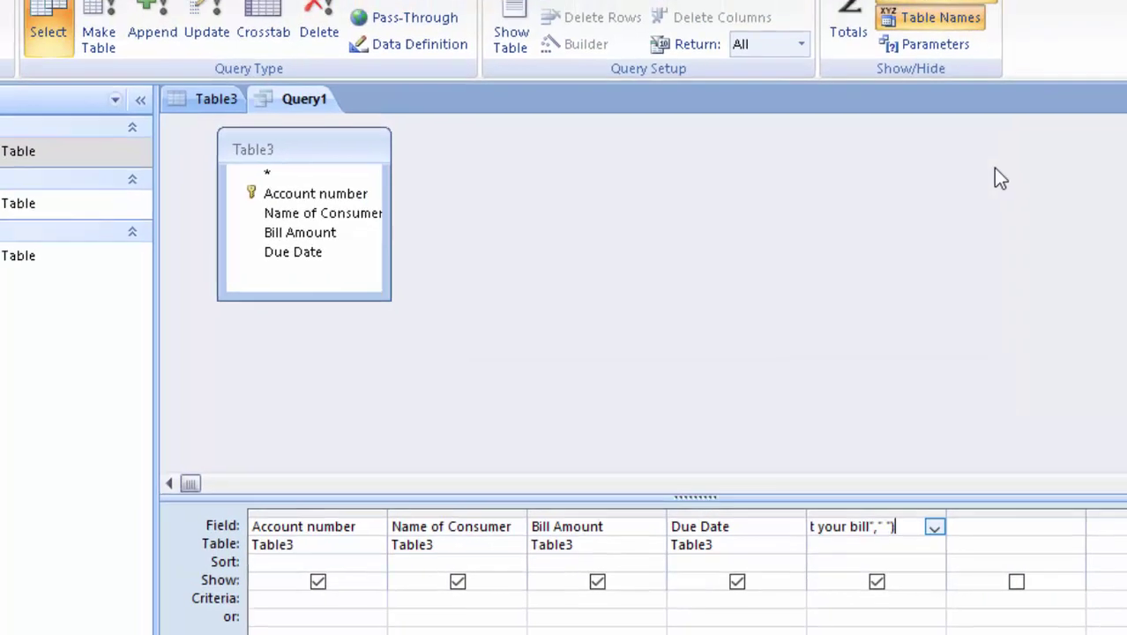
pyautogui.click(2, 9)
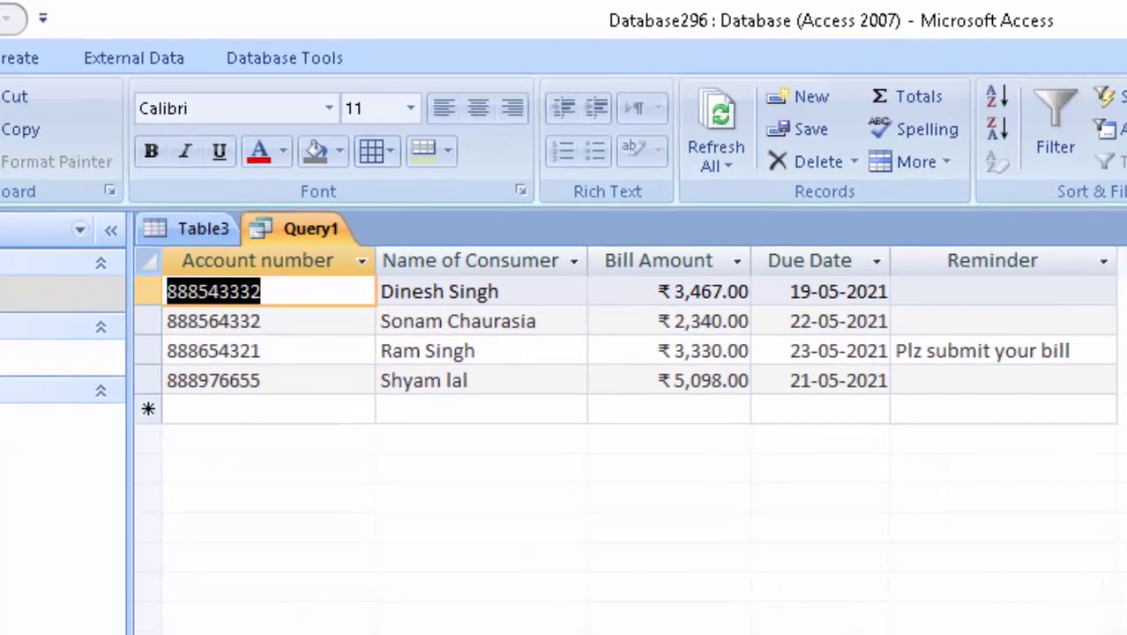
pyautogui.click(36, 111)
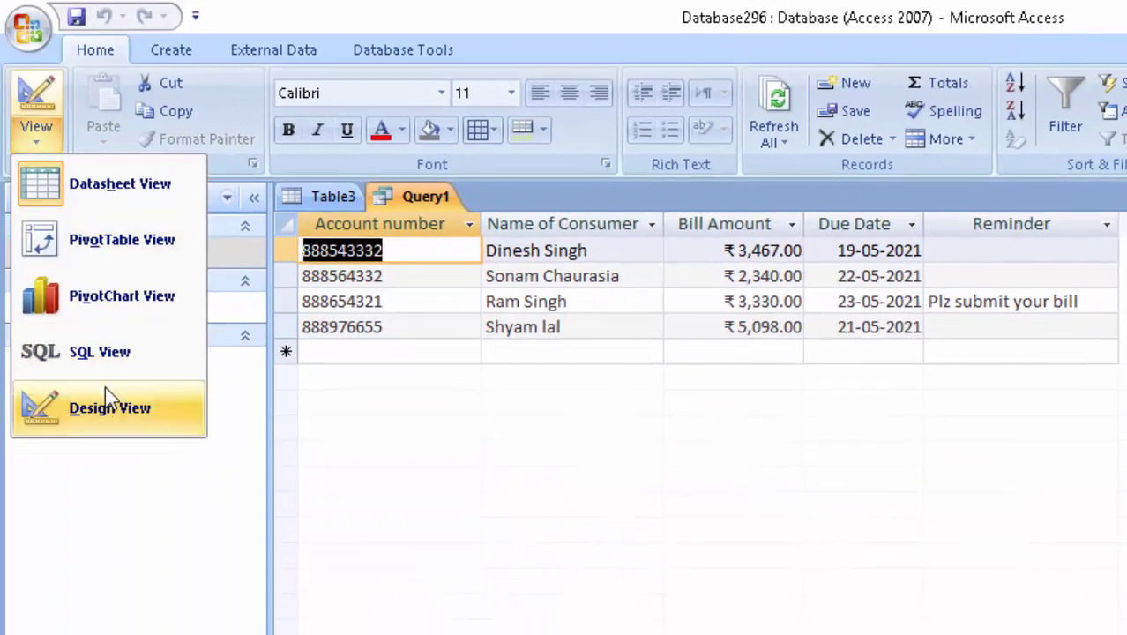
# - In Query1's design, change the Reminder expression's offset from one day to Now()-3
pyautogui.click(105, 388)
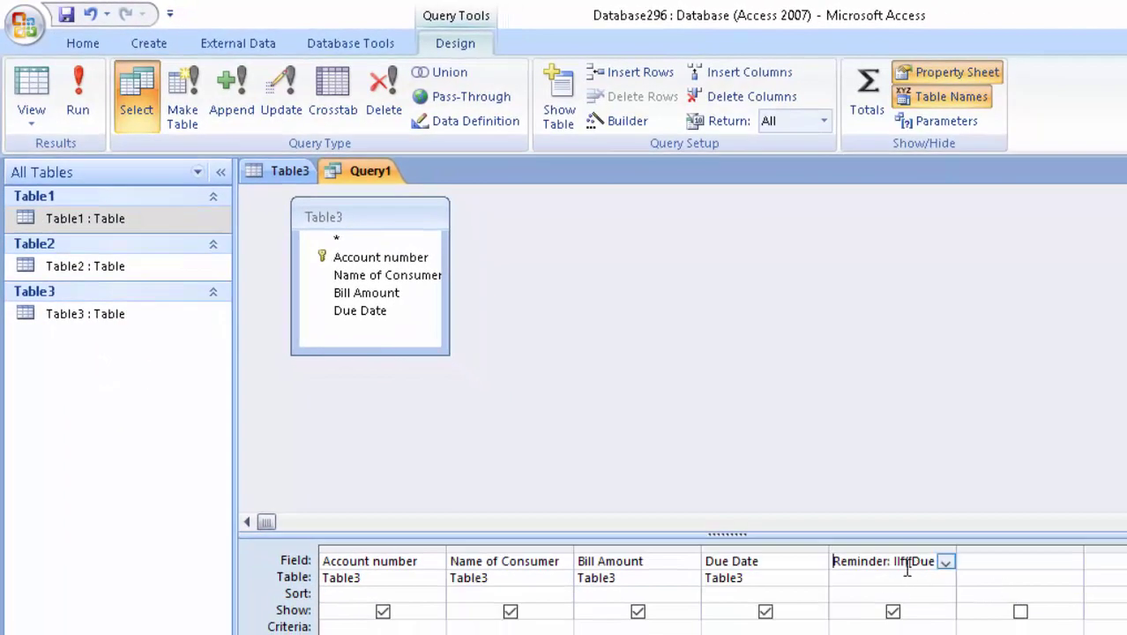
pyautogui.rightClick(886, 564)
pyautogui.press('z')
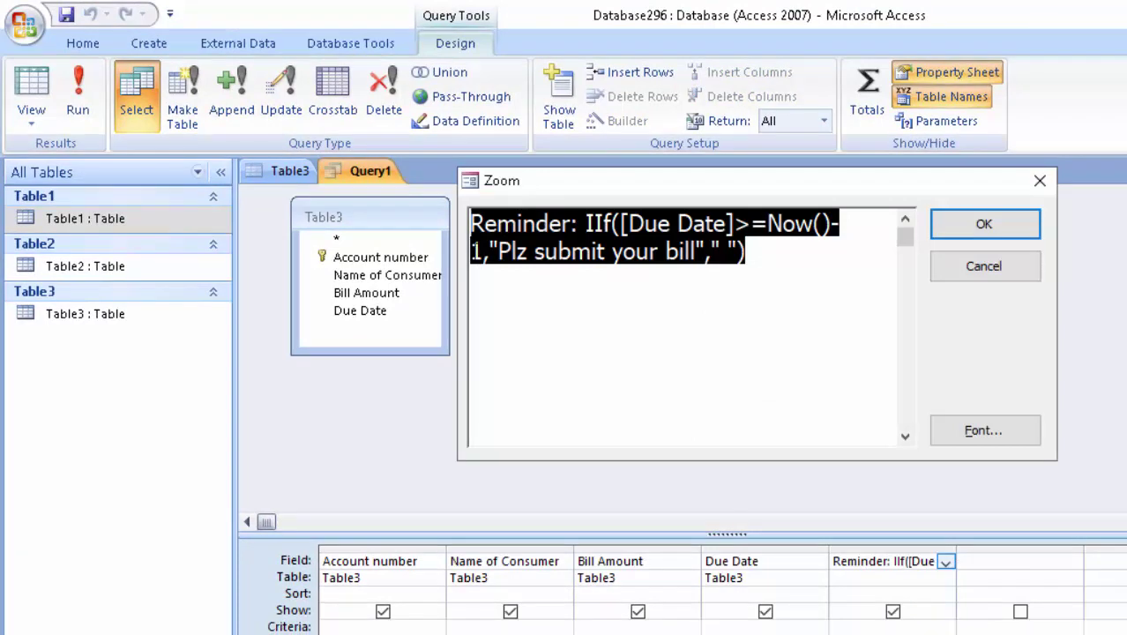
pyautogui.click(483, 254)
pyautogui.press('BackSpace')
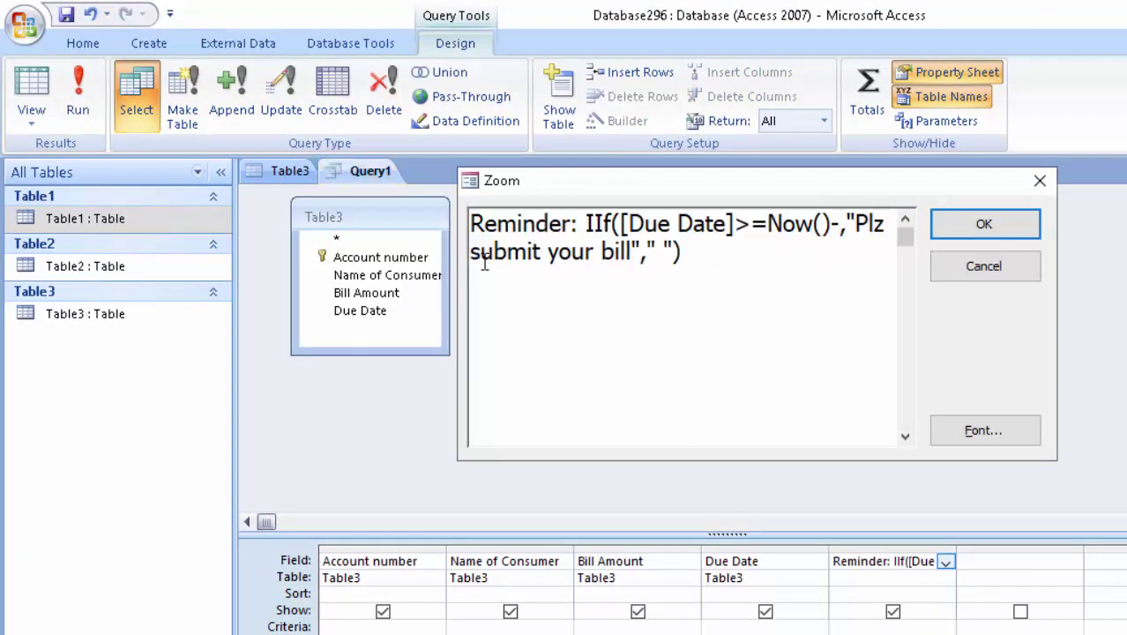
pyautogui.write('3')
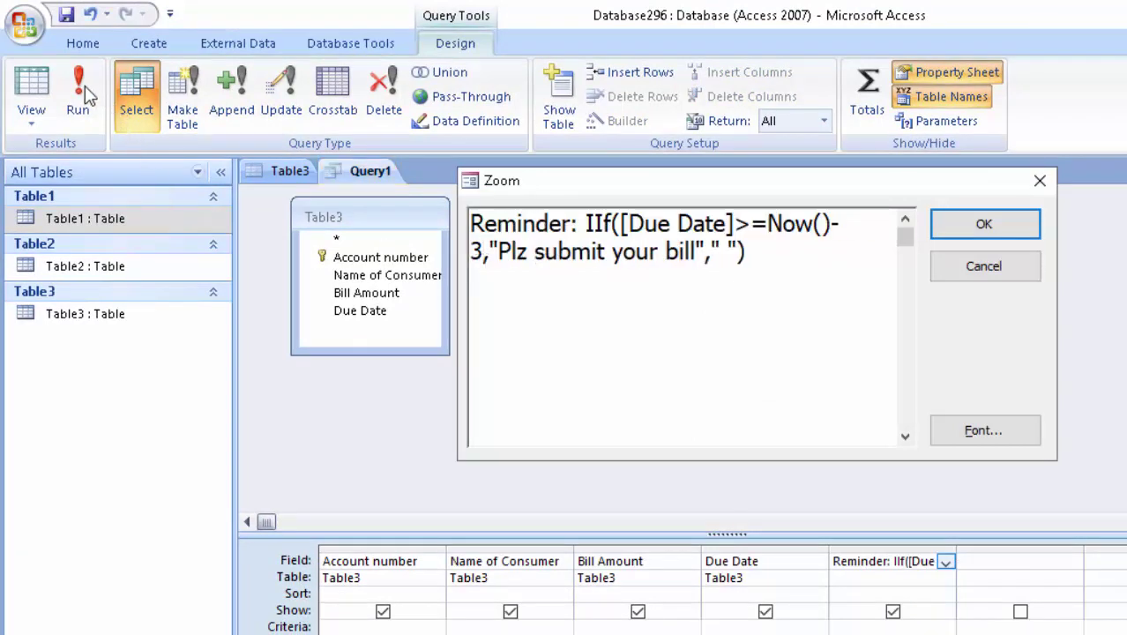
pyautogui.click(981, 245)
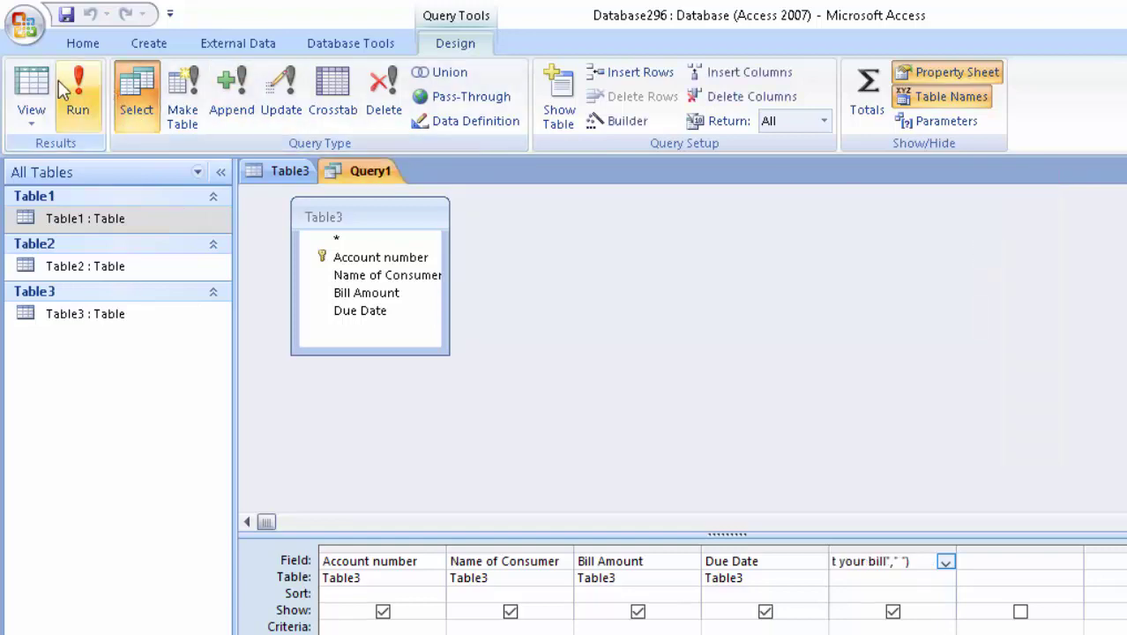
# - Run Query1 to check the updated reminders and widen the Reminder column
pyautogui.click(75, 93)
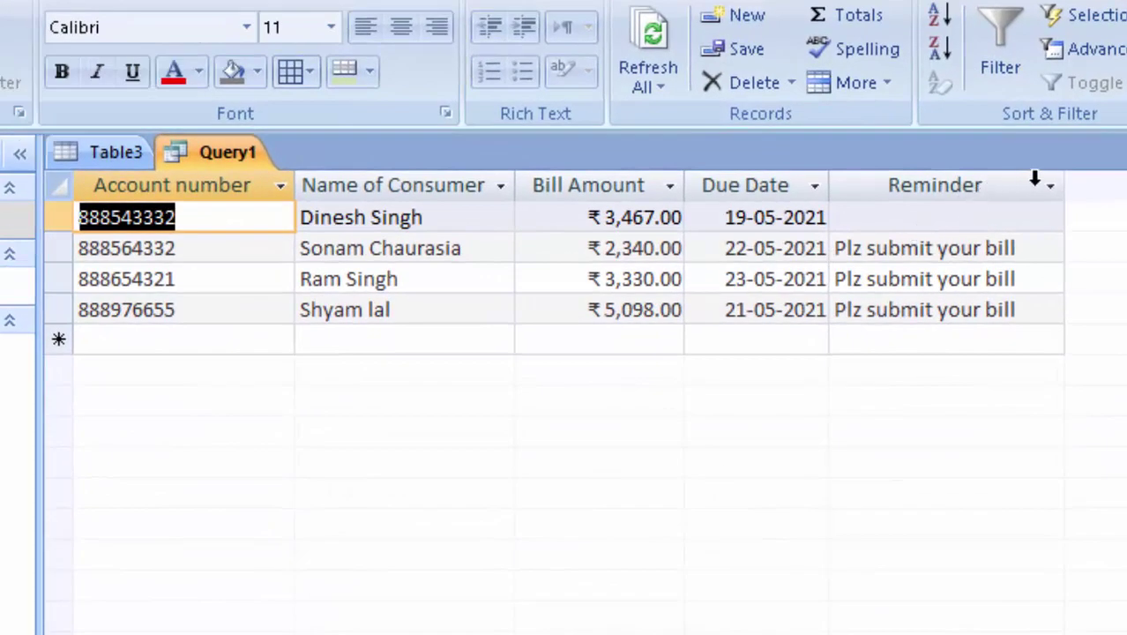
pyautogui.moveTo(1063, 185); pyautogui.dragTo(1064, 184)
pyautogui.moveTo(1100, 235); pyautogui.dragTo(1098, 234)
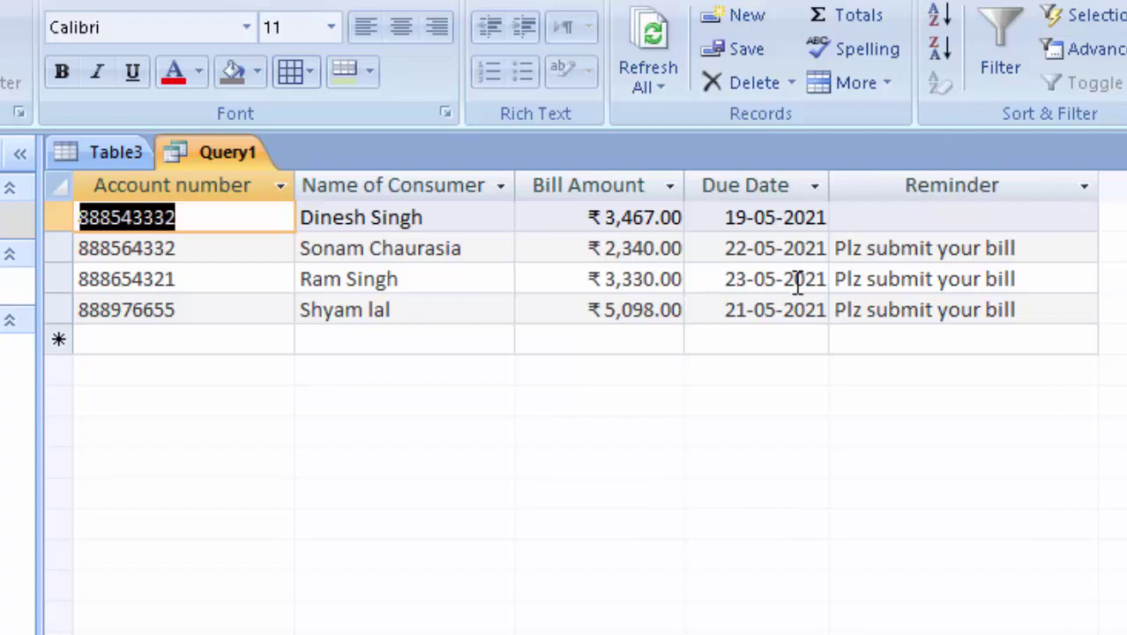
pyautogui.hotkey('alt', 'c')
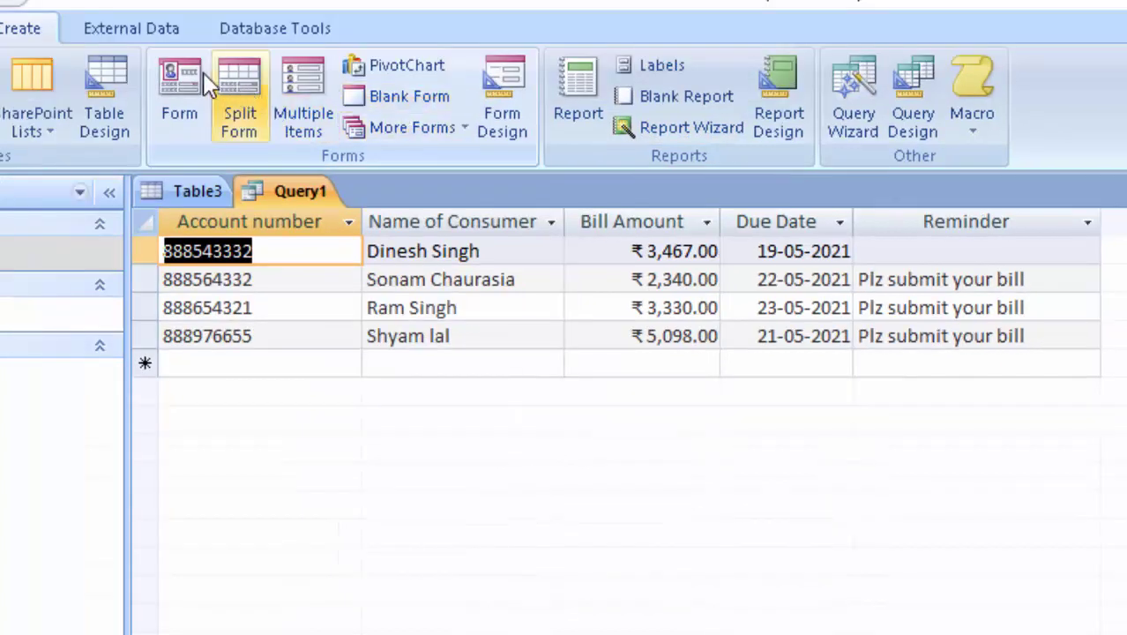
# - Build a form from the query, saving the query as Query1, and switch the form to Design View
pyautogui.click(192, 74)
pyautogui.click(666, 587)
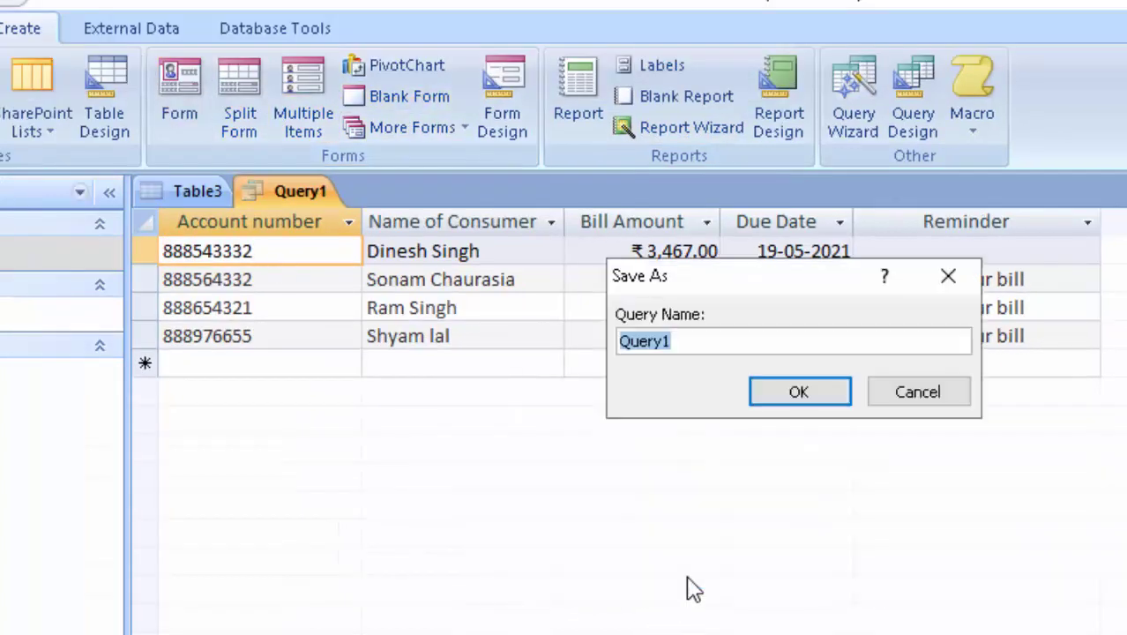
pyautogui.click(843, 393)
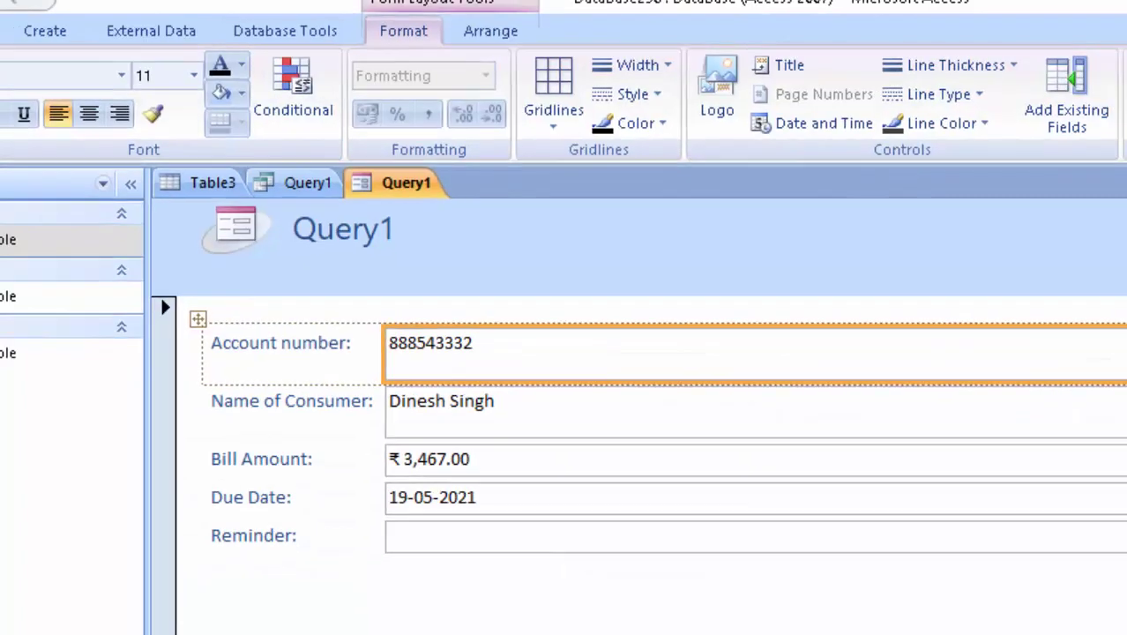
pyautogui.click(28, 110)
pyautogui.click(80, 234)
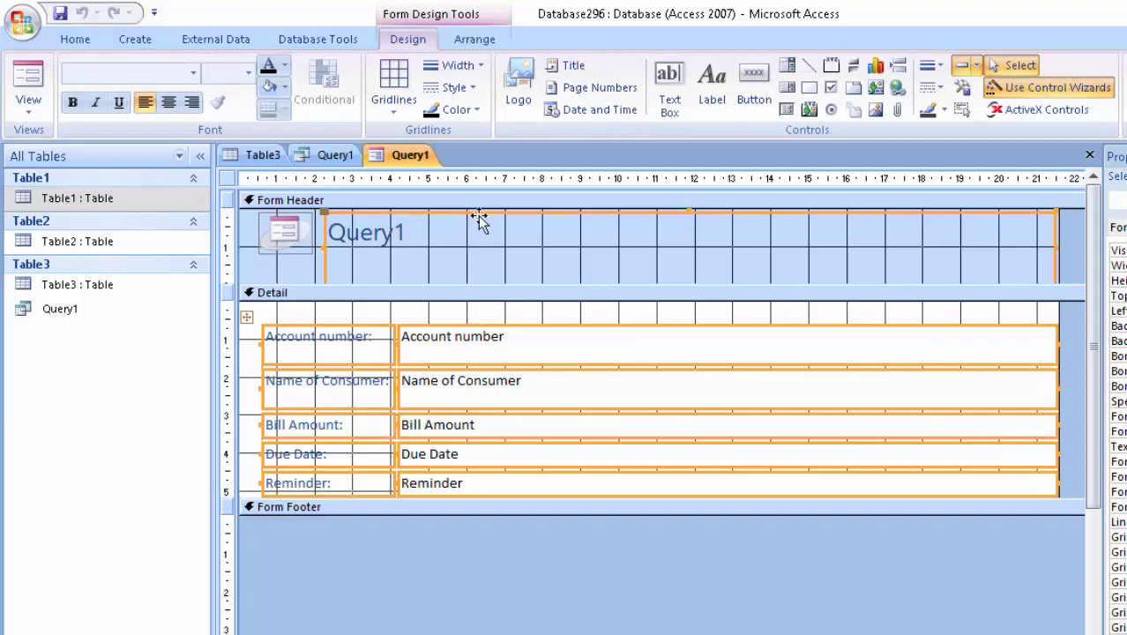
# - Narrow the five field boxes to about half width, lengthen the Detail section and narrow the form
pyautogui.press('Delete')
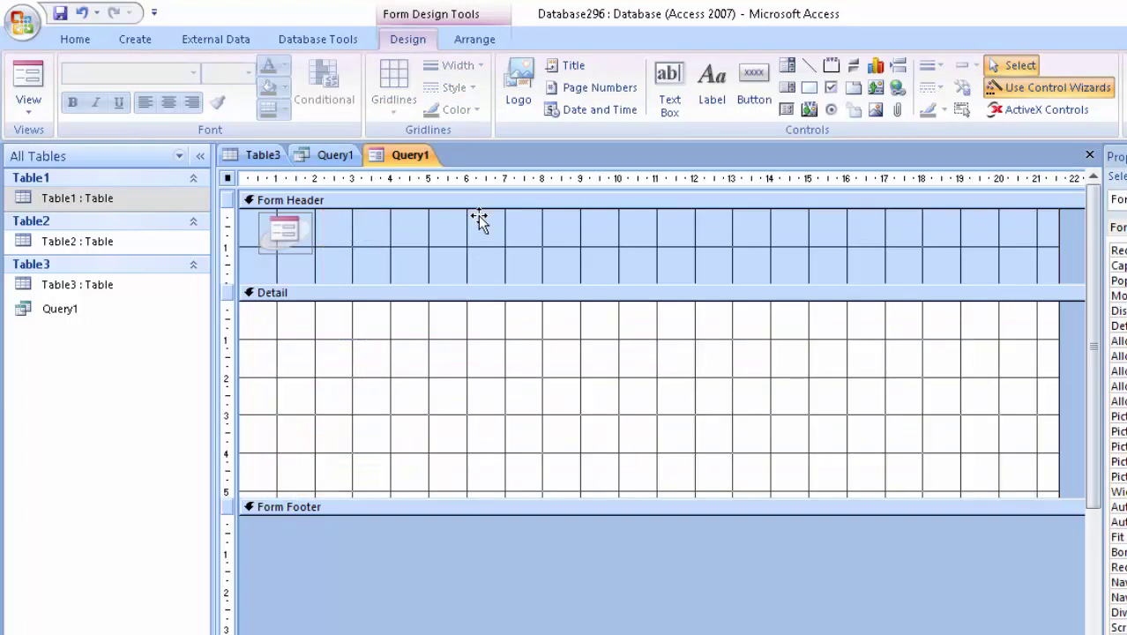
pyautogui.hotkey('ctrl', 'z')
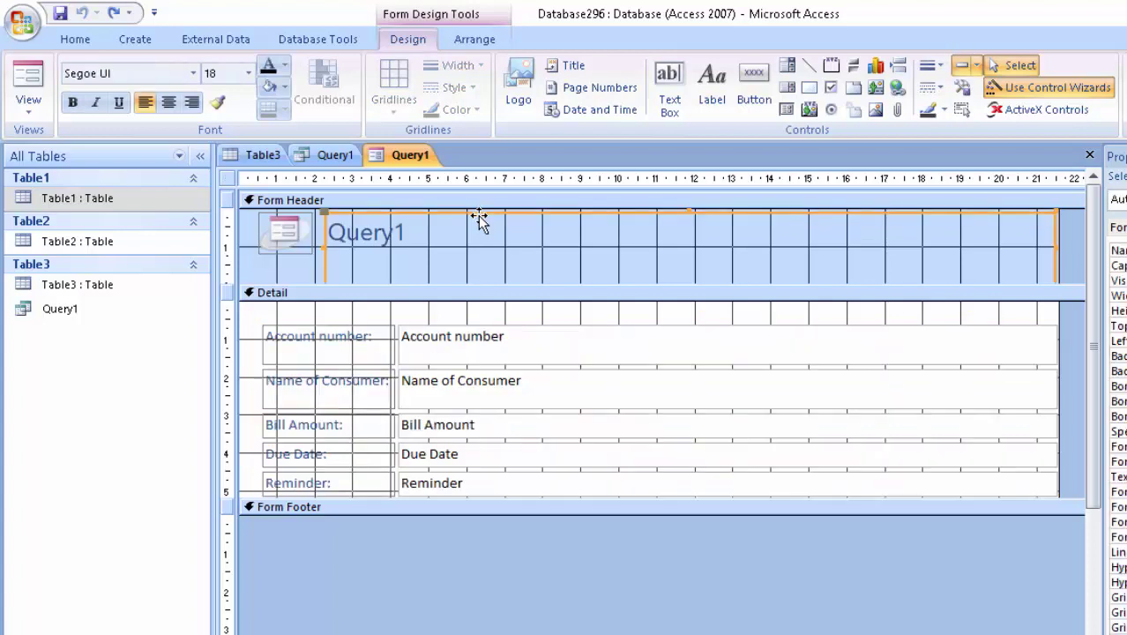
pyautogui.click(940, 335)
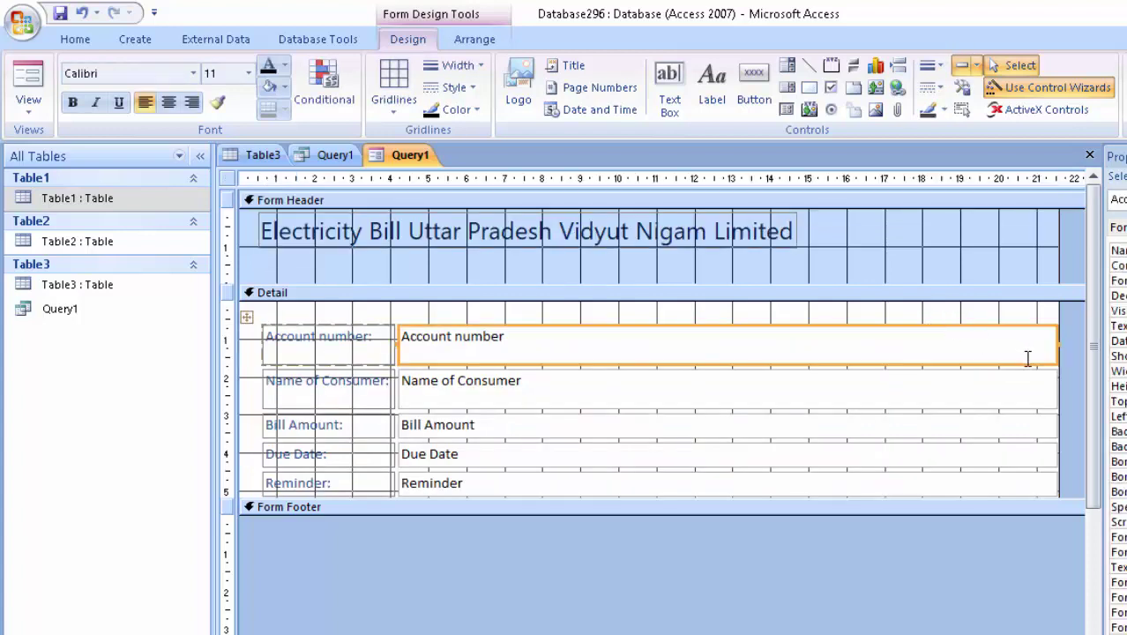
pyautogui.moveTo(1059, 337); pyautogui.dragTo(879, 401)
pyautogui.moveTo(1058, 342)
pyautogui.mouseDown()
pyautogui.moveTo(530, 519)
pyautogui.moveTo(593, 516)
pyautogui.mouseUp()
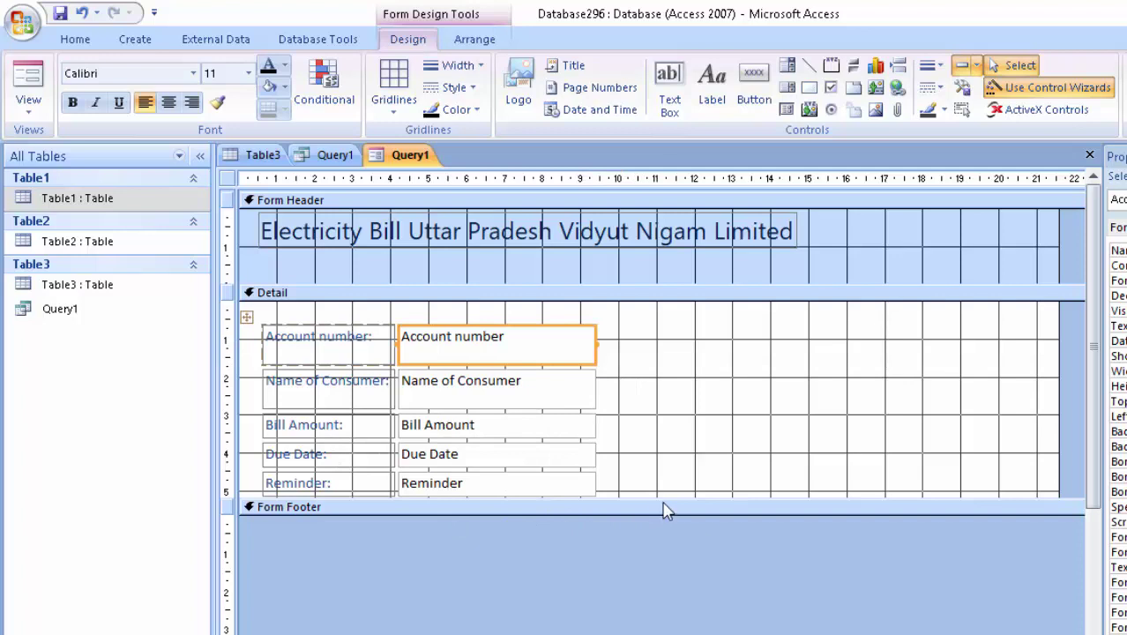
pyautogui.moveTo(664, 497); pyautogui.dragTo(678, 577)
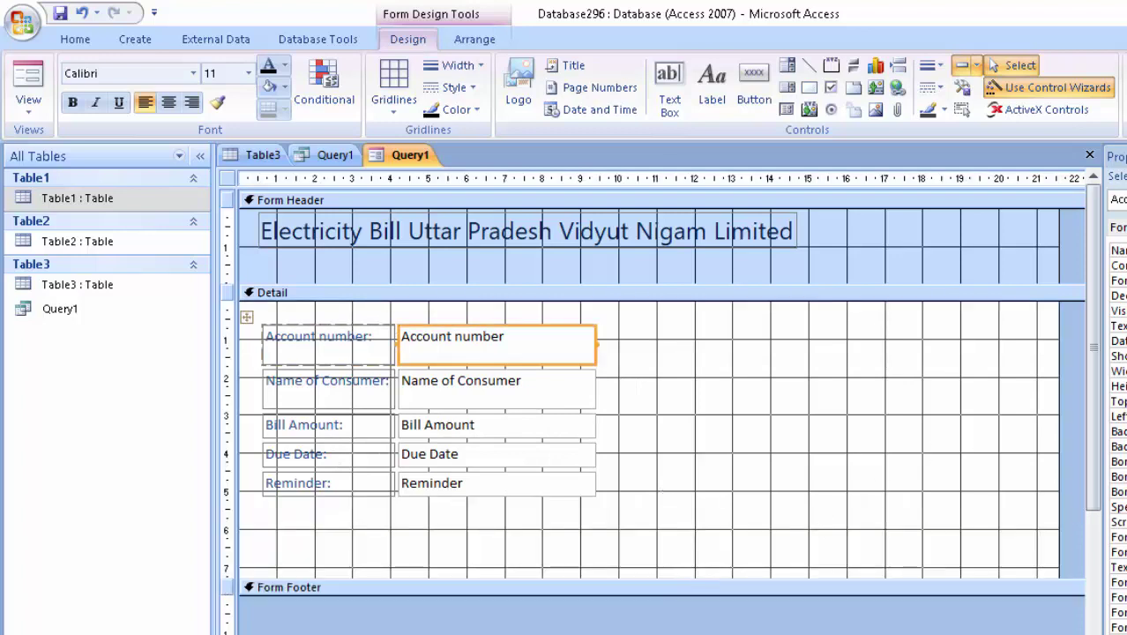
pyautogui.moveTo(1058, 386); pyautogui.dragTo(857, 599)
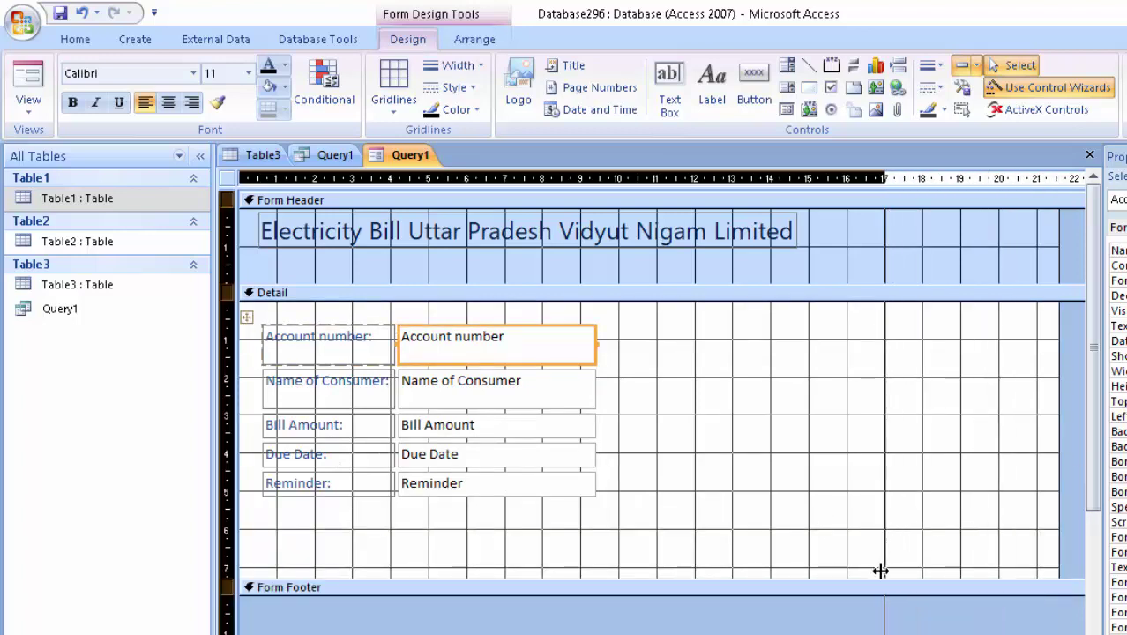
# - Narrow the form to about 16 cm and give the header title a light orange background
pyautogui.click(750, 423)
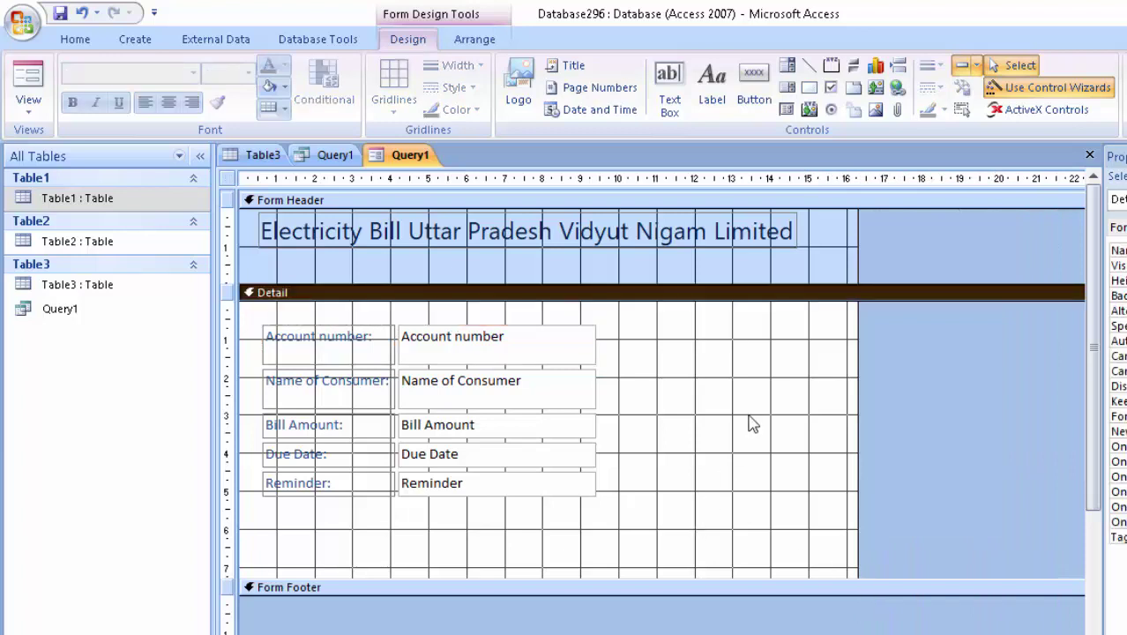
pyautogui.click(1118, 199)
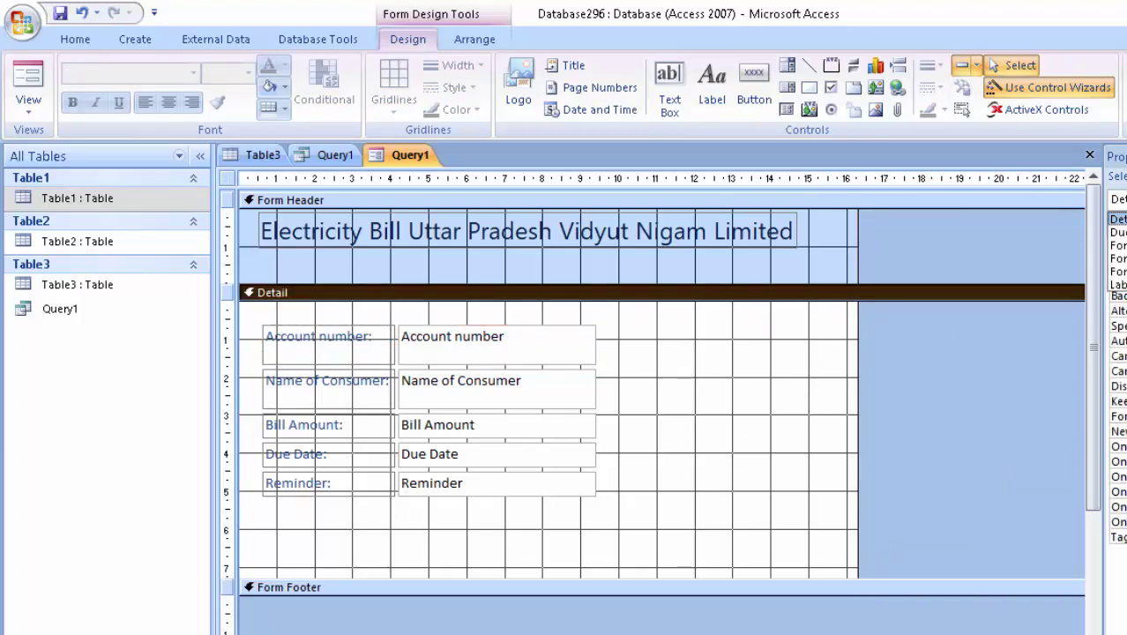
pyautogui.click(1116, 246)
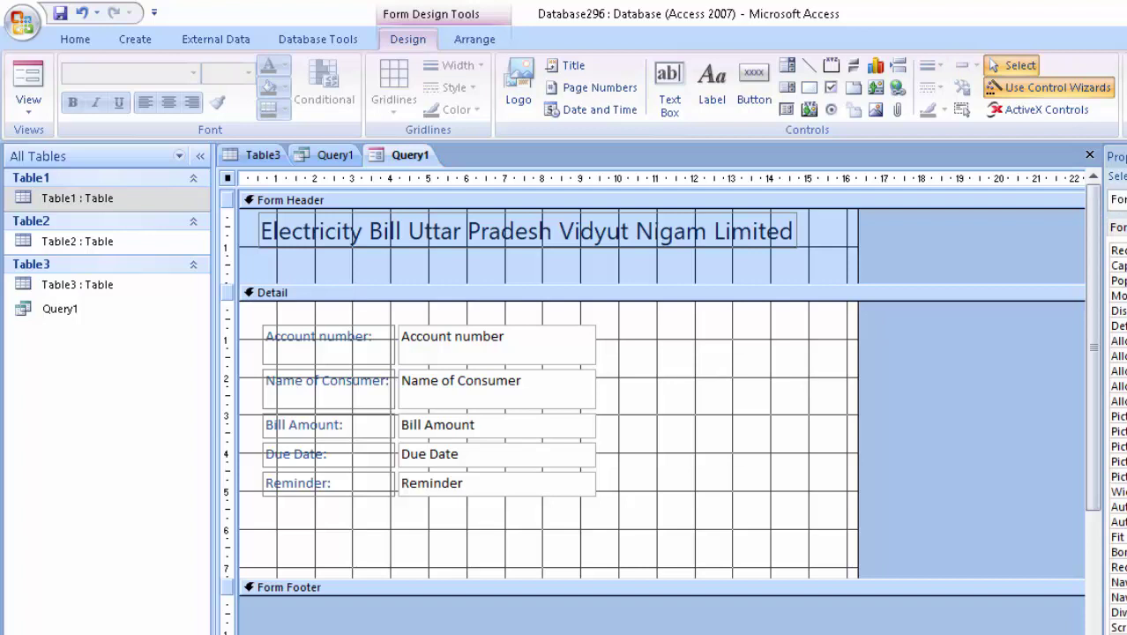
pyautogui.click(800, 386)
pyautogui.click(308, 241)
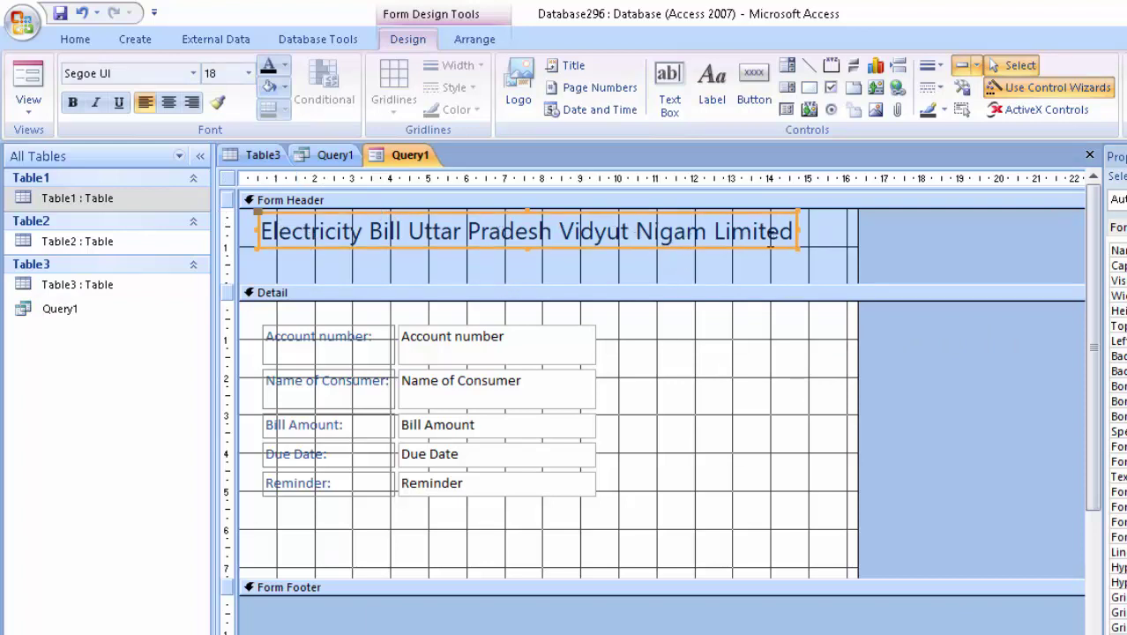
pyautogui.click(284, 86)
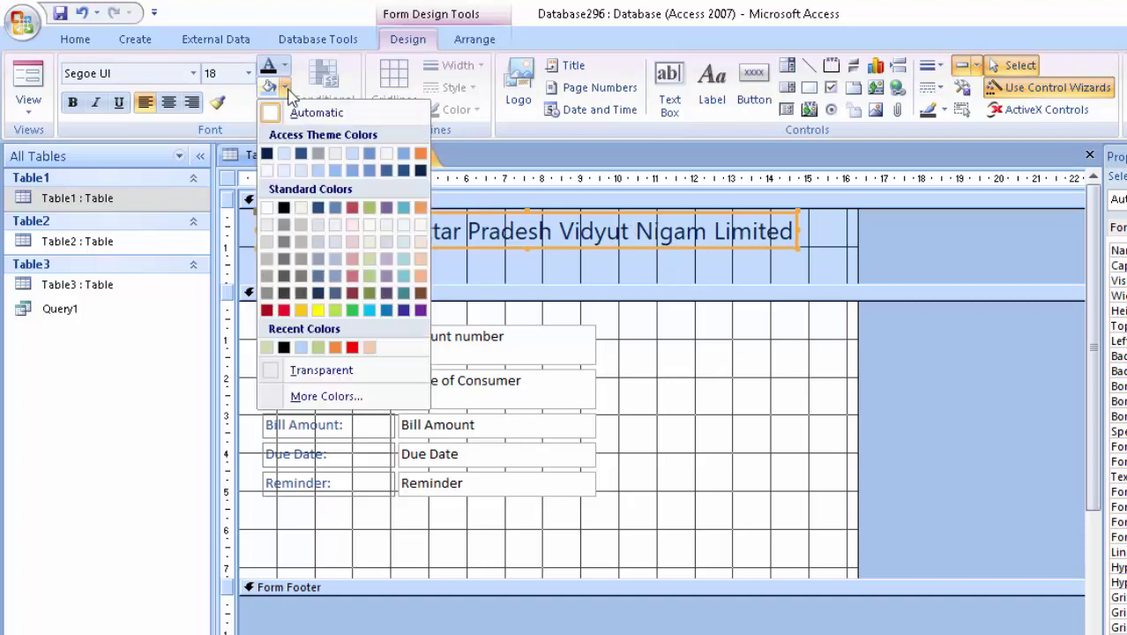
pyautogui.click(422, 267)
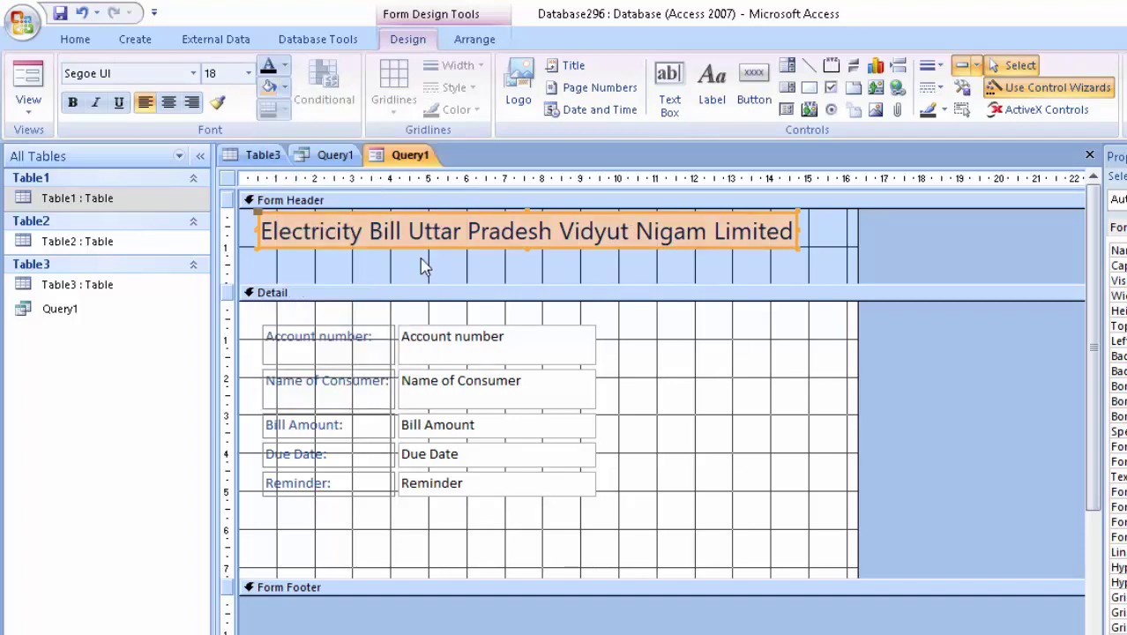
# - Fill the Detail section's background with light green
pyautogui.click(697, 392)
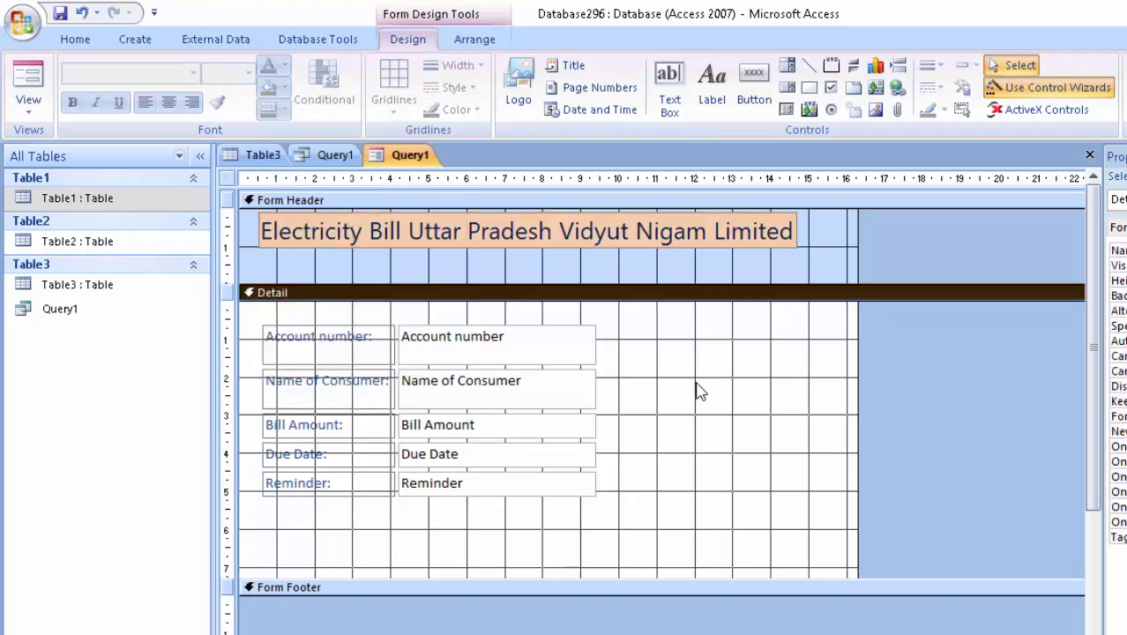
pyautogui.click(35, 124)
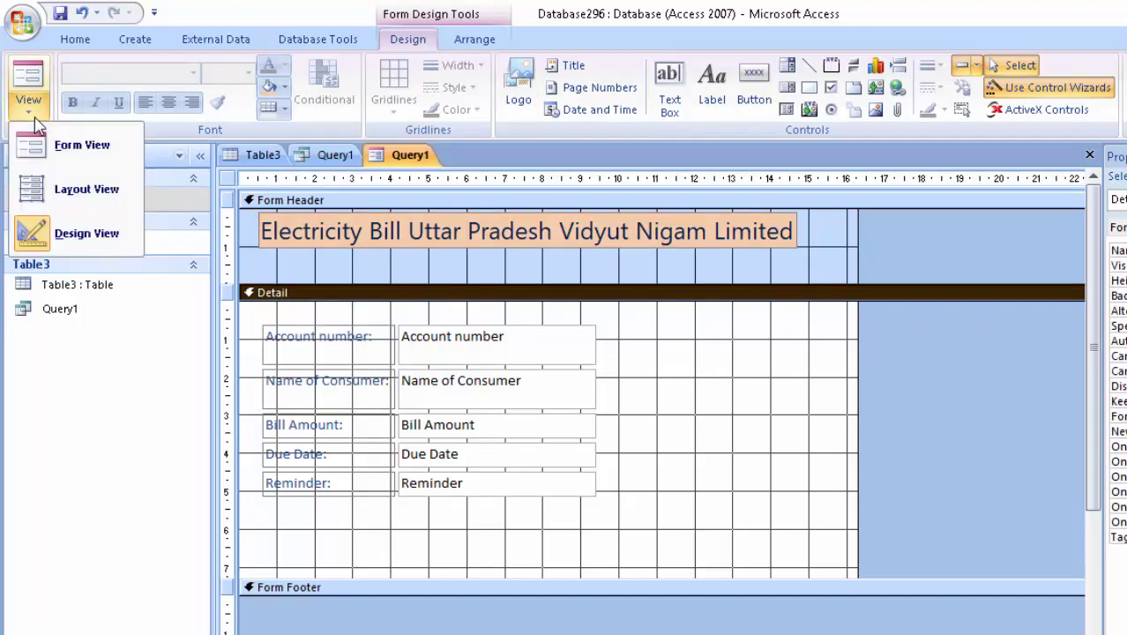
pyautogui.click(288, 88)
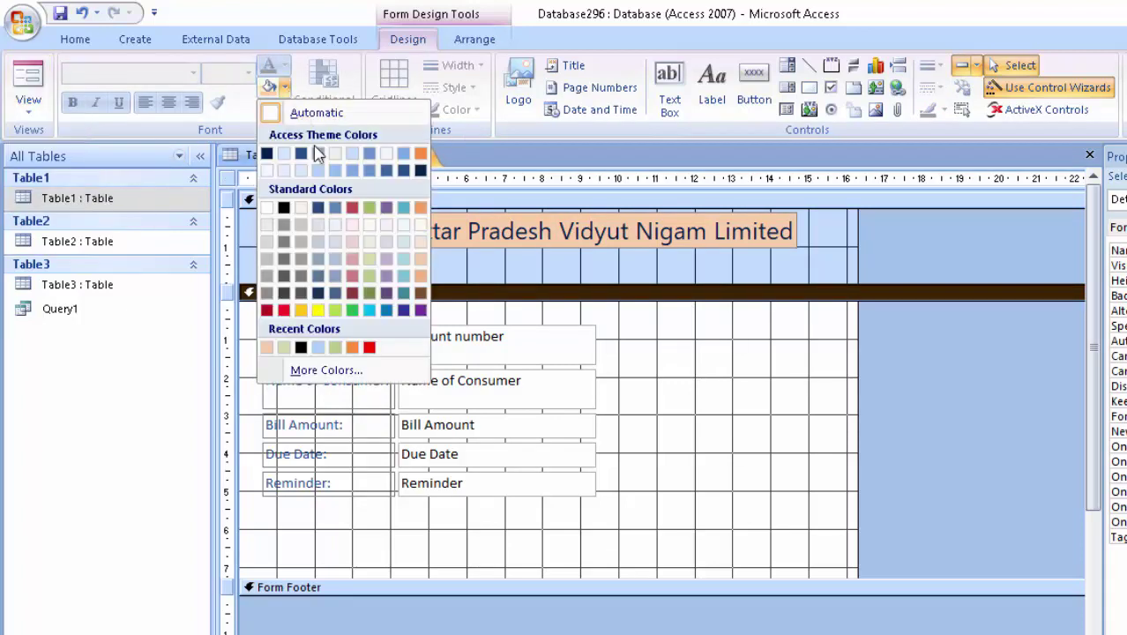
pyautogui.click(369, 262)
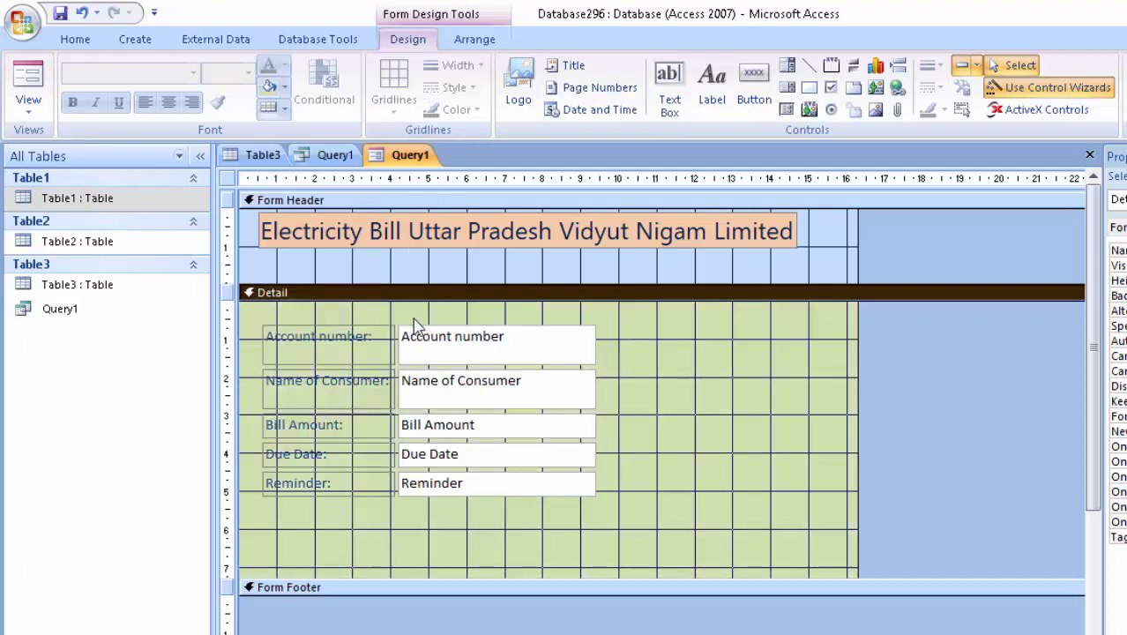
# - Make all Detail labels and field boxes black and bold
pyautogui.moveTo(505, 518); pyautogui.dragTo(249, 302)
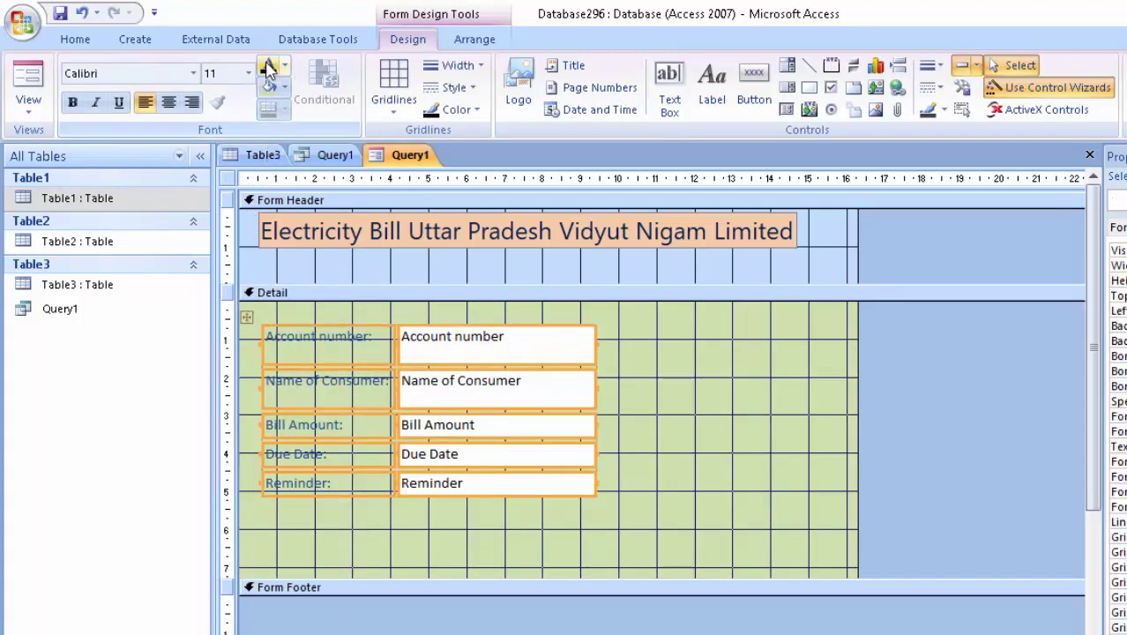
pyautogui.click(269, 69)
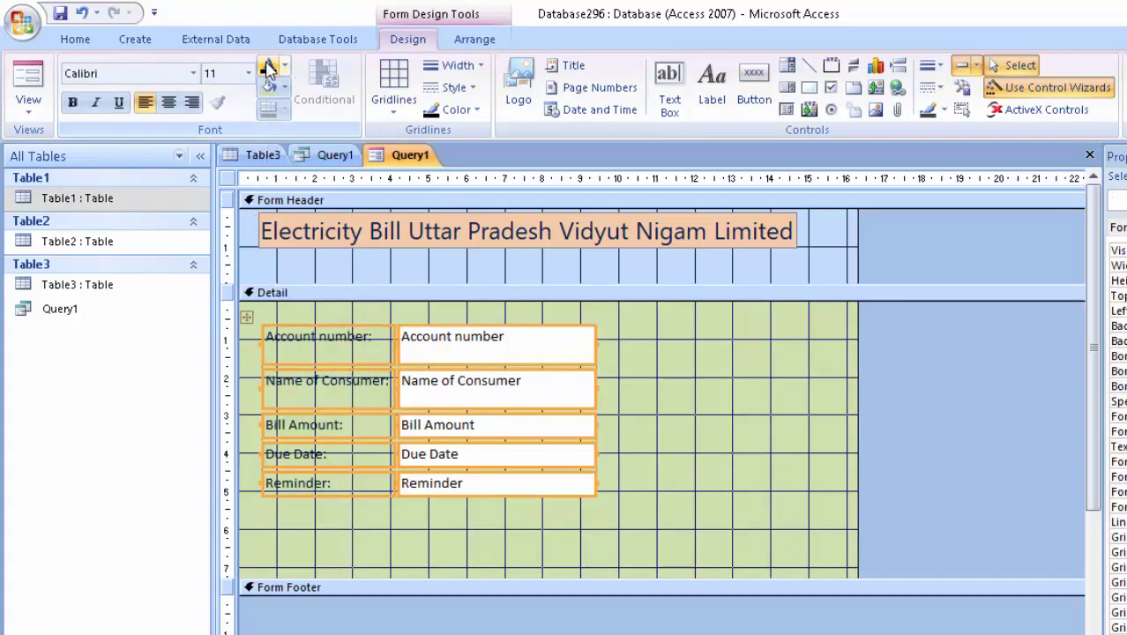
pyautogui.click(72, 103)
# - Bold and widen the header title, shorten the Form Header, and view the form with its records
pyautogui.moveTo(791, 270); pyautogui.dragTo(245, 210)
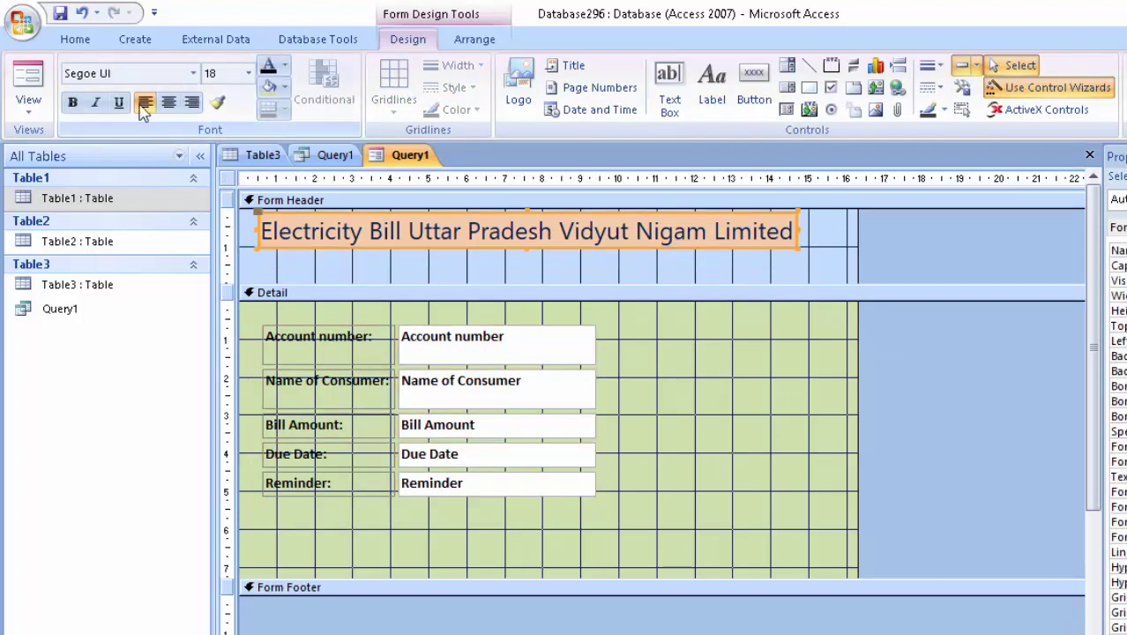
pyautogui.click(73, 103)
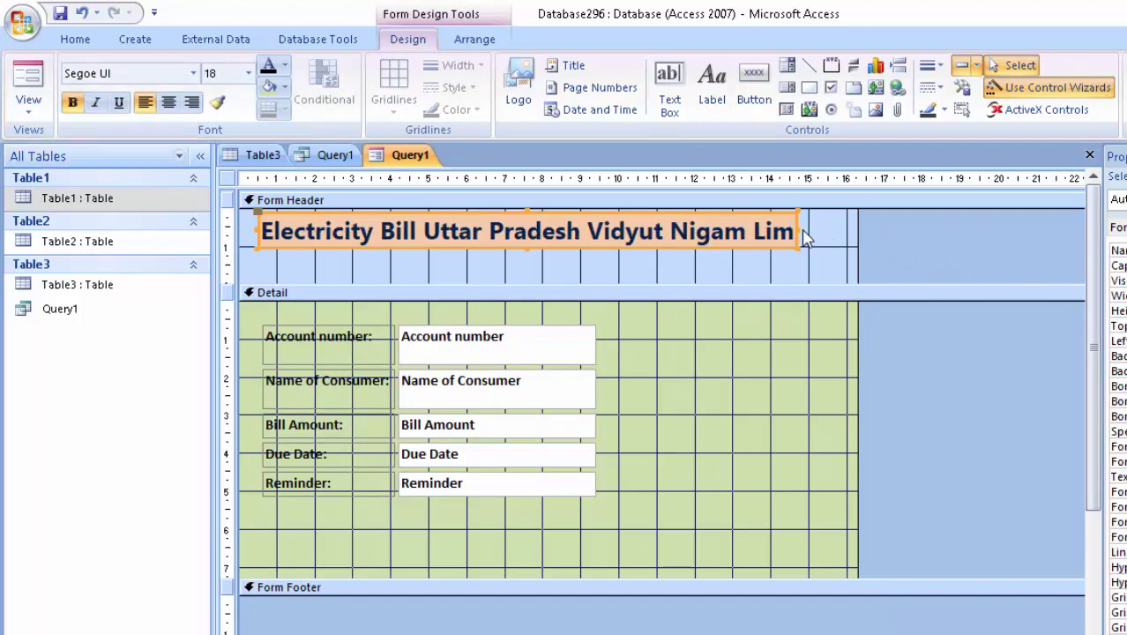
pyautogui.moveTo(803, 238); pyautogui.dragTo(840, 244)
pyautogui.moveTo(573, 279); pyautogui.dragTo(573, 262)
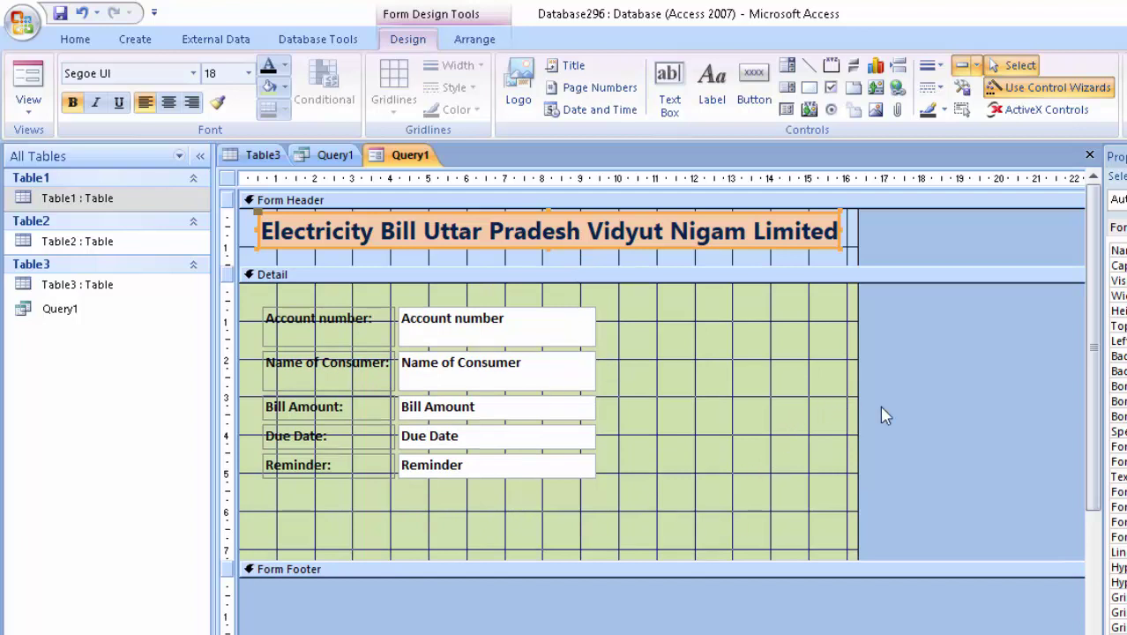
pyautogui.click(29, 96)
pyautogui.moveTo(543, 192); pyautogui.dragTo(607, 154)
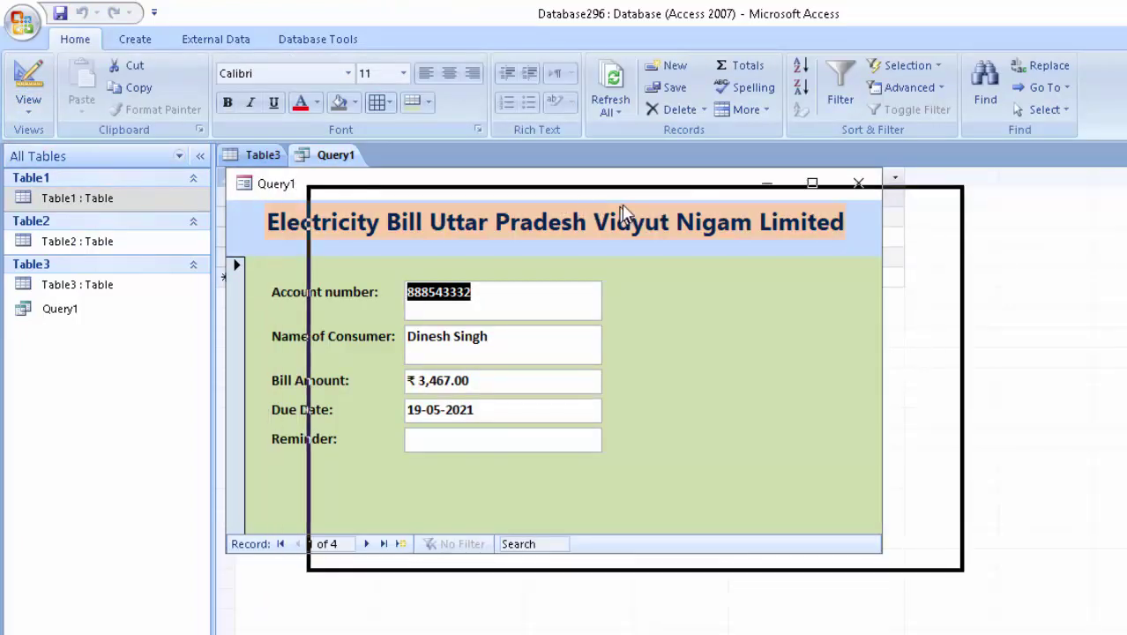